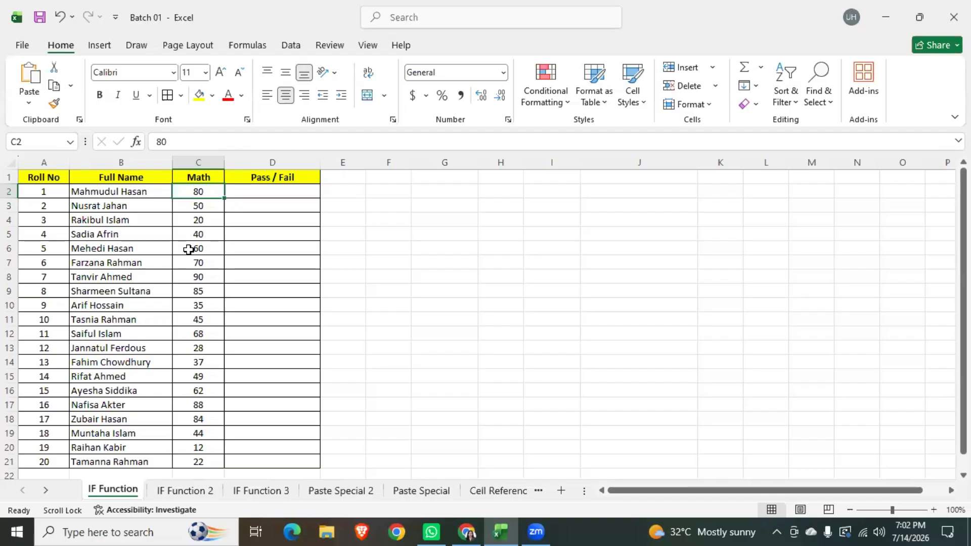
Step: Start an IF formula in D2 that tests whether the Math mark in C2 is less than 40
left_click(200, 207)
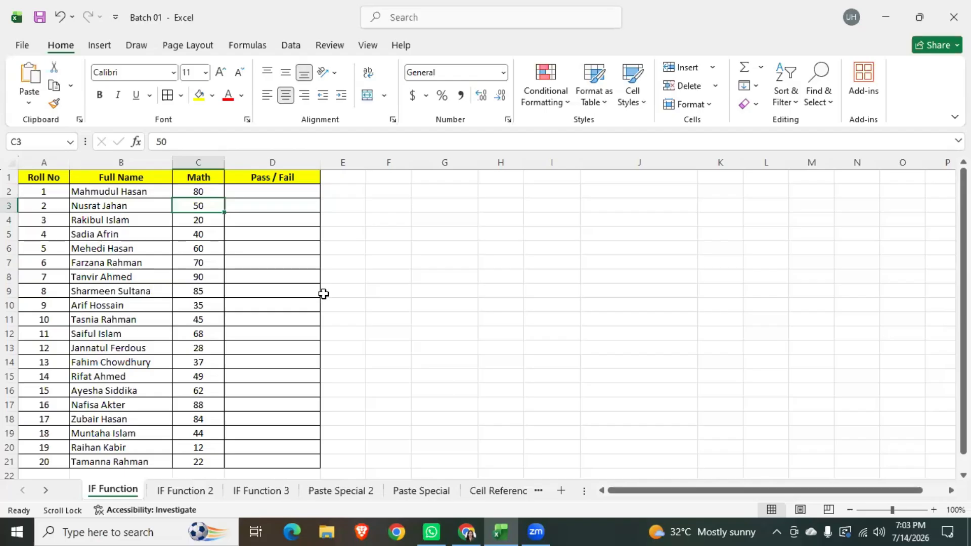
left_click(279, 194)
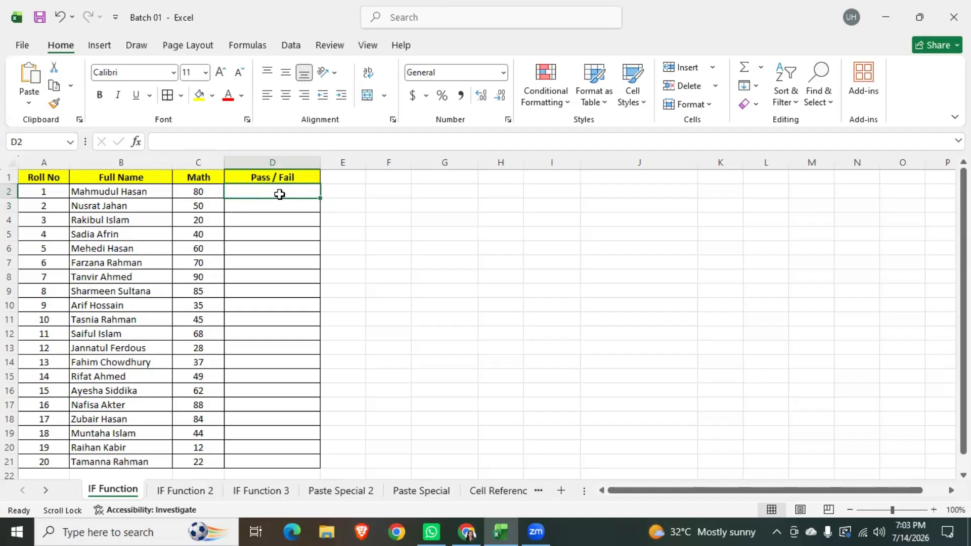
type("=")
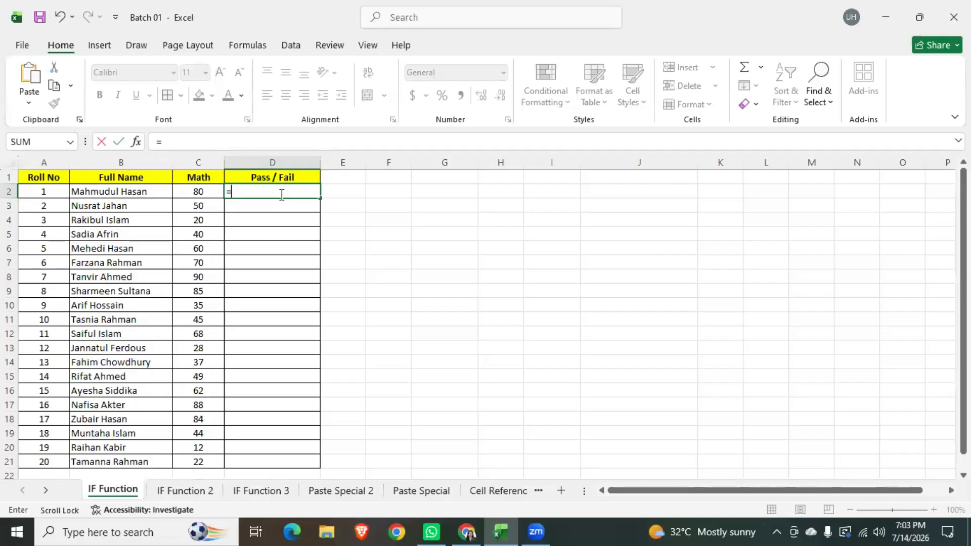
type("if")
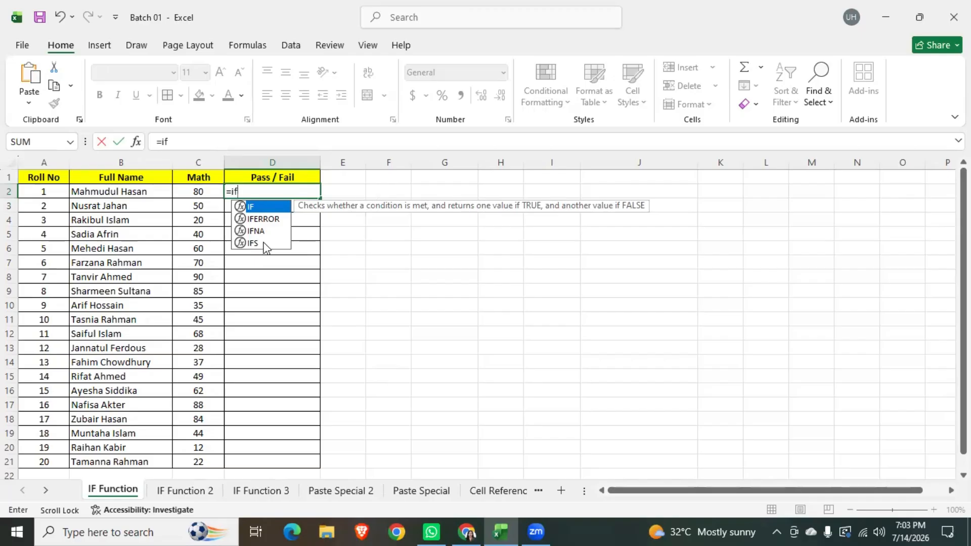
double_click(262, 206)
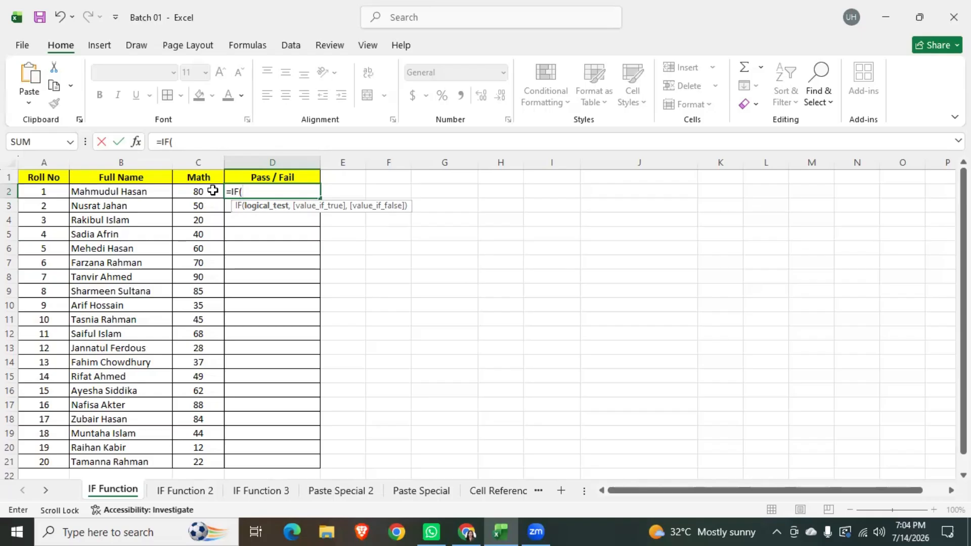
left_click(212, 190)
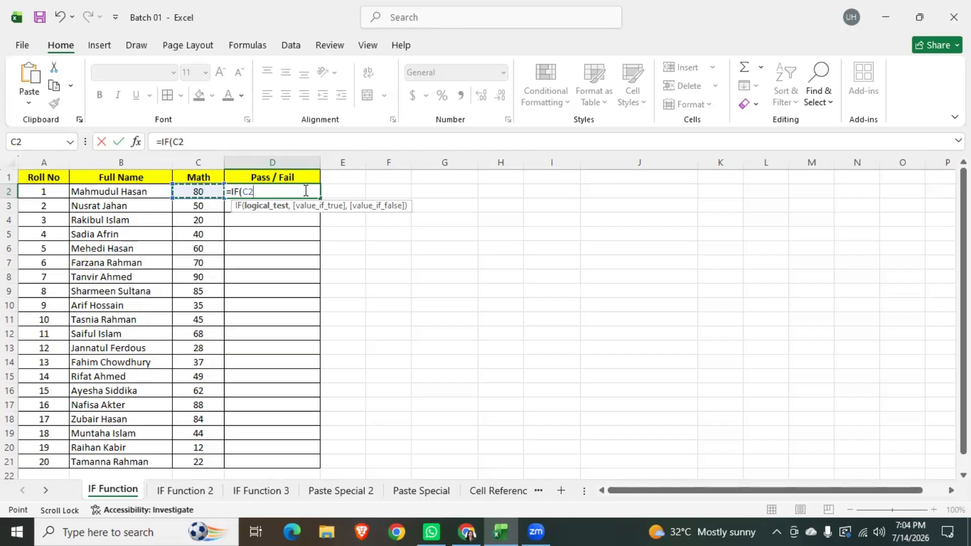
type("<")
type("40")
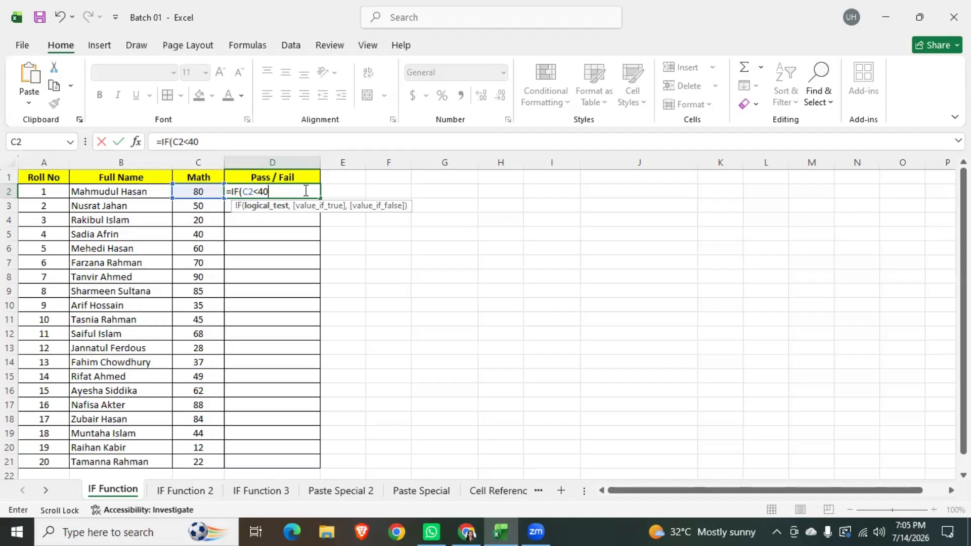
Step: Complete the D2 formula so that it returns "Fail" when the test is true and "Pass" when it is false
type(",")
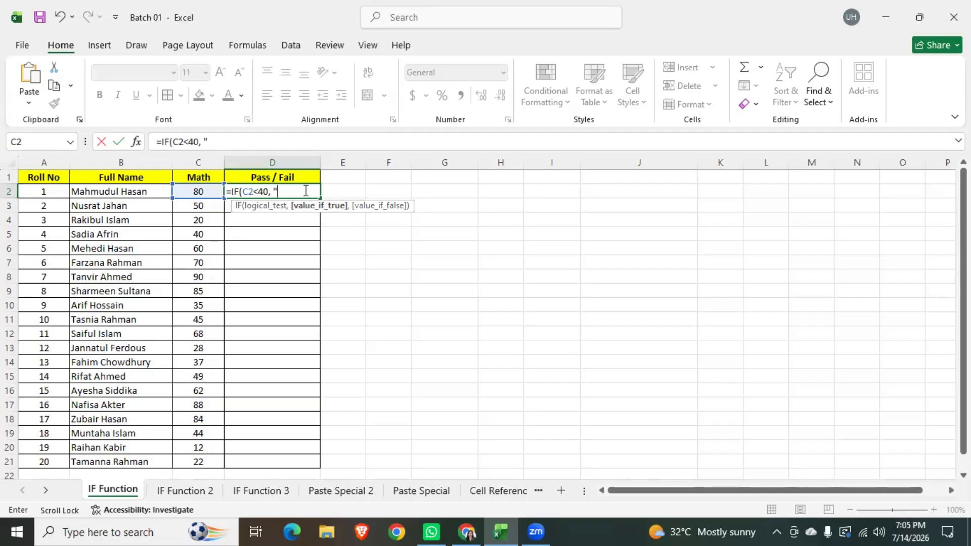
type("Fail")
type("\",")
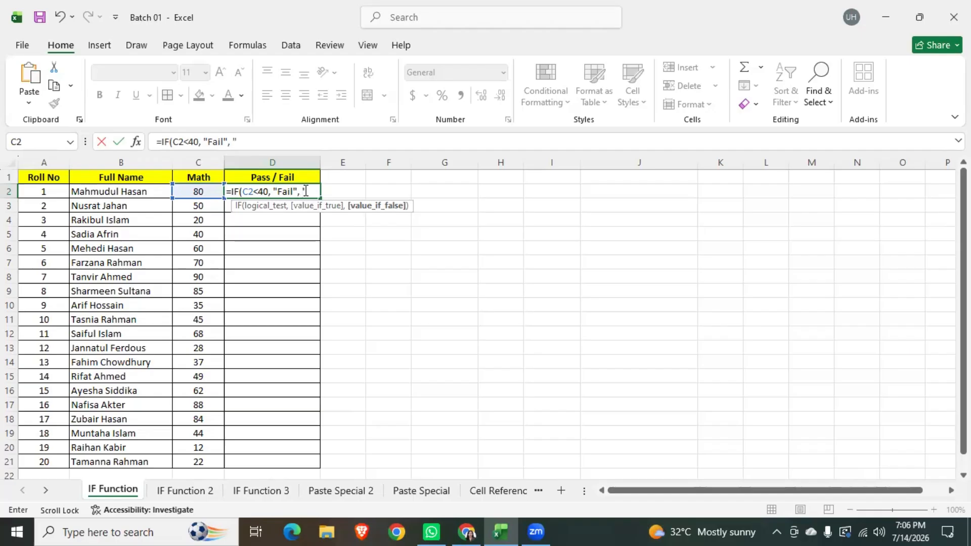
type("\"Pas")
type("s\"")
type(")")
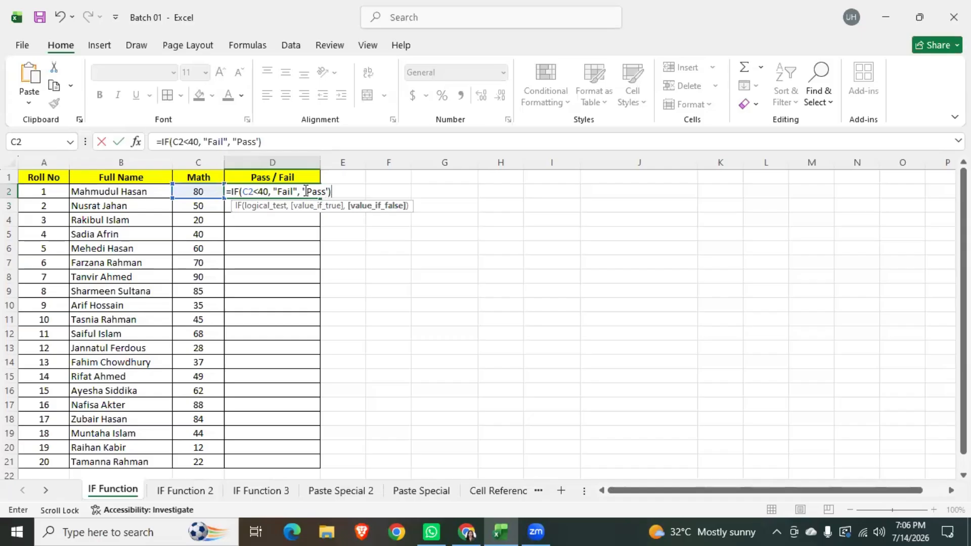
key("BackSpace")
key("BackSpace")
type("\")")
key("Return")
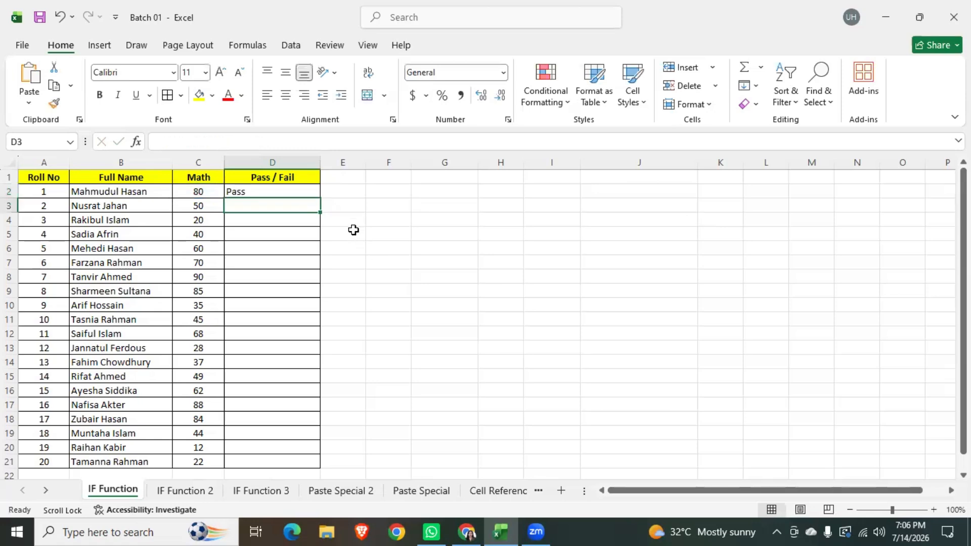
Step: Fill the D2 formula down the Pass / Fail column to row 21 and check the copies in D4, D10 and D3
left_click(280, 190)
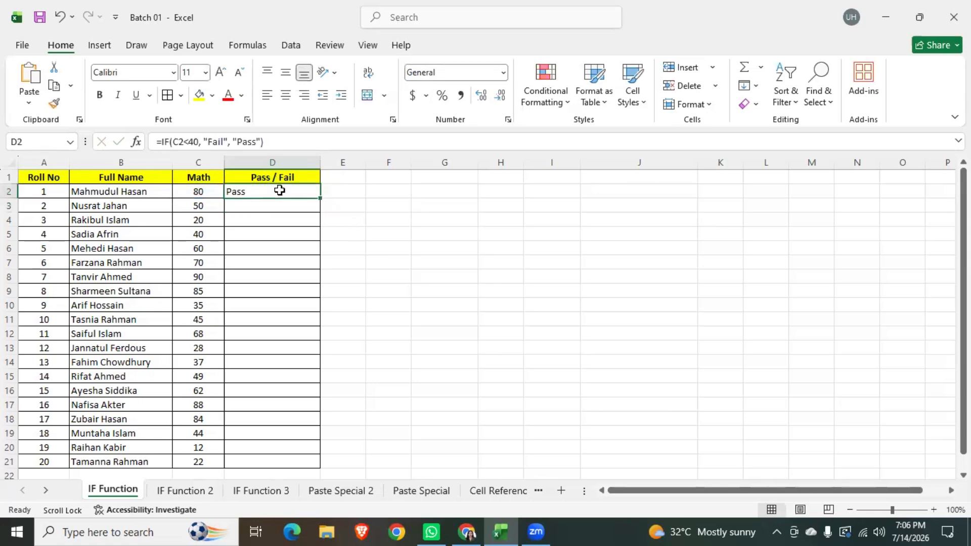
left_click_drag(320, 198, 320, 198)
double_click(320, 198)
scroll(392, 310, "down", 2)
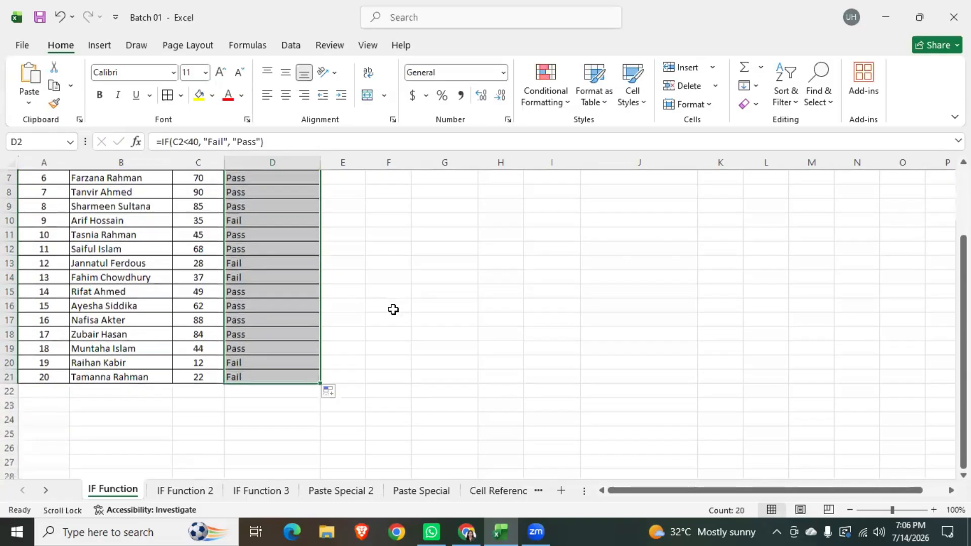
scroll(392, 310, "up", 2)
left_click(261, 221)
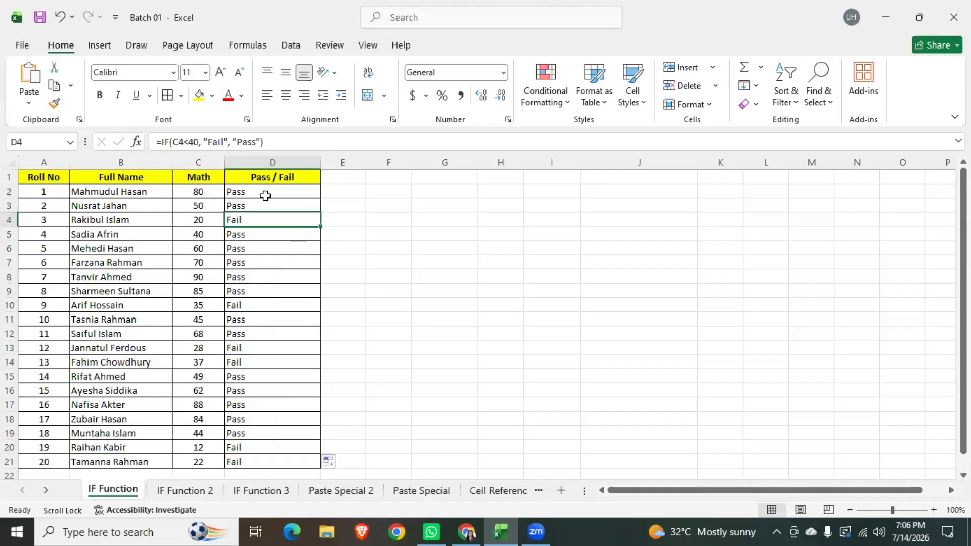
left_click(239, 306)
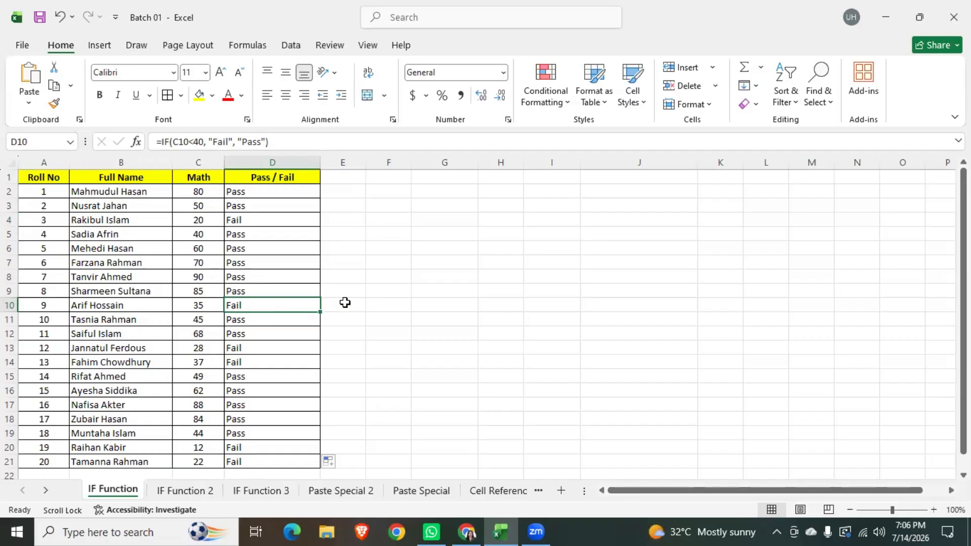
left_click(273, 201)
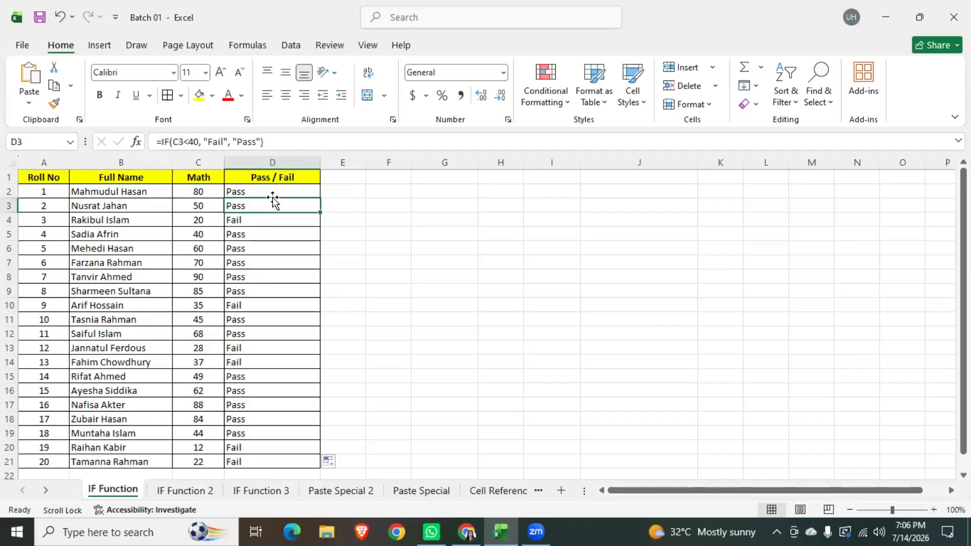
left_click(277, 190)
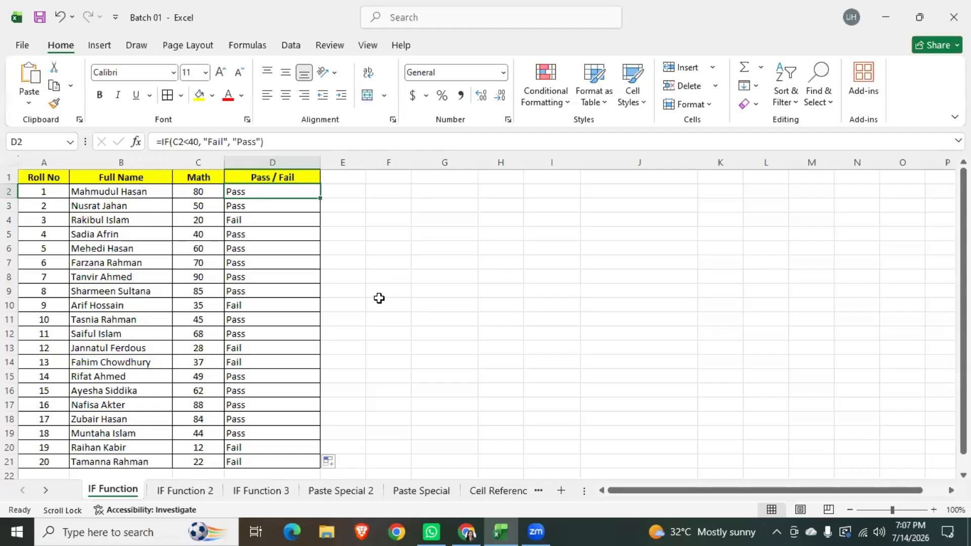
Step: Clear all the existing Incentive values in H2:H21 on the IF Function 2 sheet
left_click(190, 491)
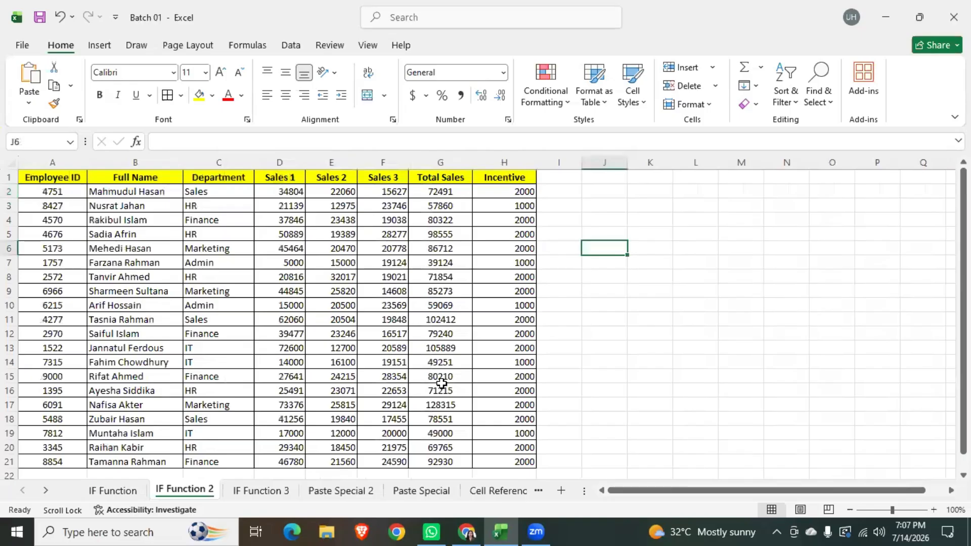
left_click(509, 191)
left_click_drag(506, 209, 508, 374)
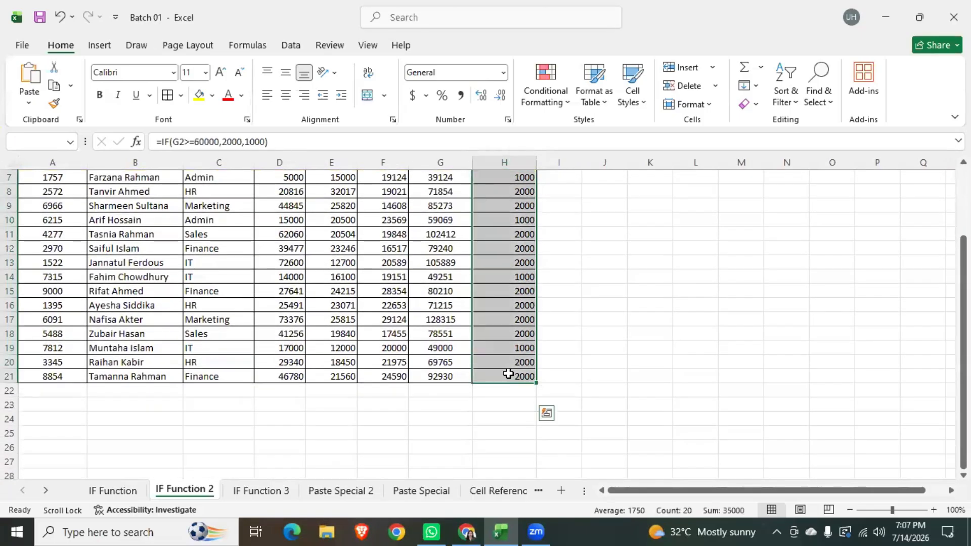
key("BackSpace")
left_click(520, 363)
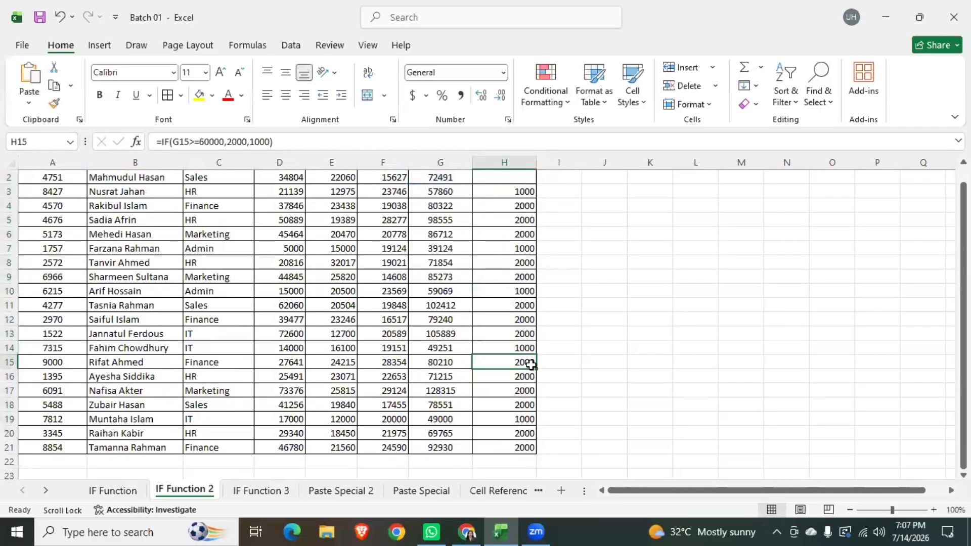
scroll(529, 362, "up", 1)
left_click(511, 193)
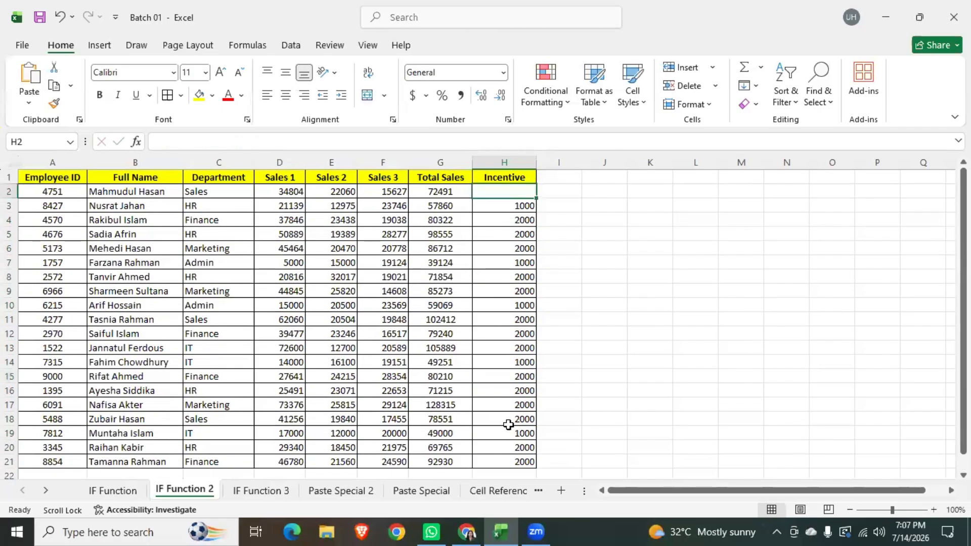
scroll(509, 423, "down", 1)
left_click(509, 422, "shift")
key("Delete")
scroll(510, 423, "up", 1)
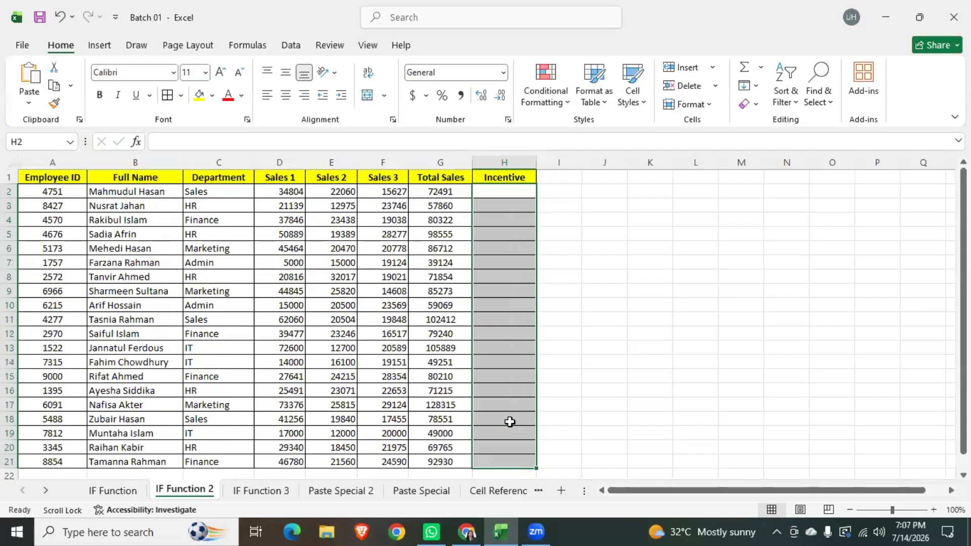
left_click(650, 362)
Step: Examine the Sales 1, Sales 2, Sales 3 and Total Sales columns that the incentive is based on
left_click(497, 192)
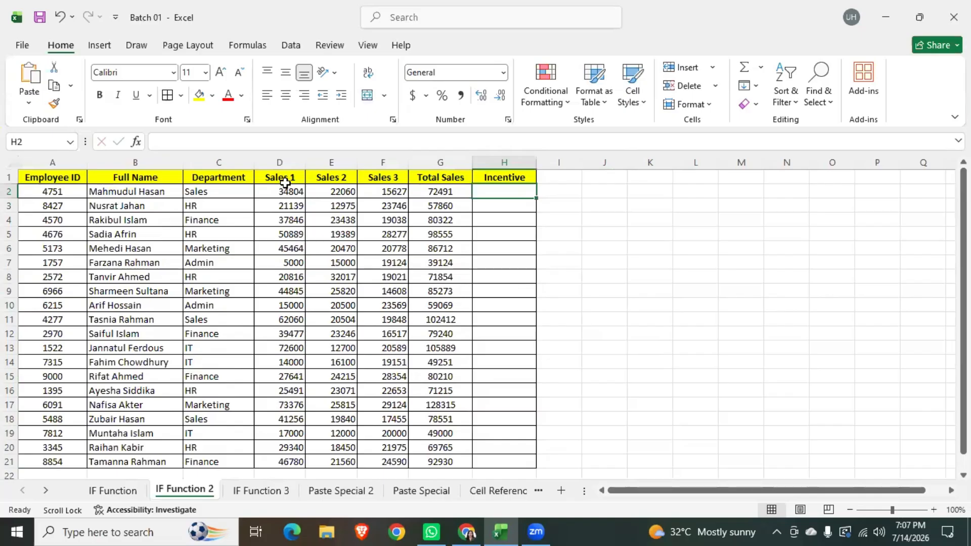
left_click(285, 182)
left_click(337, 176)
left_click(390, 177)
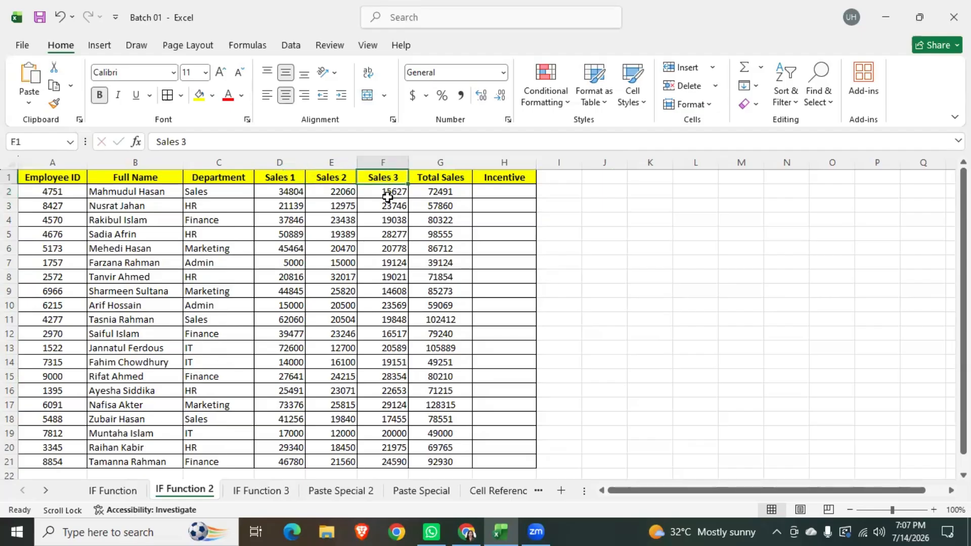
left_click(457, 195)
Step: Start an IF formula in H2 that tests whether the Total Sales value in G2 is greater than or equal to 60000
left_click(517, 193)
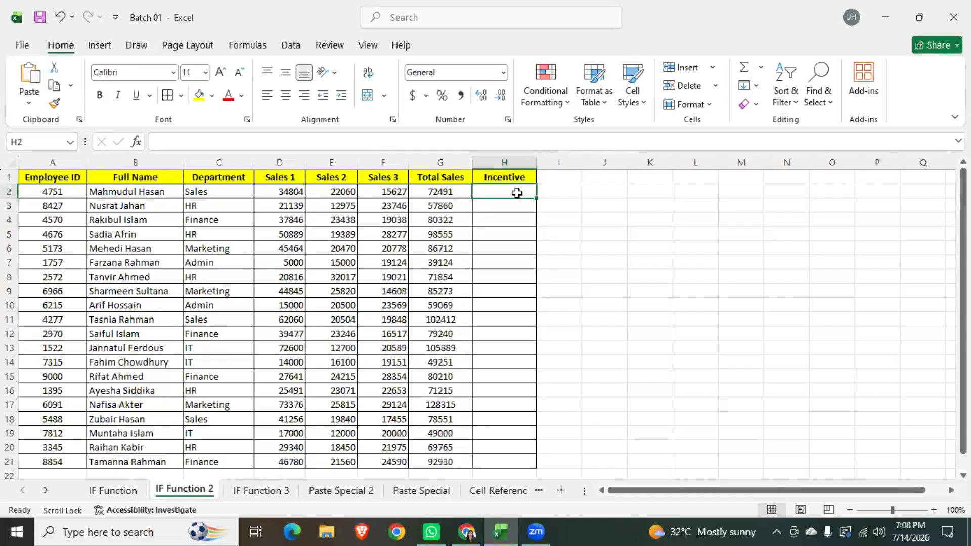
scroll(430, 450, "down", 2)
scroll(430, 449, "up", 2)
type("=")
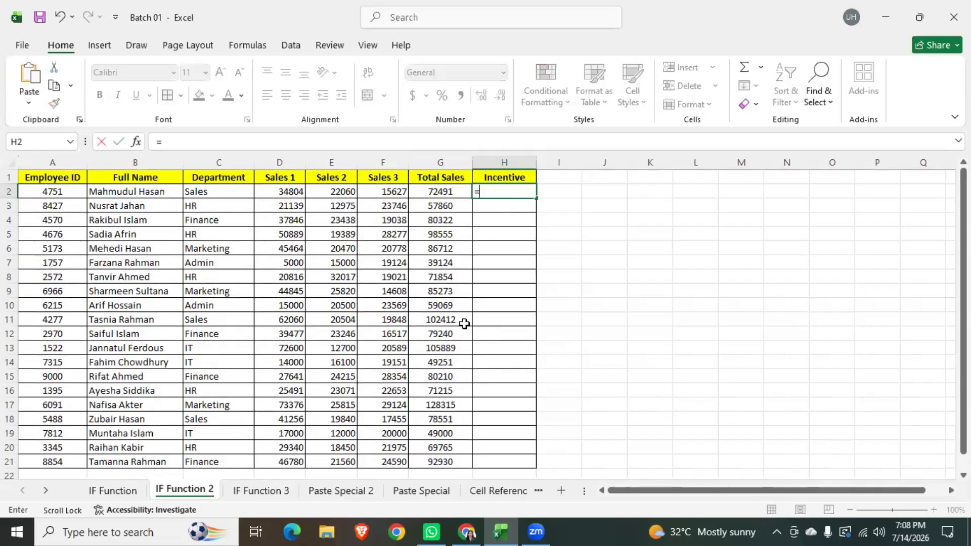
type("if")
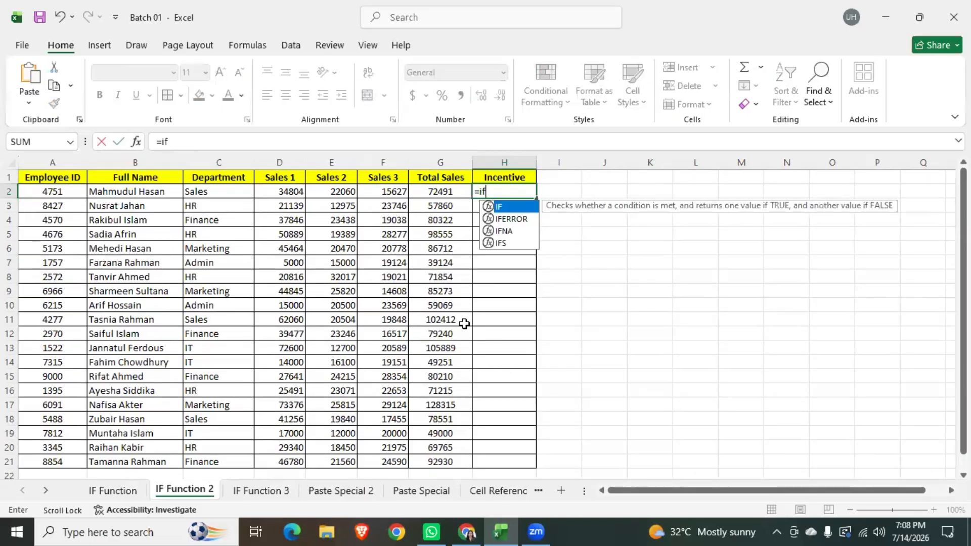
double_click(515, 206)
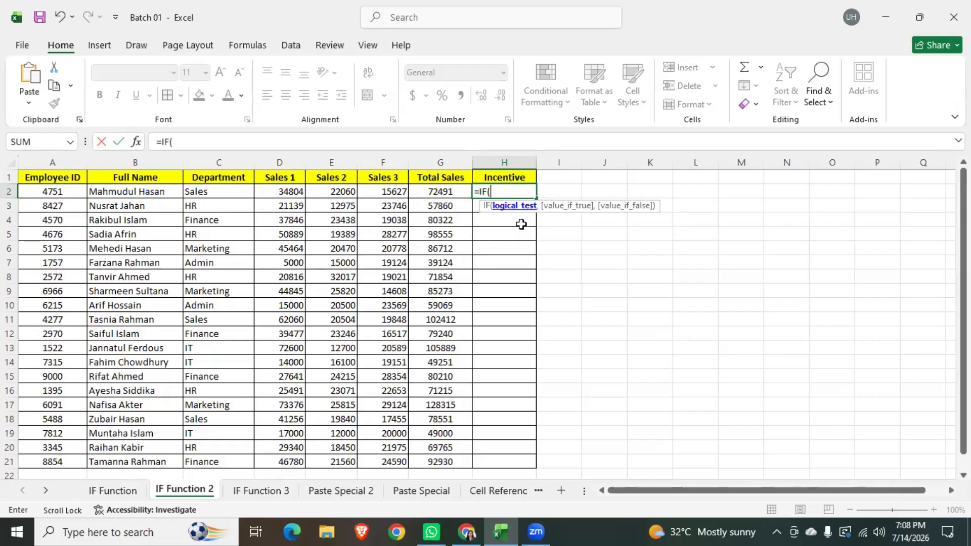
left_click(442, 195)
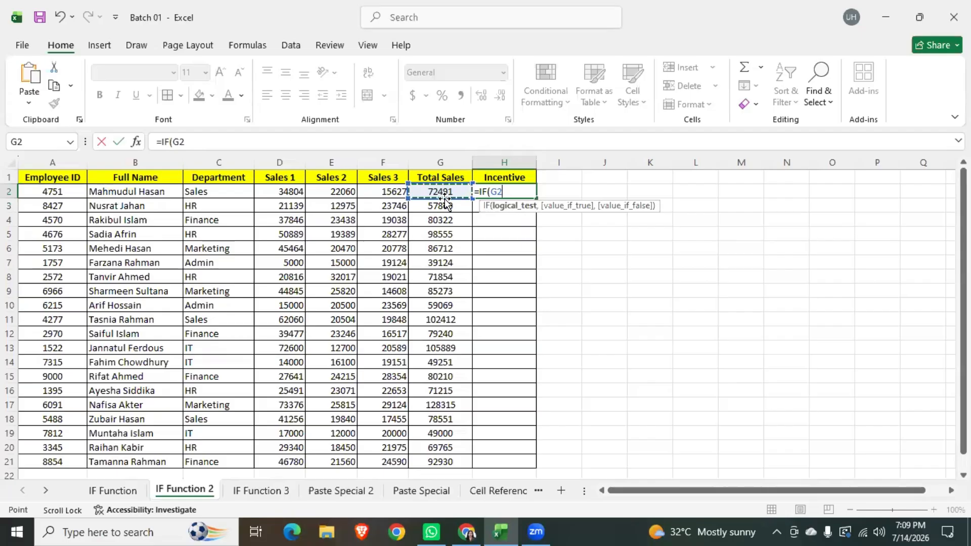
type(">")
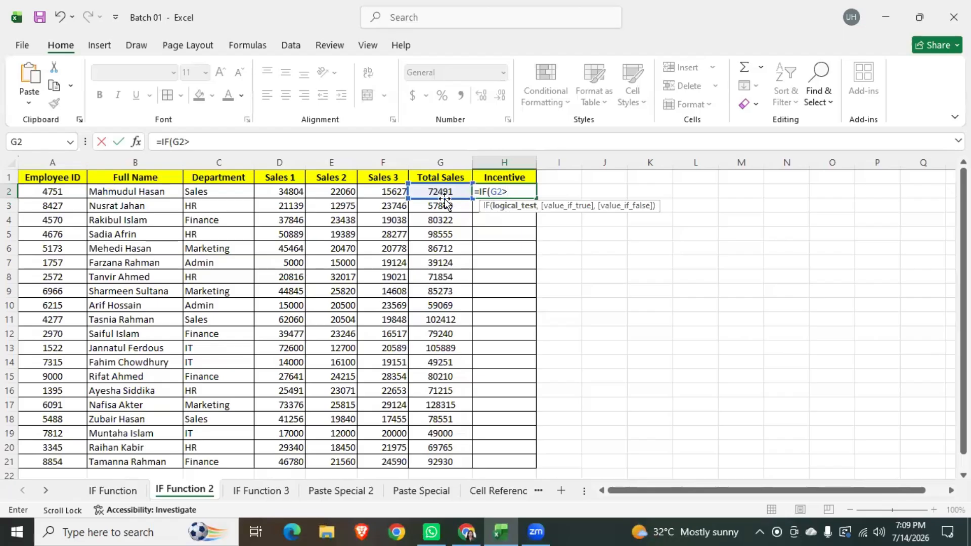
type("=")
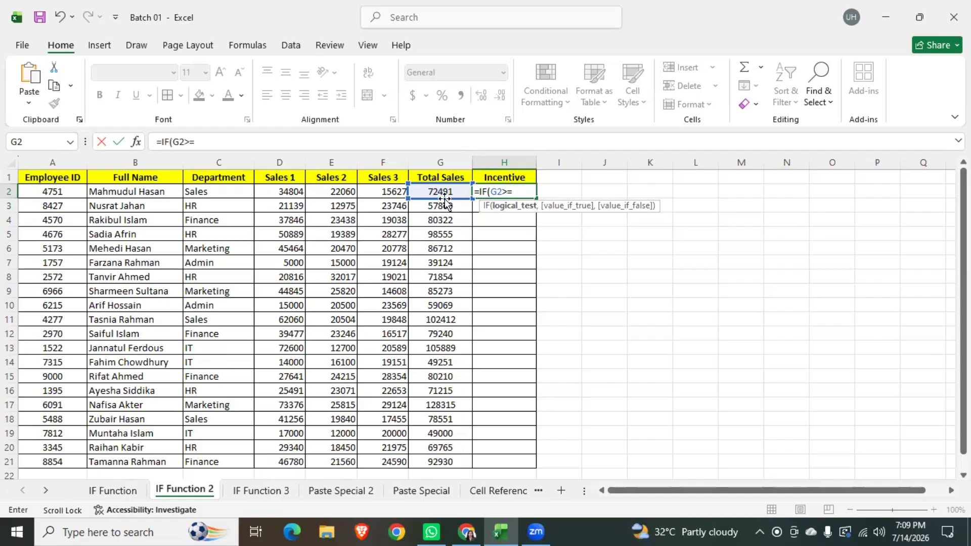
type("60000,")
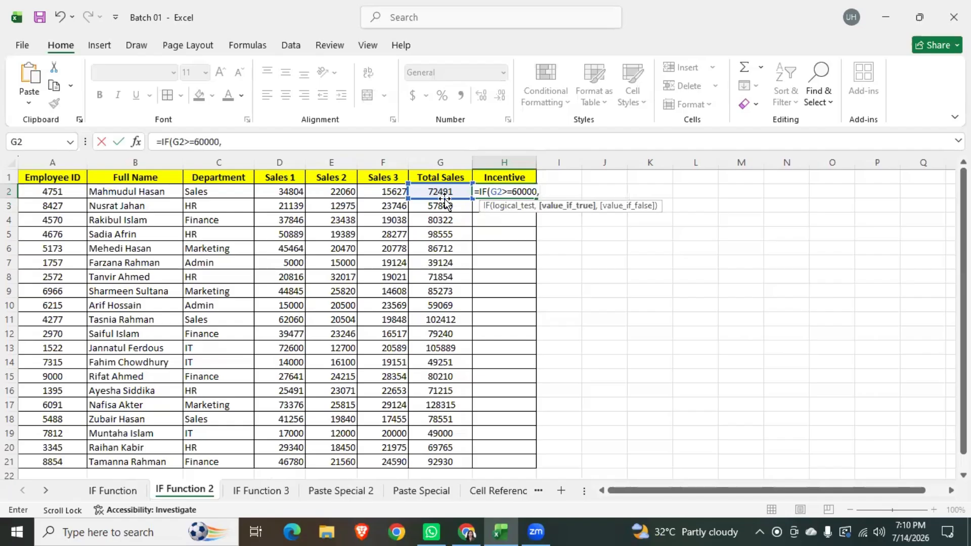
Step: Complete the H2 formula so that it returns 2000 when the test is true and 1000 when it is false
type("2000")
type(",")
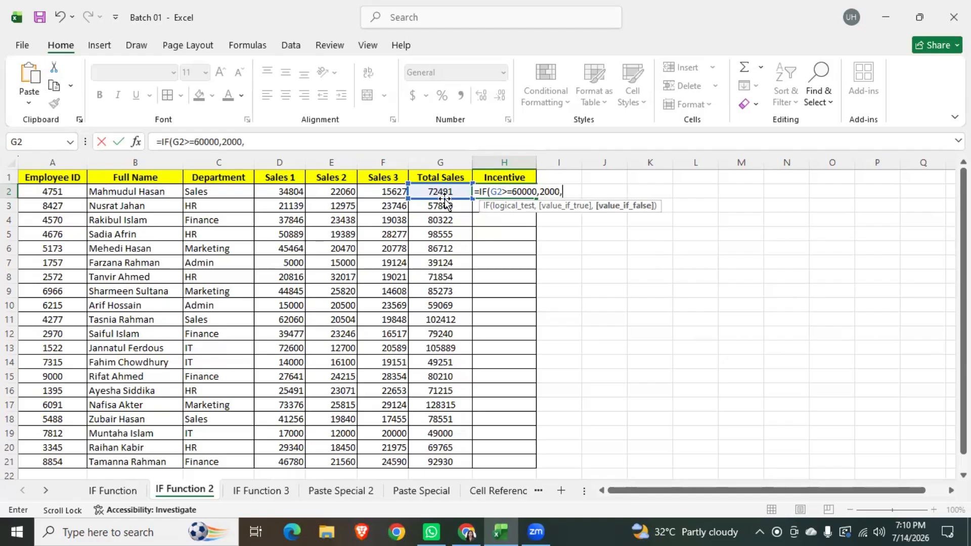
type("1000)")
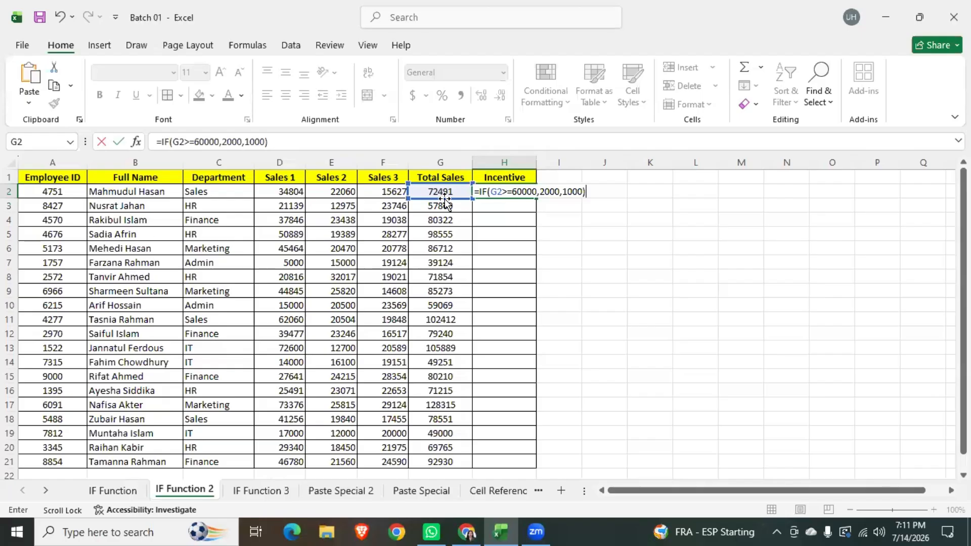
key("Return")
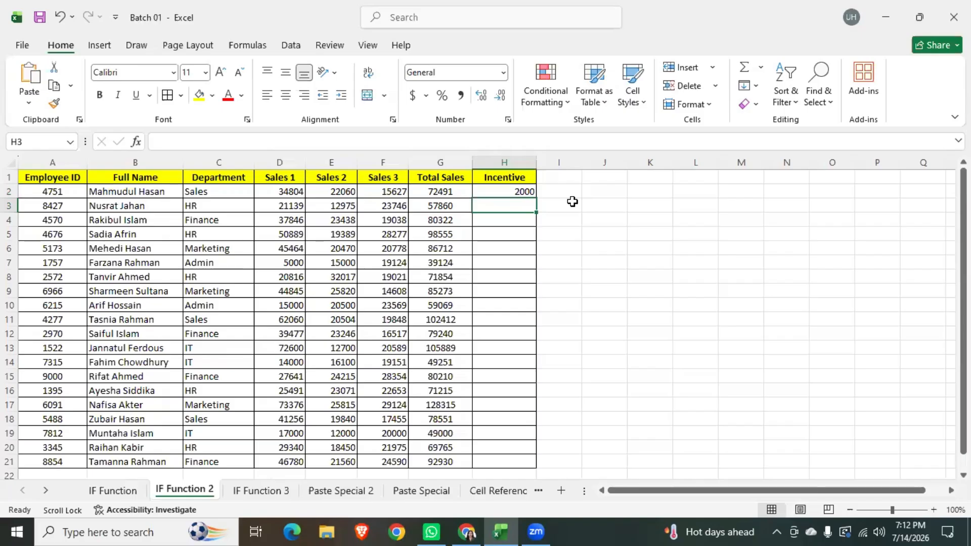
Step: Start an IF formula in H3 that tests whether the Total Sales value in G3 is greater than or equal to 60000
type("=")
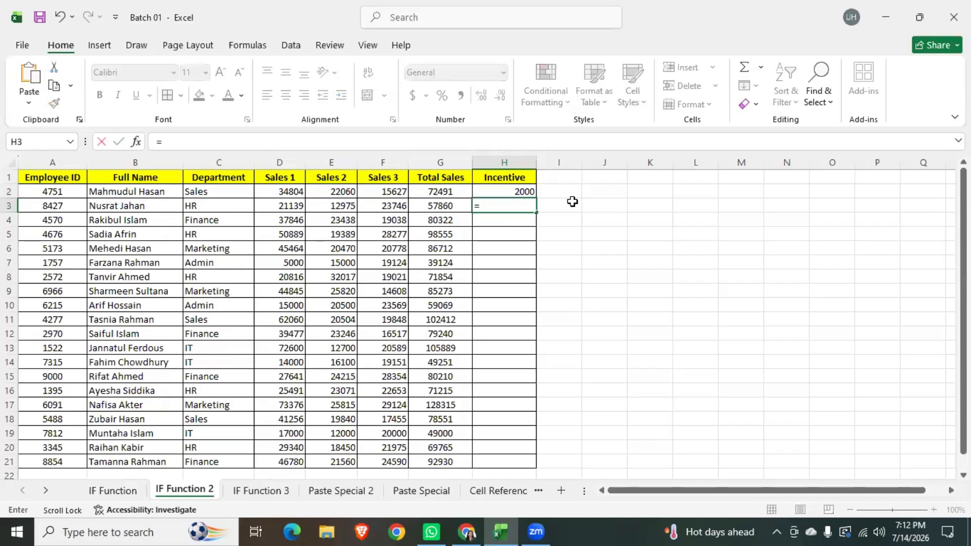
type("if")
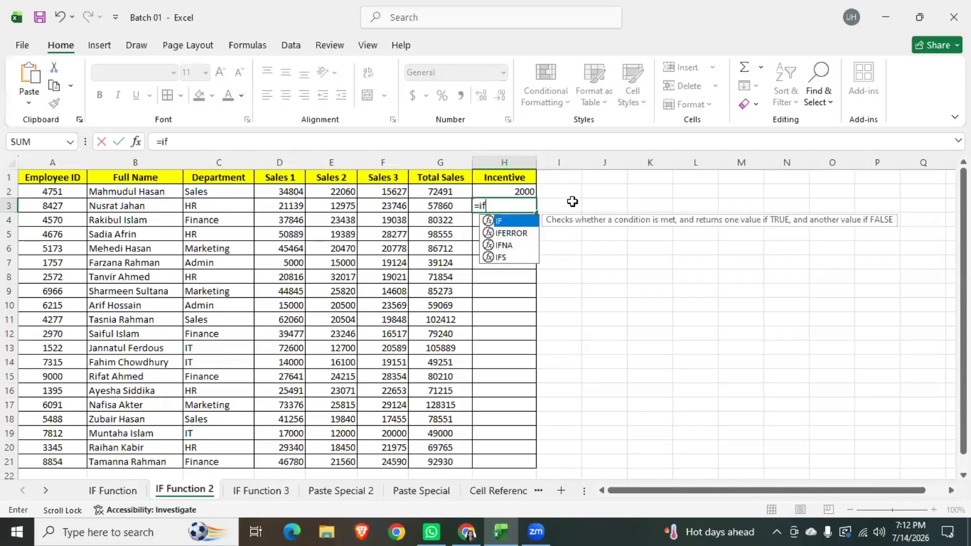
double_click(526, 221)
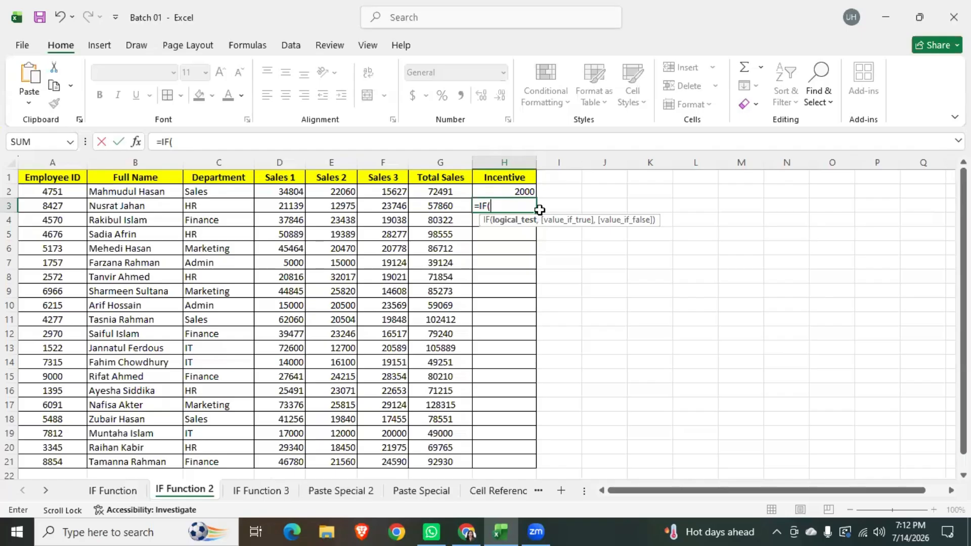
left_click(437, 206)
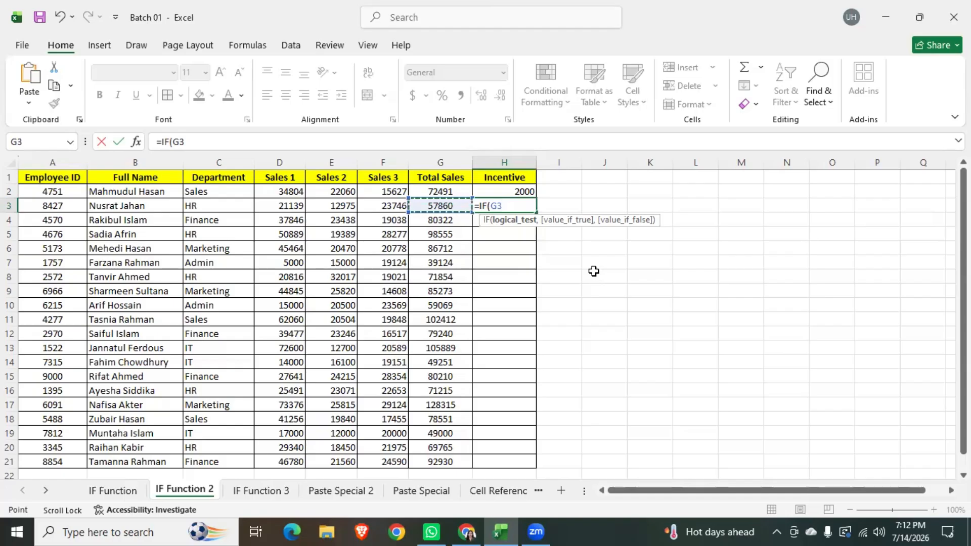
type(">")
type("60000")
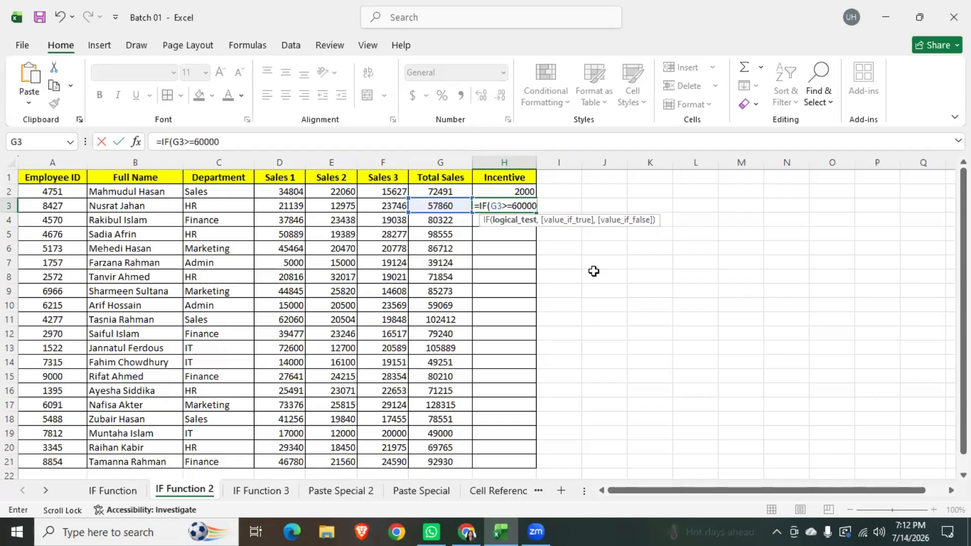
Step: Add 2000 as the true result and 1000 as the false result to the H3 formula
type(",")
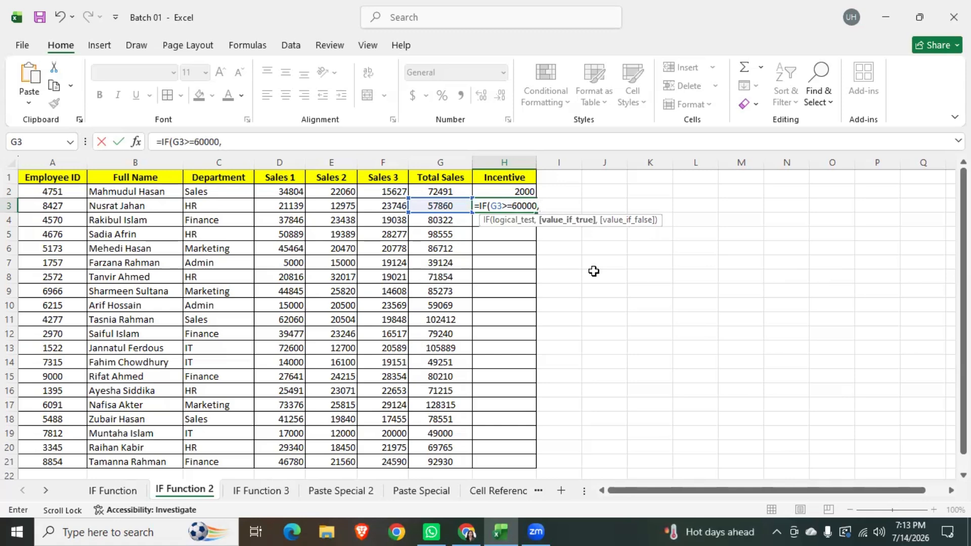
type("2000,")
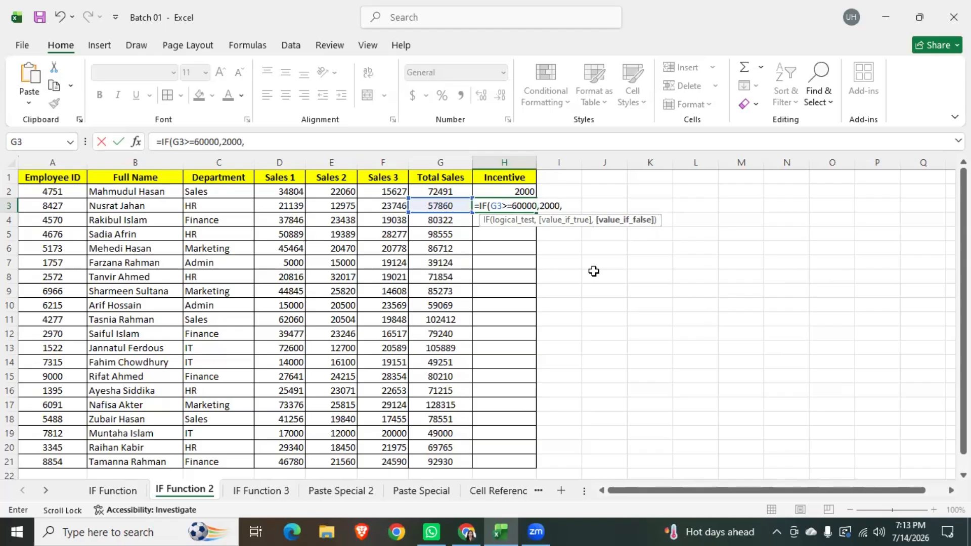
type("1000")
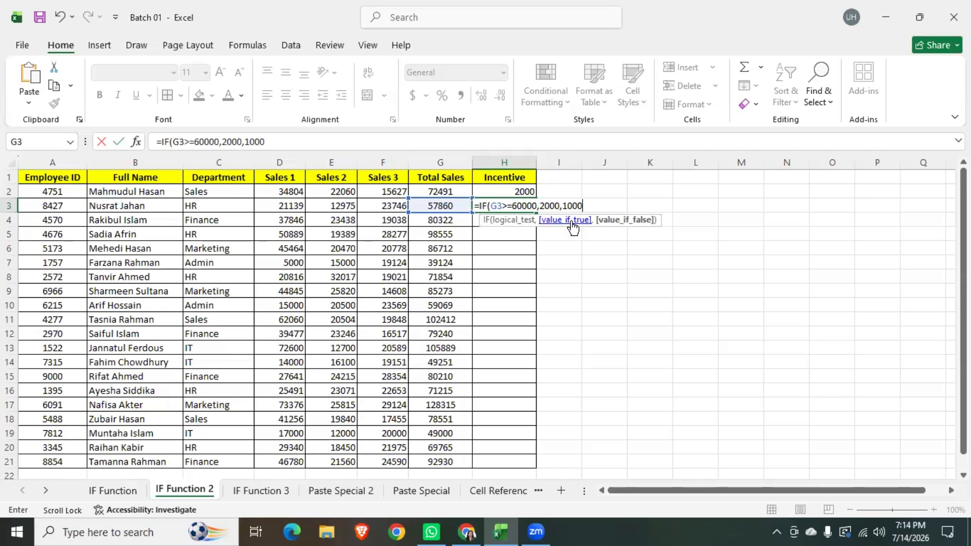
Step: Remove the false result from the H3 formula and enter it with only 2000 as the true result
key("BackSpace")
key("BackSpace")
key("BackSpace")
key("BackSpace")
key("BackSpace")
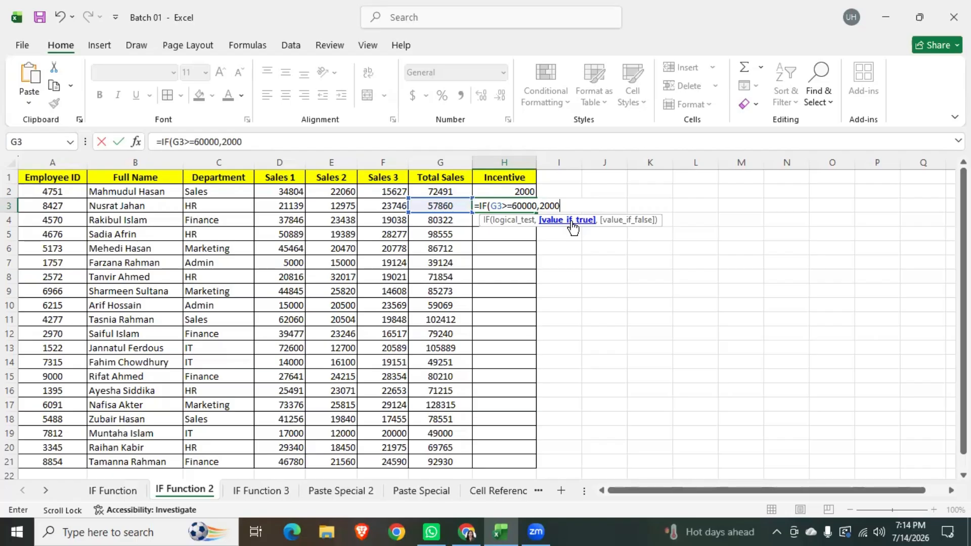
type("0")
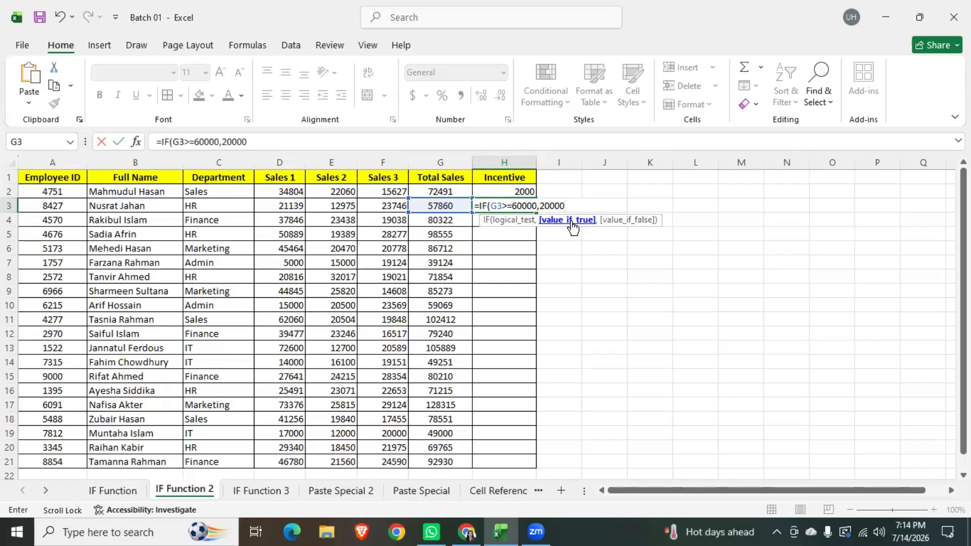
key("BackSpace")
type(")")
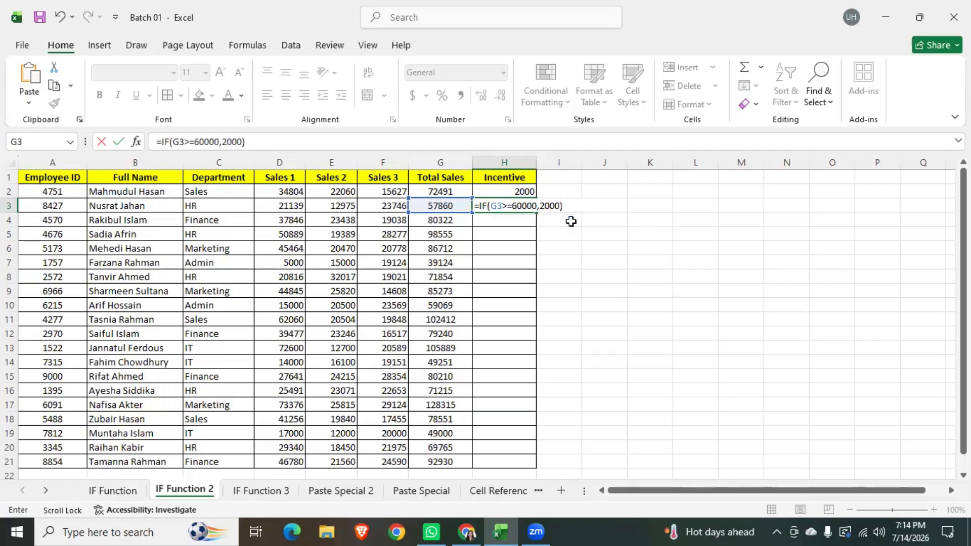
key("Return")
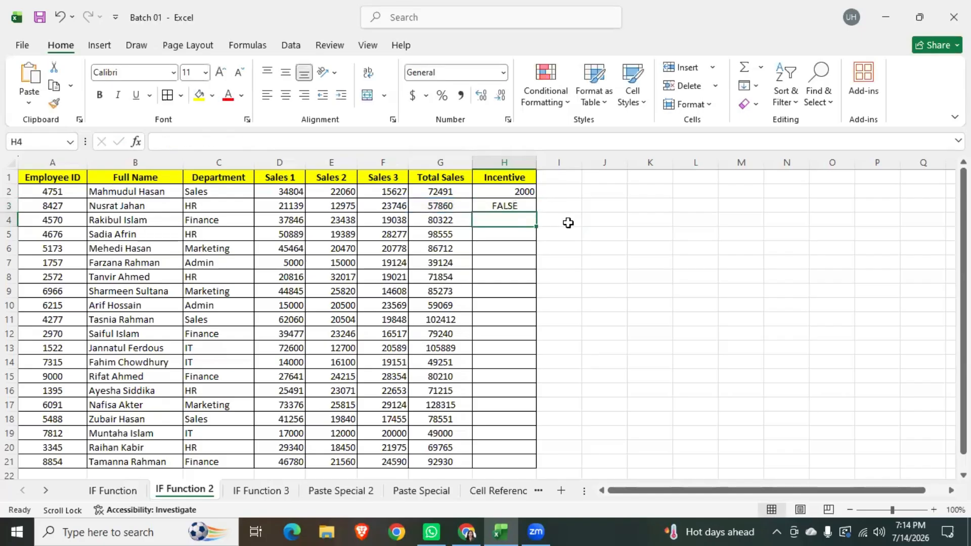
Step: Add 1000 as the false result to the H3 formula and check it against the Total Sales in G3
left_click(519, 207)
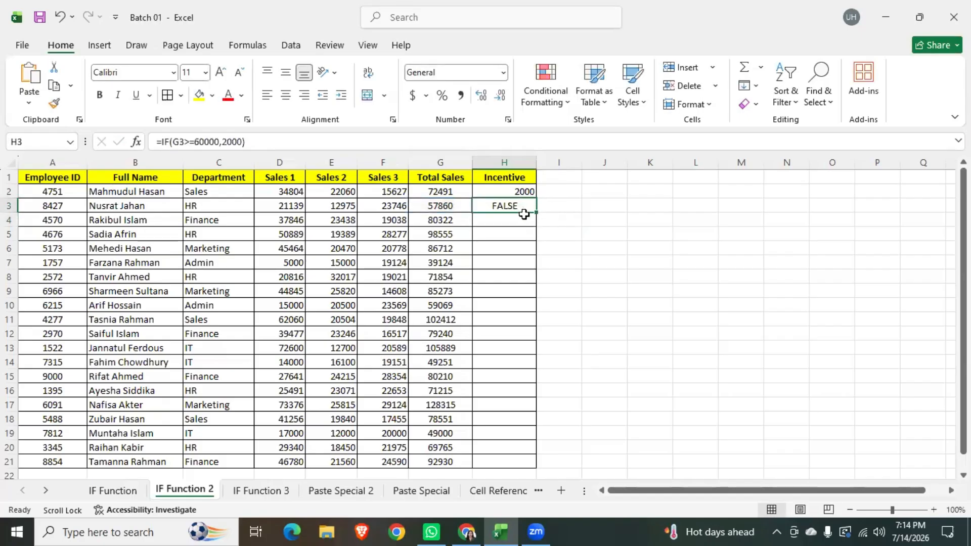
left_click(267, 143)
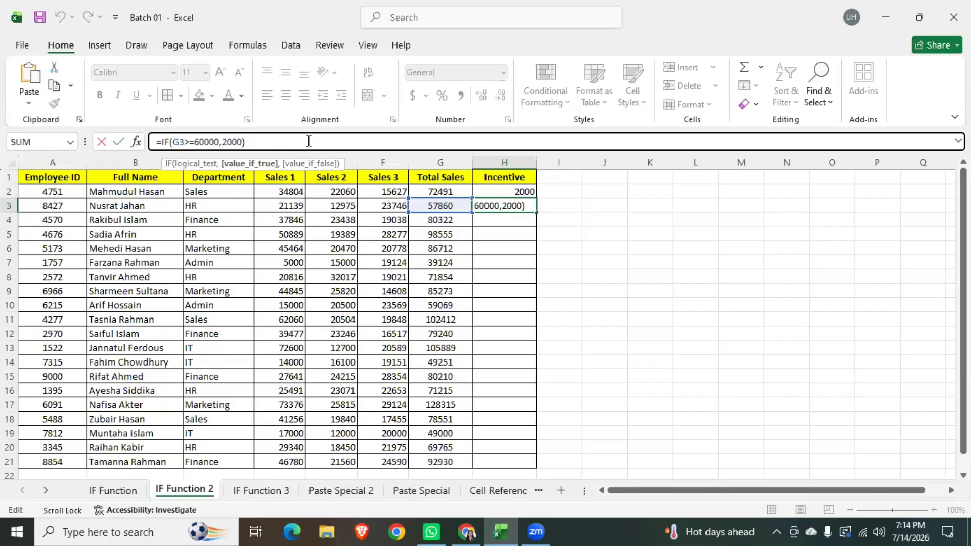
type(",1000")
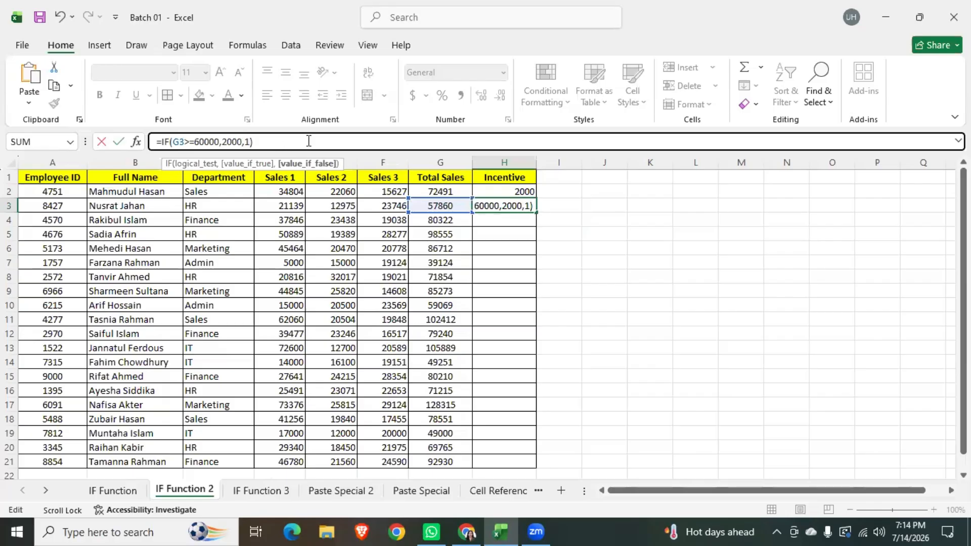
key("Return")
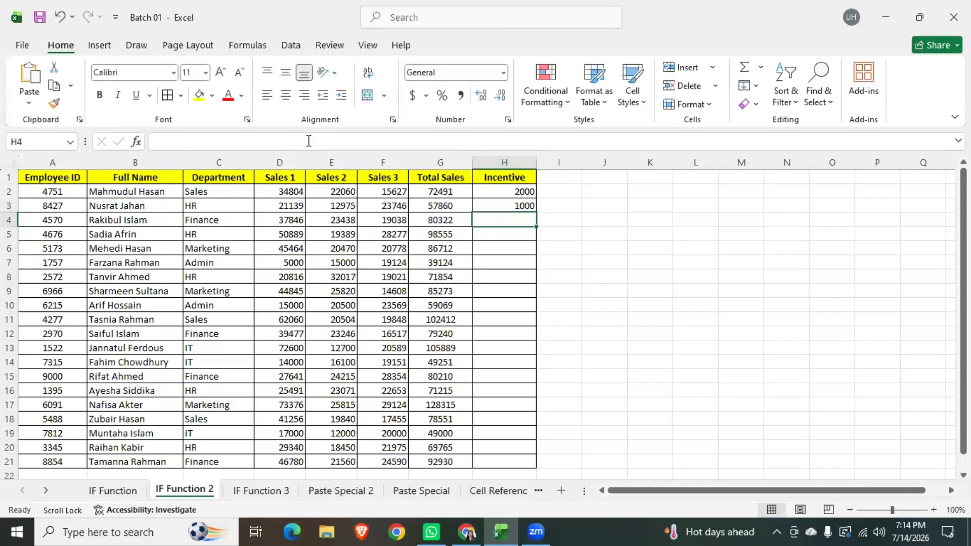
left_click(492, 209)
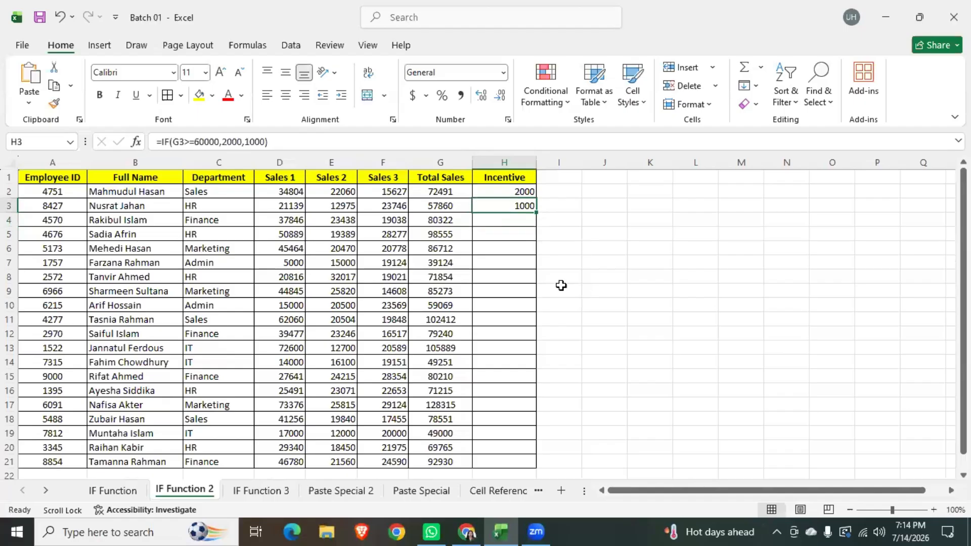
left_click(439, 210)
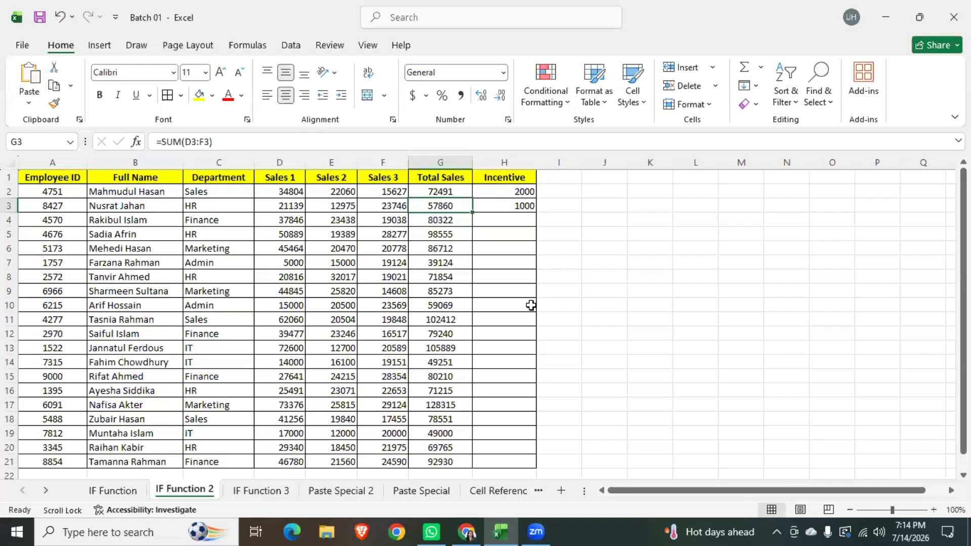
Step: Review the Pass / Fail formula in D2 on the IF Function sheet and the Incentive formula in H2 on IF Function 2
left_click(114, 492)
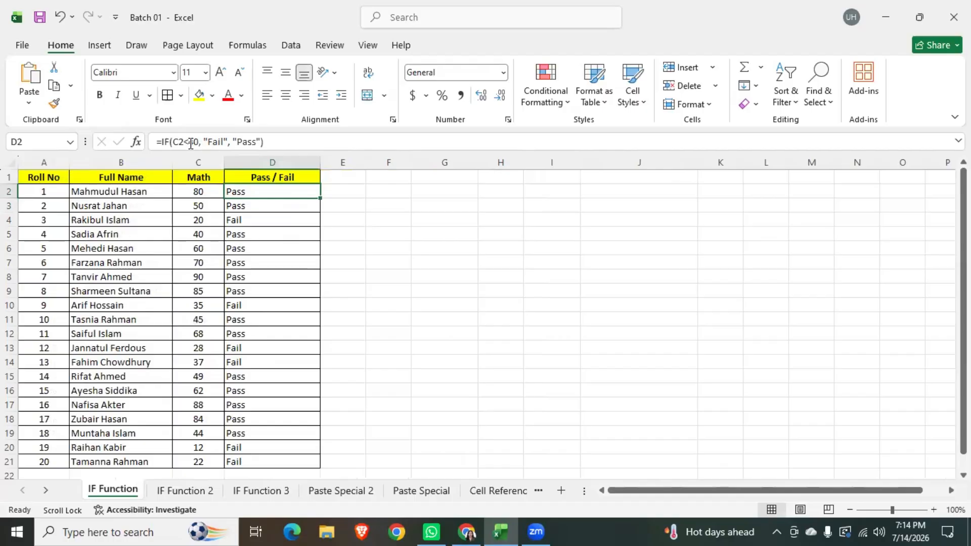
left_click(185, 142)
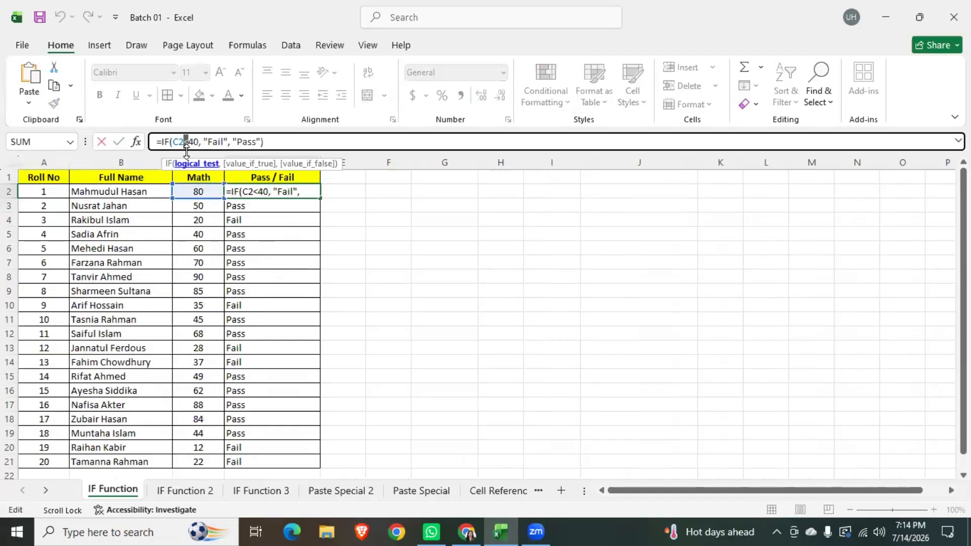
left_click(279, 144)
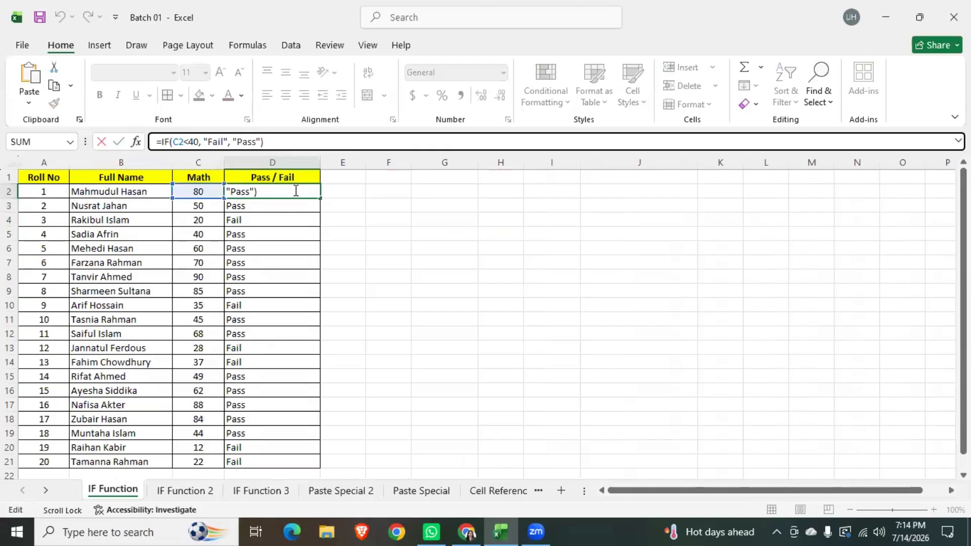
left_click(388, 187)
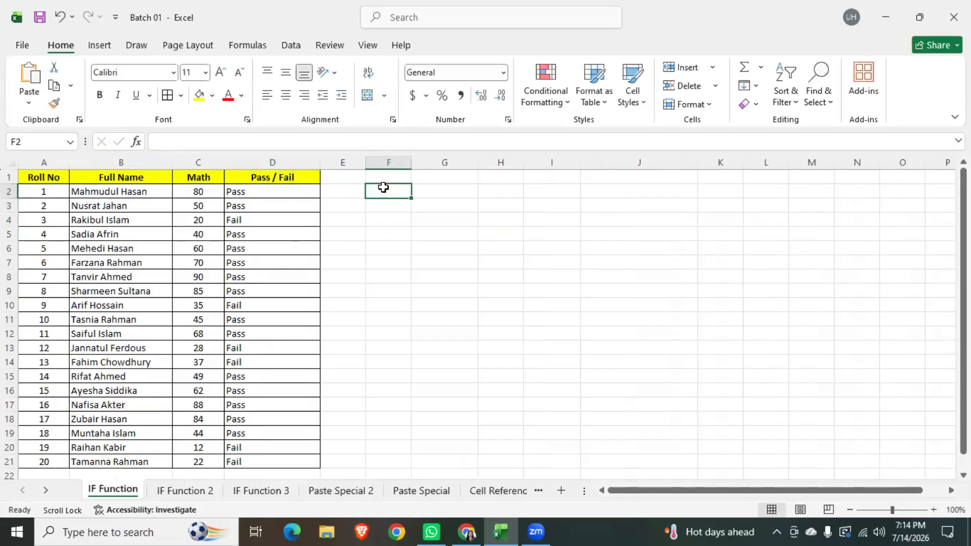
left_click(185, 490)
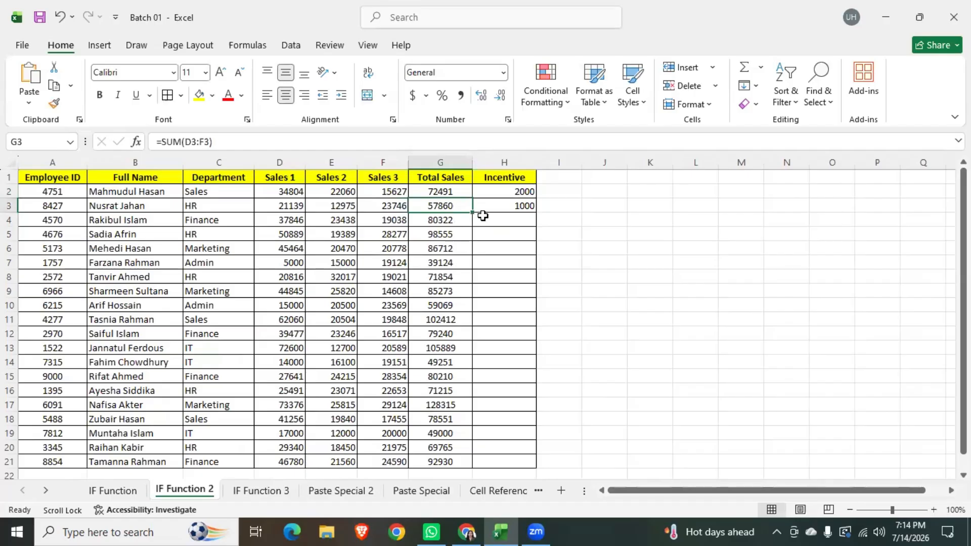
left_click(522, 191)
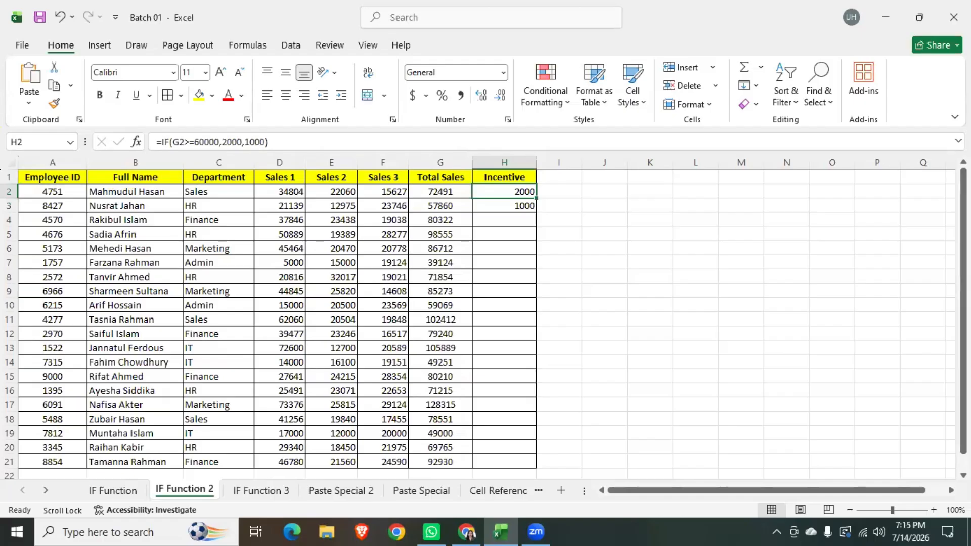
Step: Open the IF Function 3 sheet and look over its student table with the empty Pass / Fail, Grade and Status columns
left_click(266, 493)
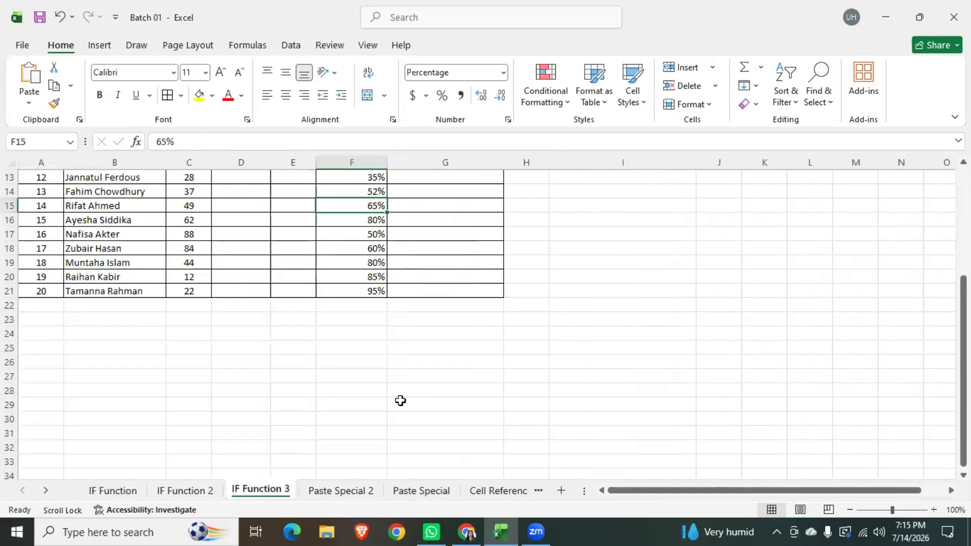
scroll(400, 401, "down", 4)
scroll(400, 400, "up", 3)
scroll(400, 401, "up", 1)
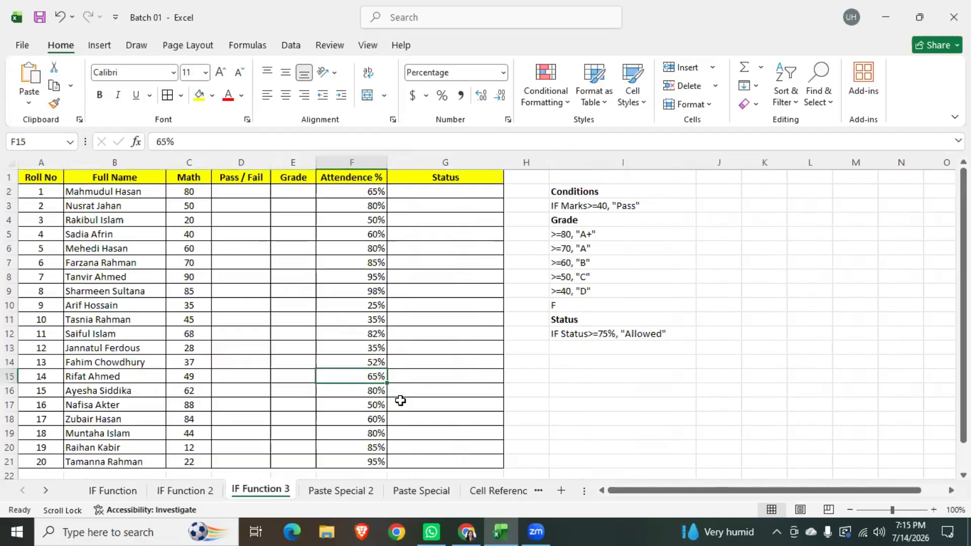
left_click(246, 194)
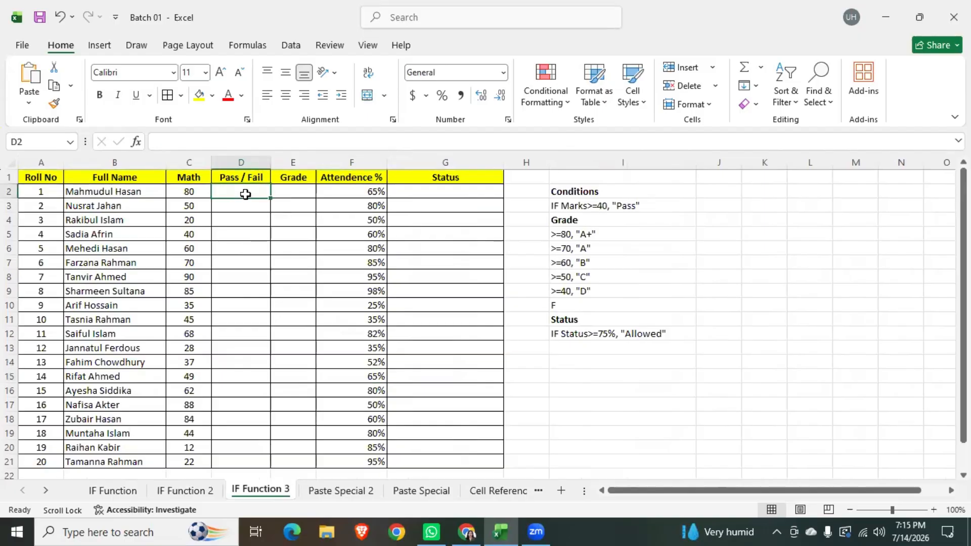
scroll(292, 259, "down", 3)
scroll(292, 258, "up", 3)
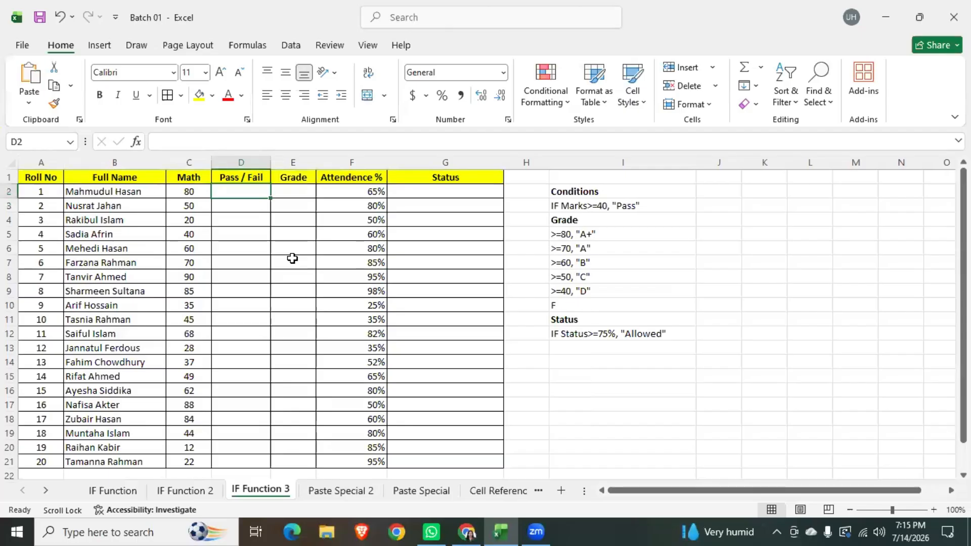
Step: Examine the Pass, Grade and Status conditions listed in column I of the IF Function 3 sheet
left_click(599, 176)
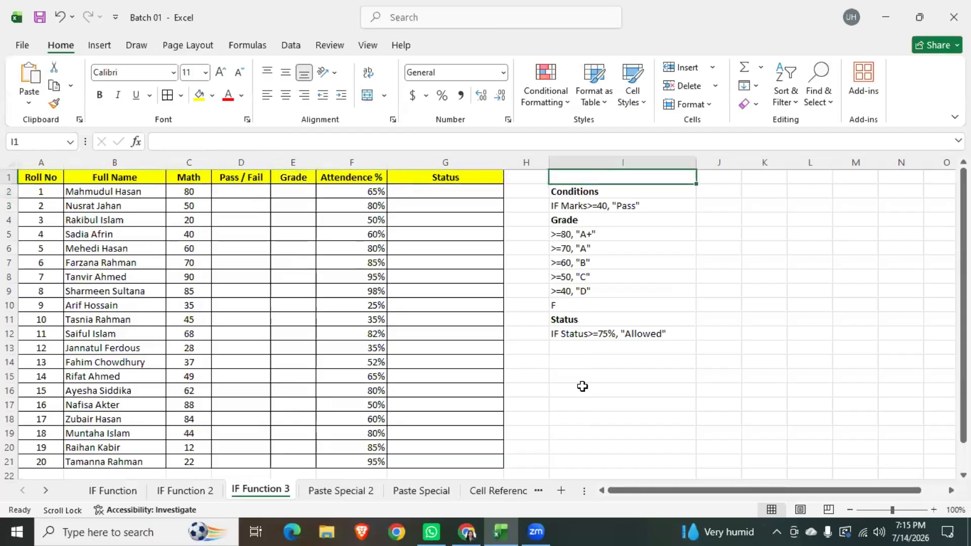
left_click(584, 361, "shift")
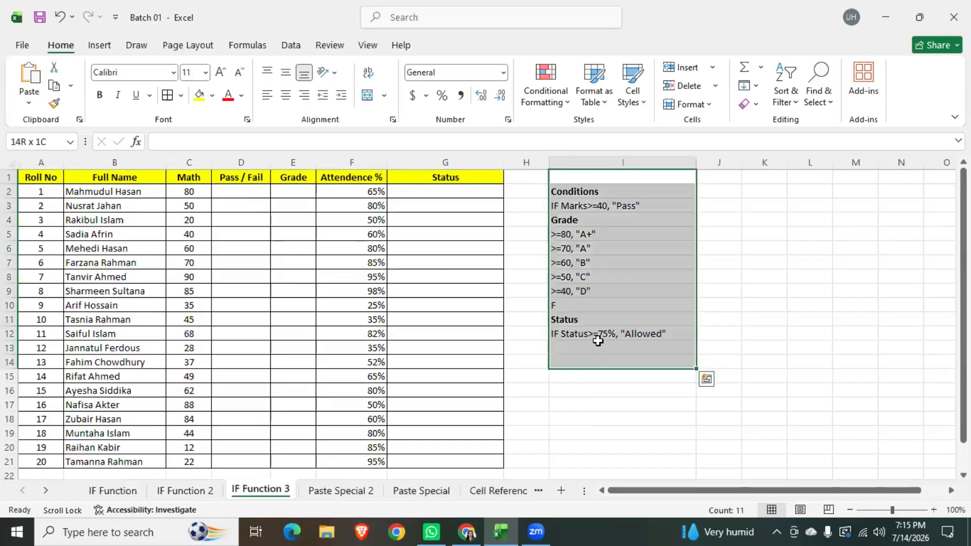
left_click(625, 434)
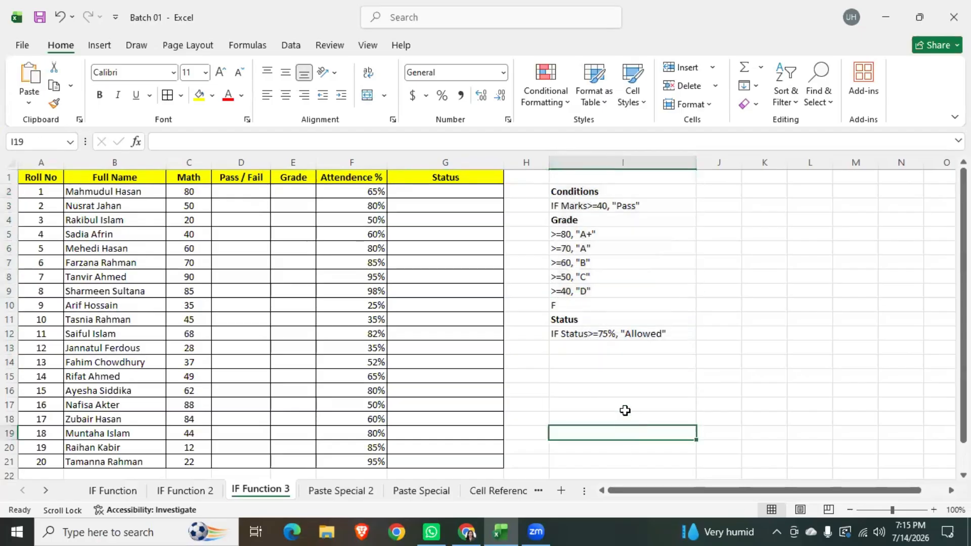
left_click(559, 210)
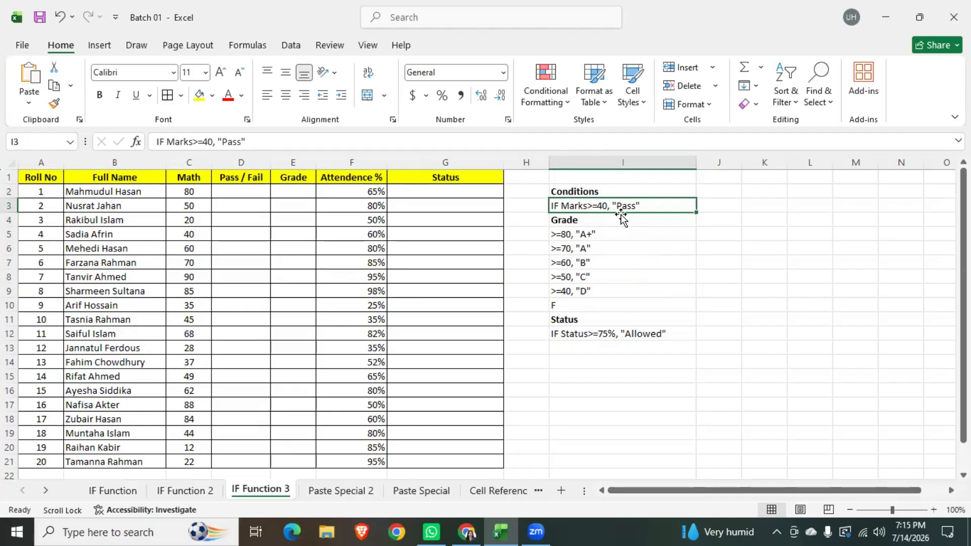
Step: Check the Pass / Fail formula in D2 on the IF Function sheet and return to IF Function 3
left_click(106, 491)
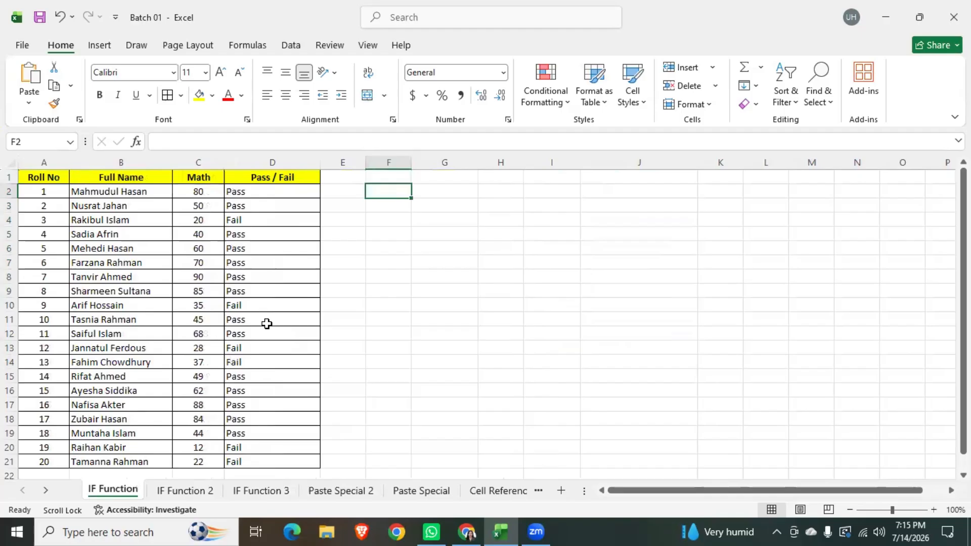
left_click(254, 192)
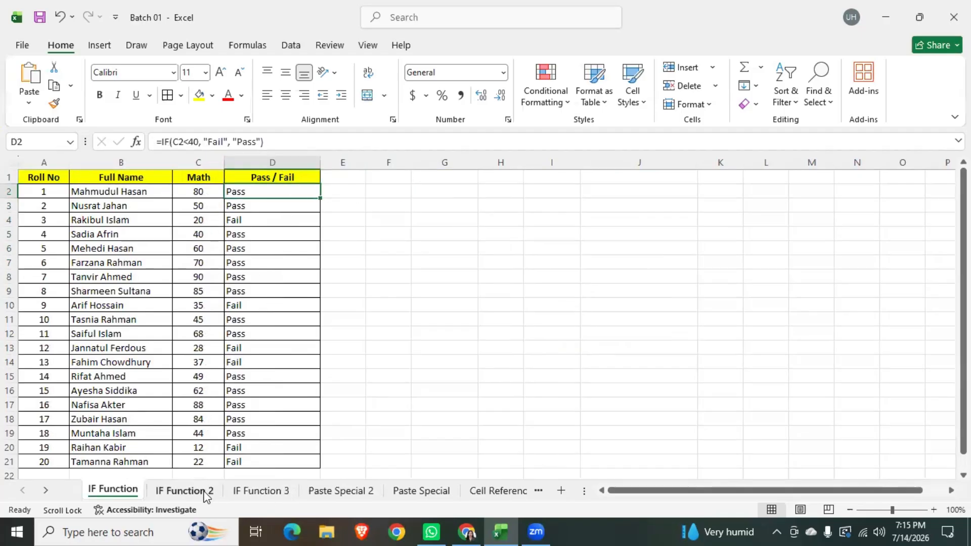
left_click(258, 490)
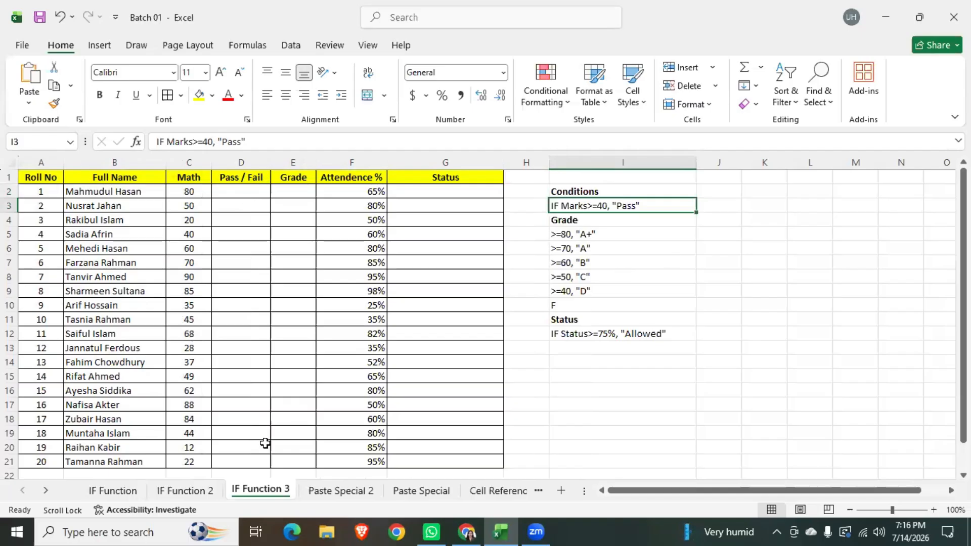
Step: Examine the Grade conditions from A+ down to F in I5:I10 for the empty Grade column
left_click(297, 194)
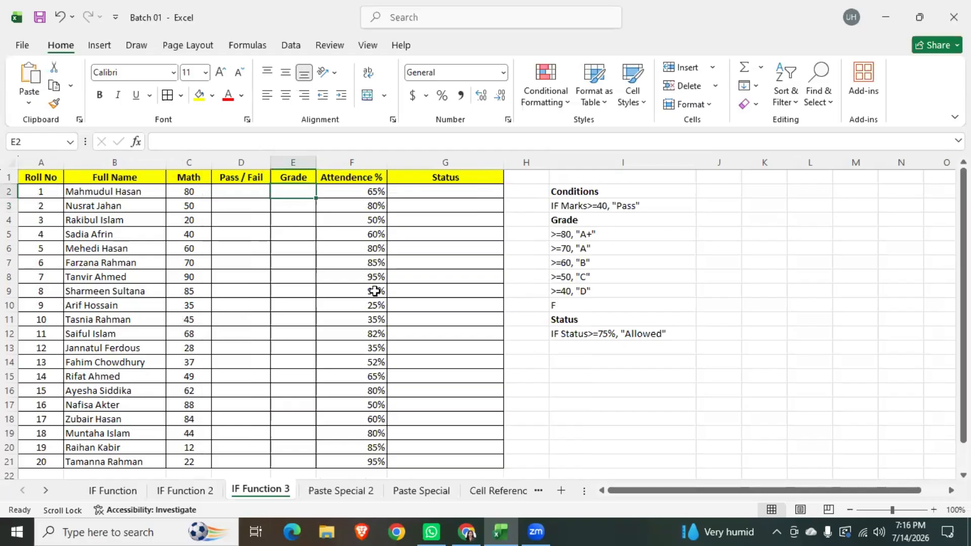
left_click(568, 243)
left_click(605, 239)
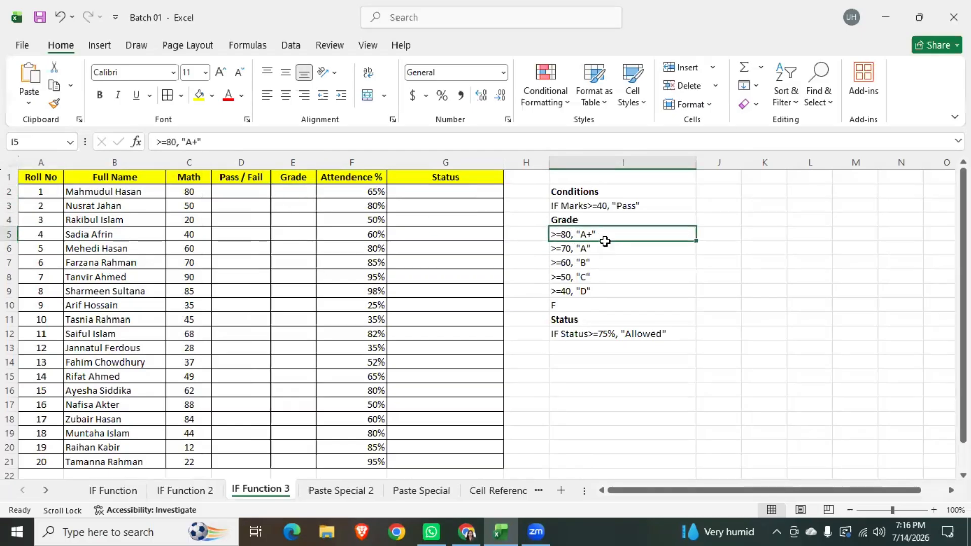
left_click(599, 251)
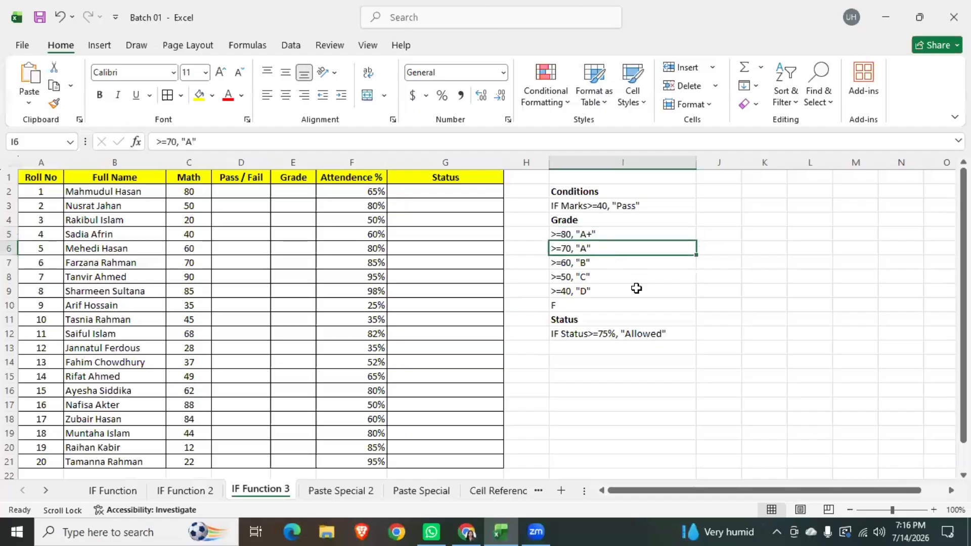
left_click(600, 264)
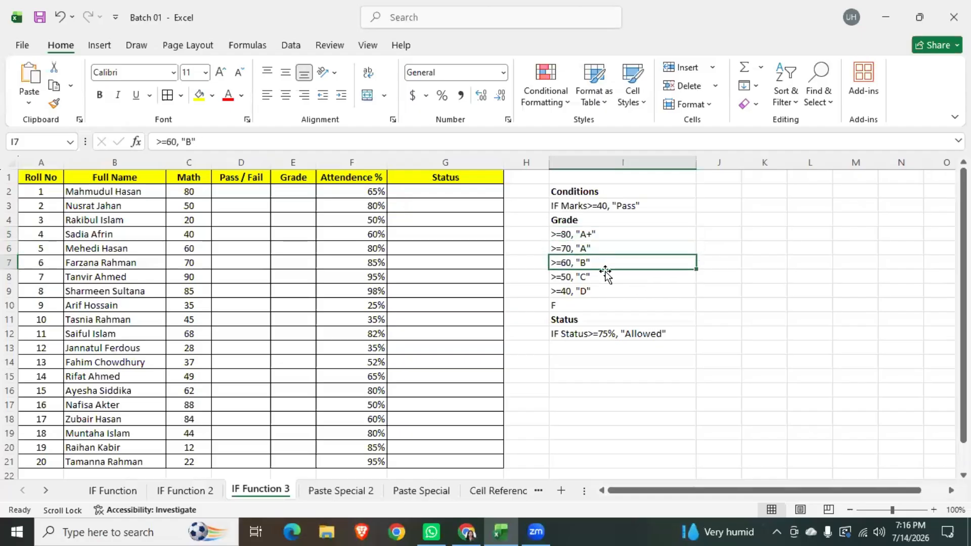
left_click(605, 277)
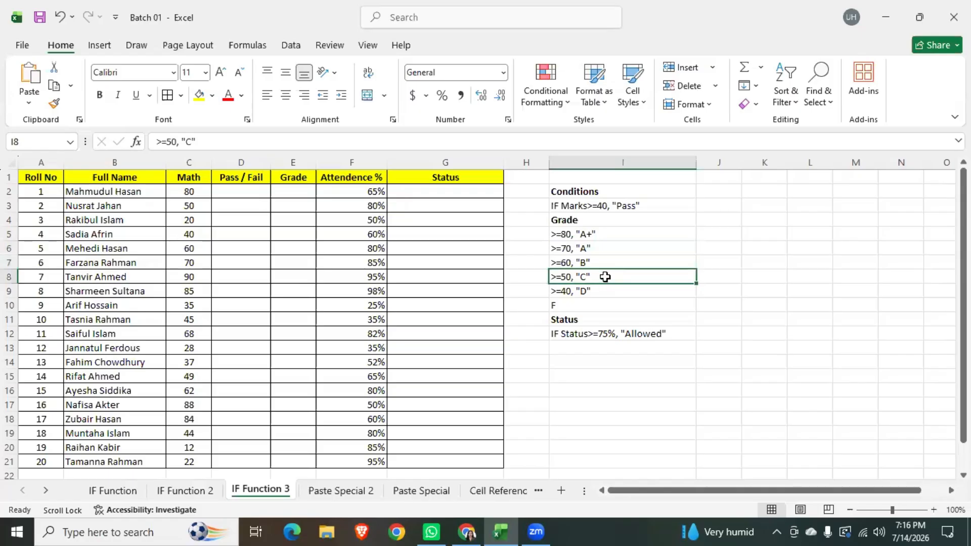
left_click(593, 303)
left_click(595, 293)
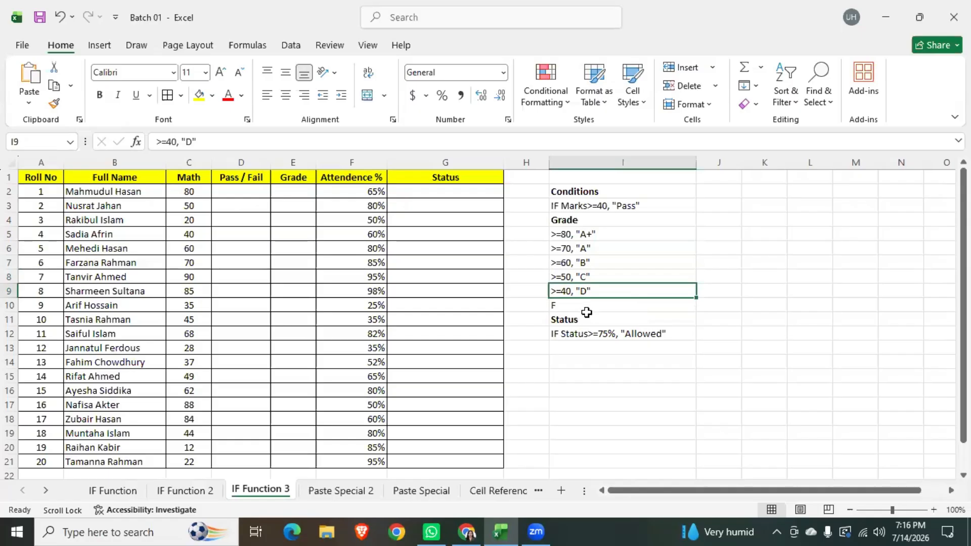
left_click(587, 313)
left_click(586, 305)
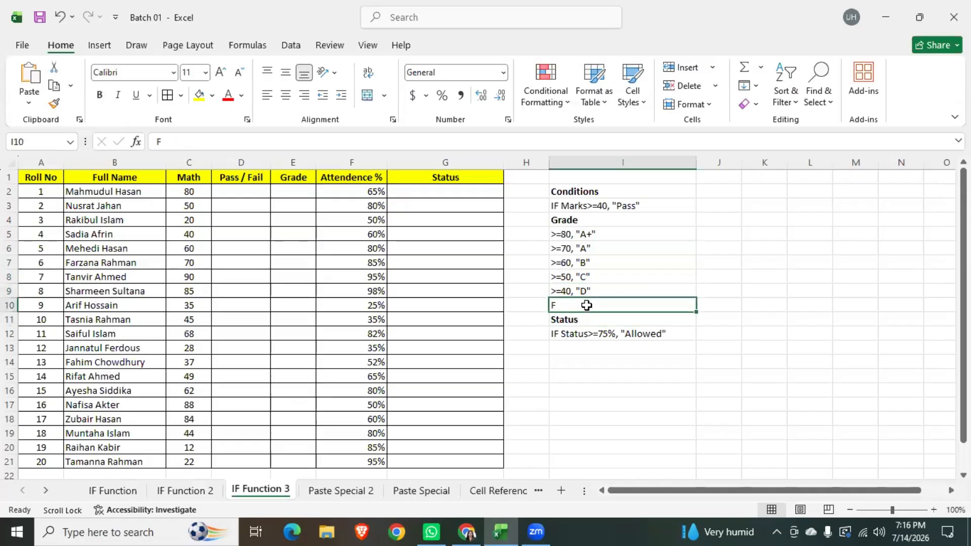
left_click(572, 234)
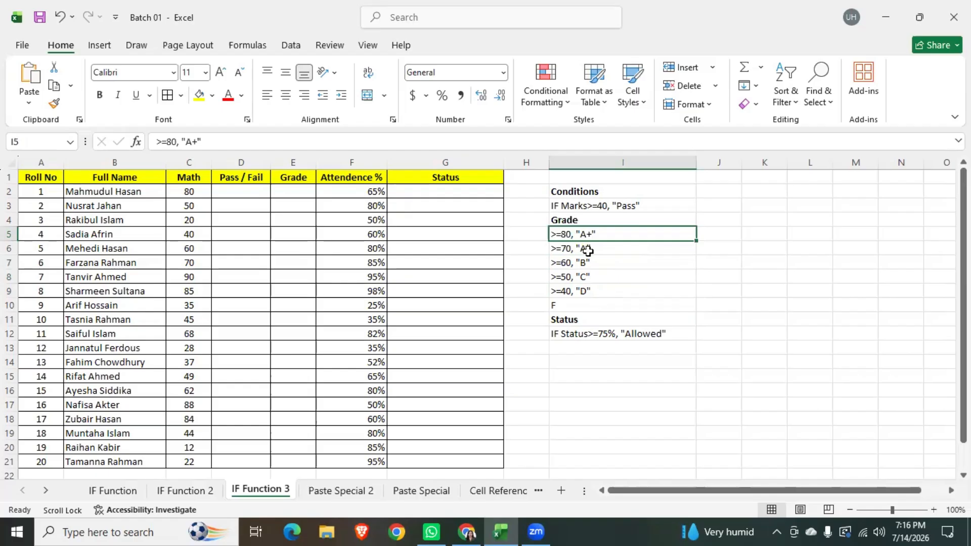
left_click(566, 304)
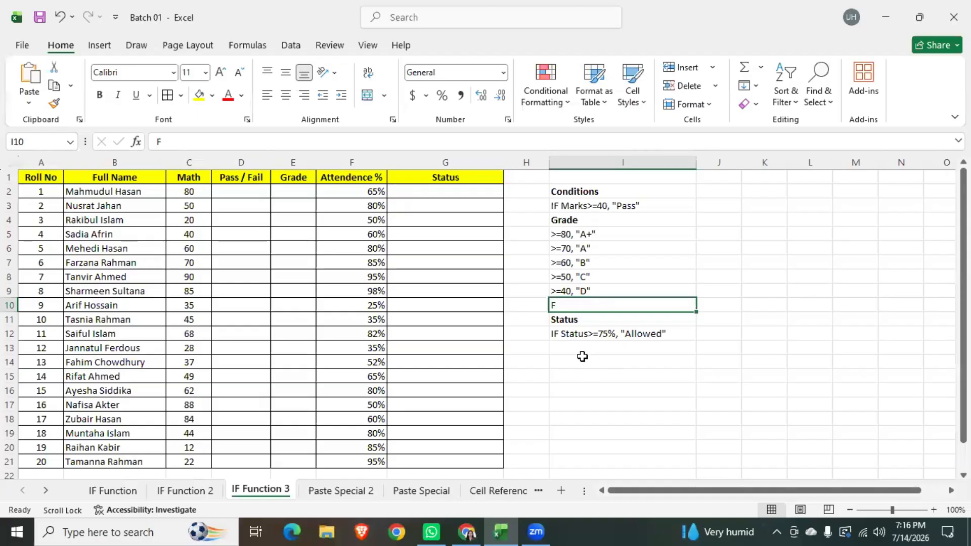
Step: Examine the Attendence % values against the Status condition in I12 for the empty Status column
left_click(350, 193)
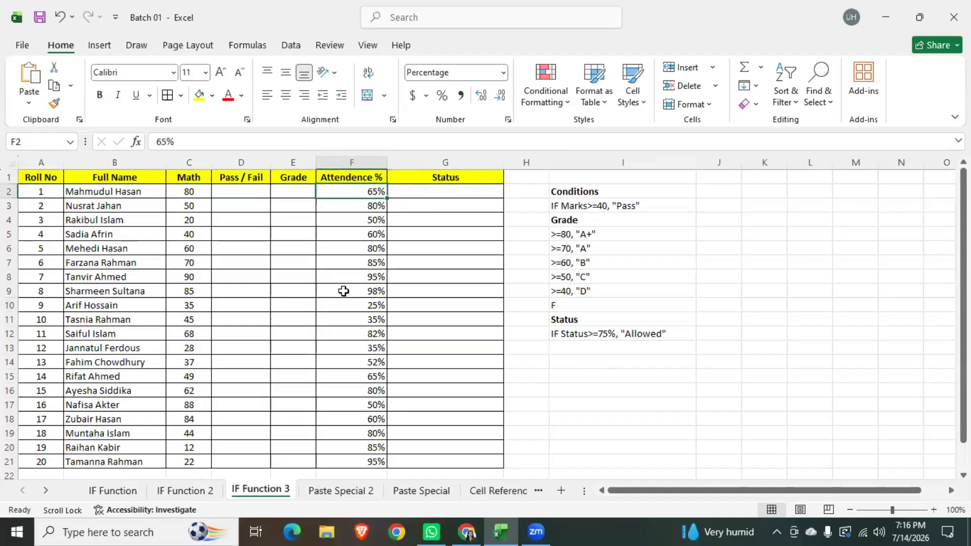
scroll(351, 444, "down", 3)
scroll(351, 445, "up", 3)
left_click(594, 334)
left_click(451, 196)
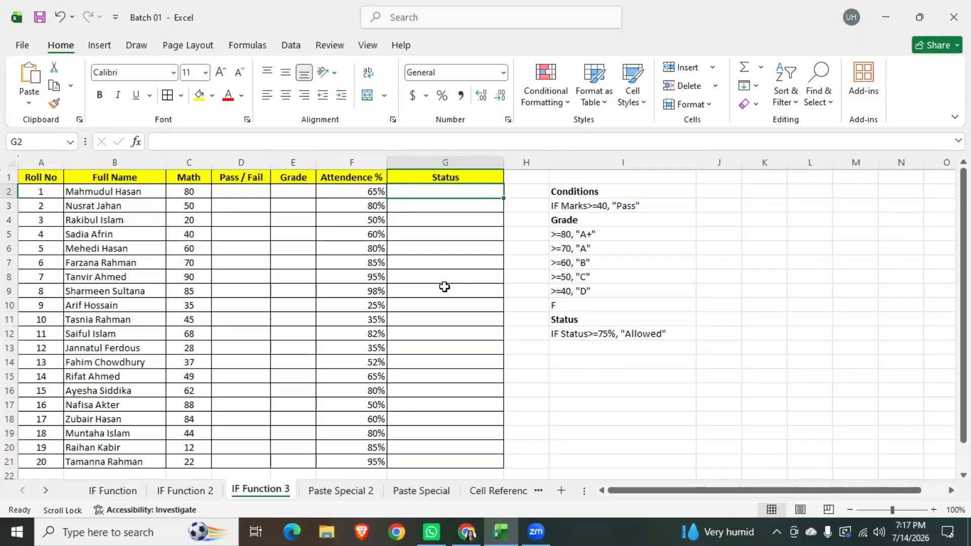
left_click(567, 333)
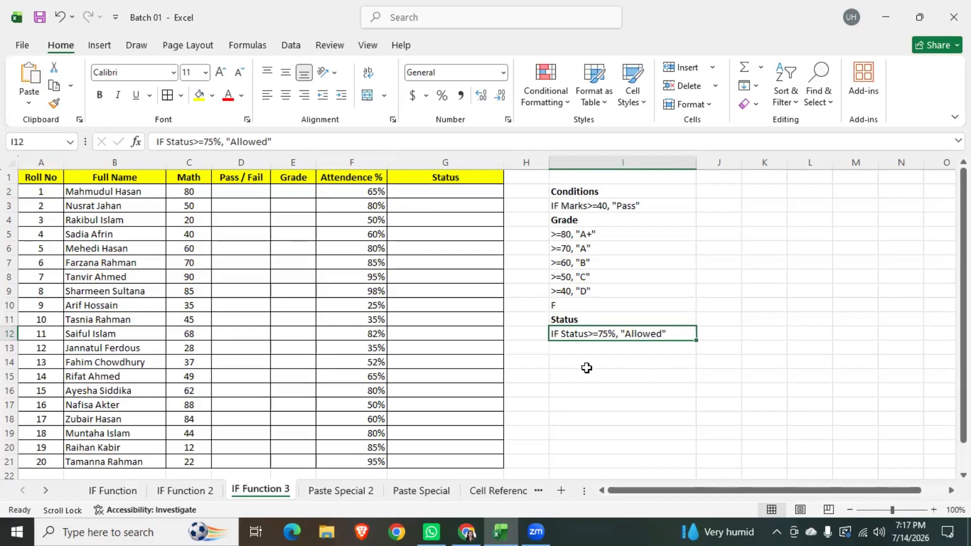
left_click(357, 332)
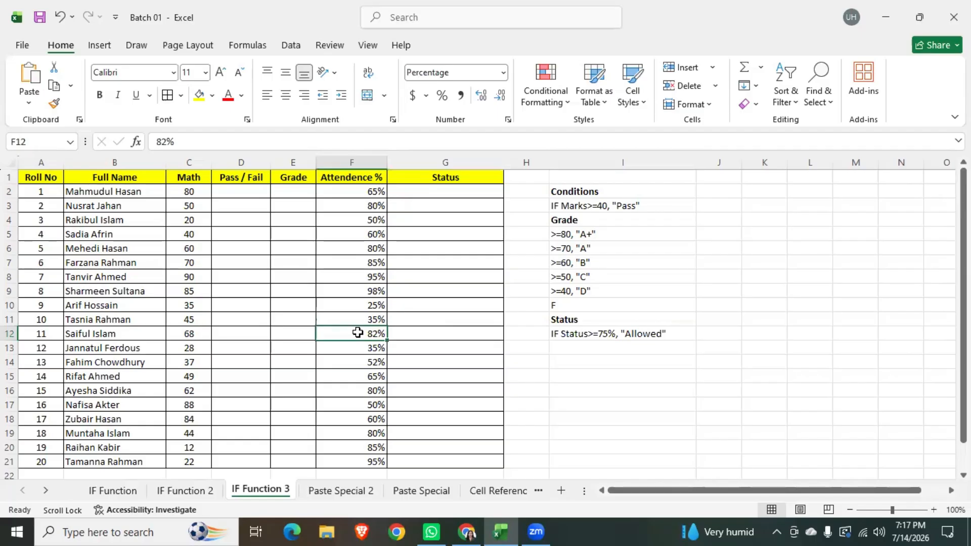
left_click(331, 86)
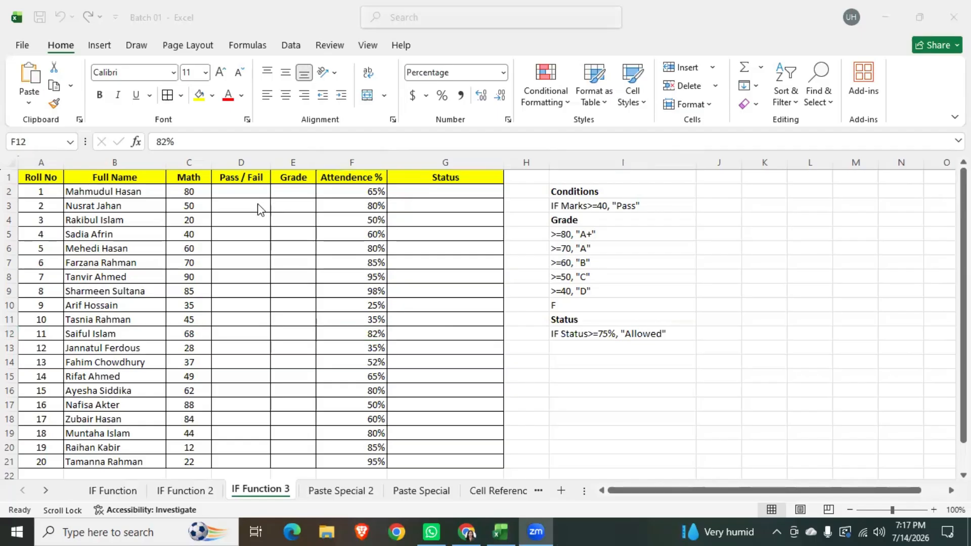
Step: Review the "Fail" and "Pass" arguments of the Pass / Fail formula in D2 on the IF Function sheet
left_click(236, 191)
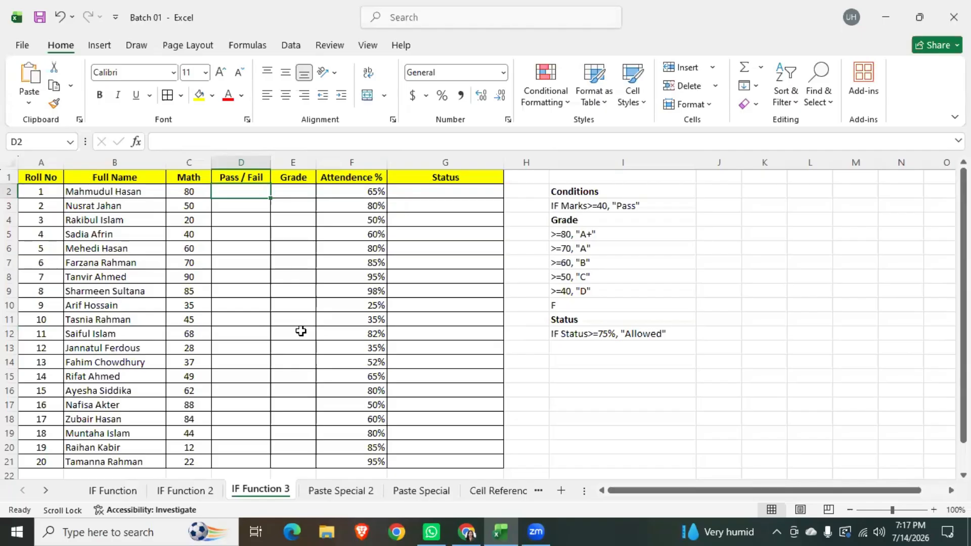
left_click(128, 493)
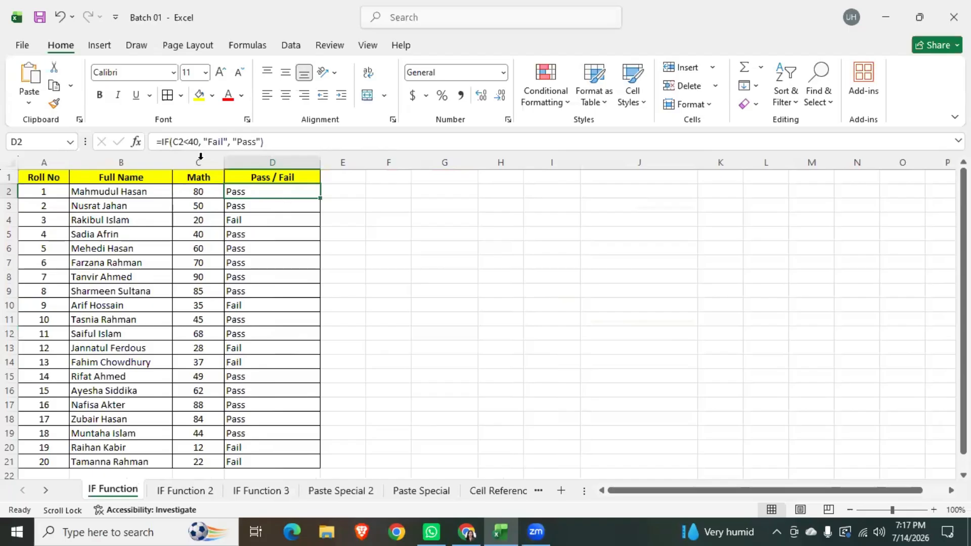
left_click_drag(203, 142, 229, 142)
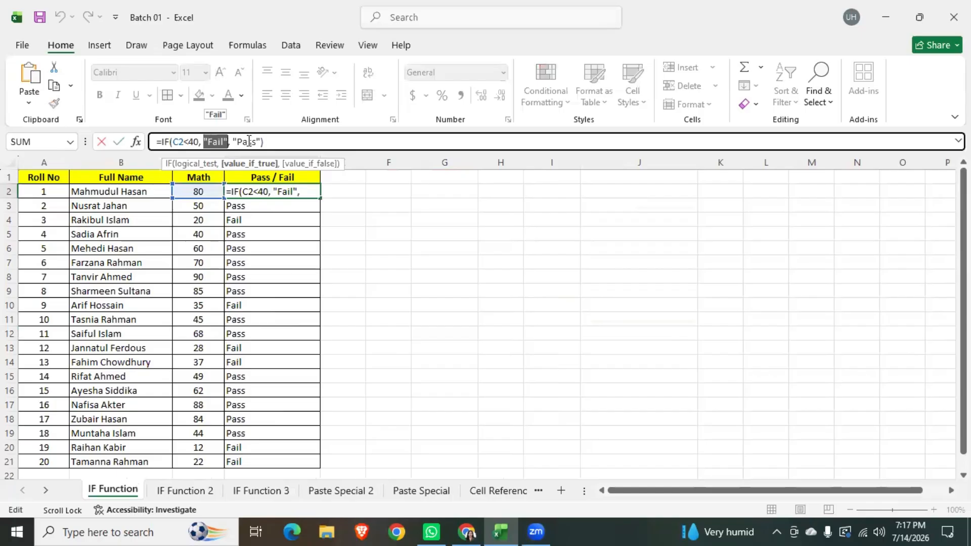
left_click(249, 141)
left_click(320, 141)
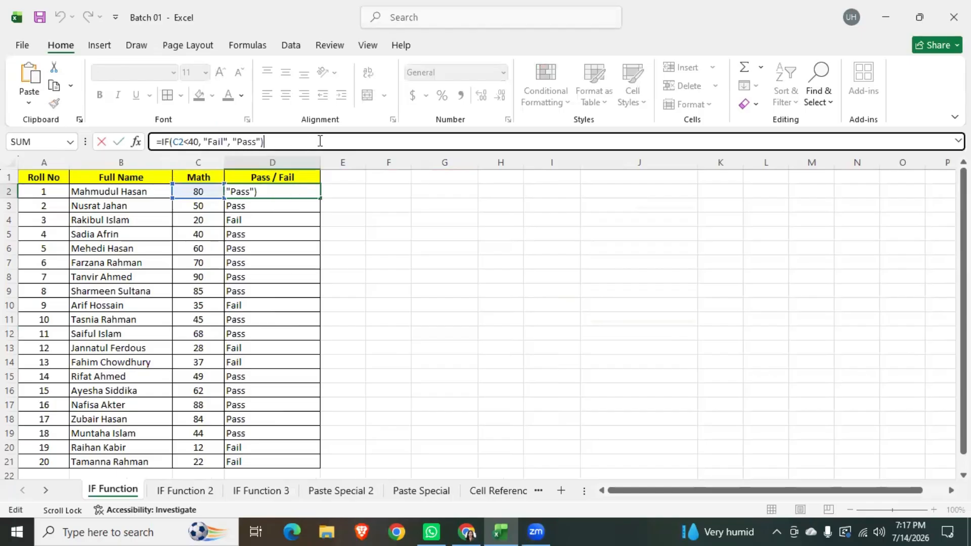
left_click(399, 266)
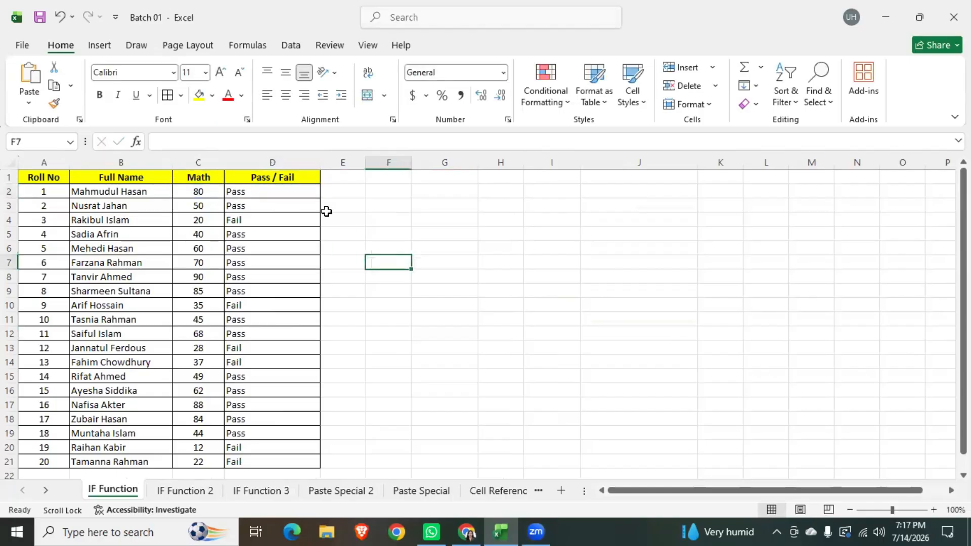
left_click(268, 191)
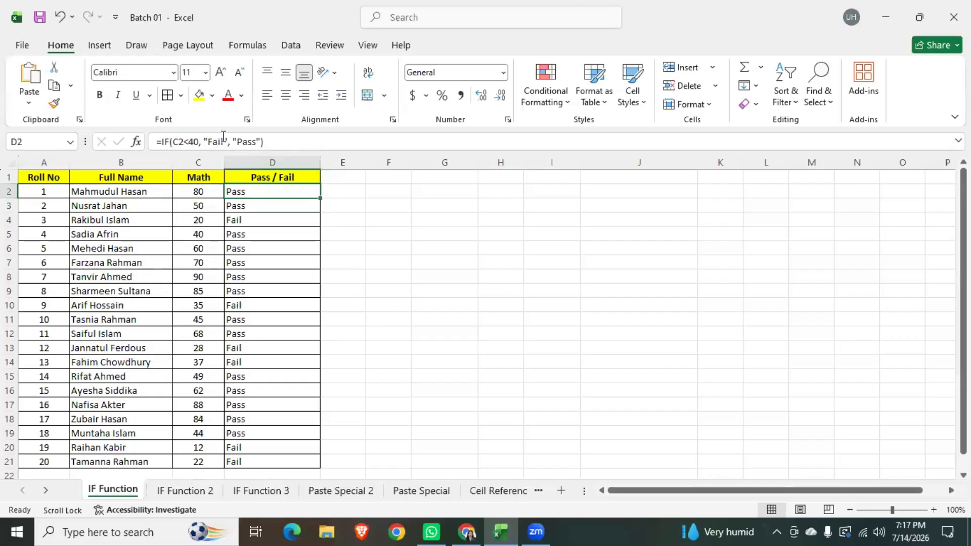
Step: Try to enter the formula =IF(C2>=40, "Pass" "Fail") in D2 of the IF Function 3 sheet
left_click(264, 490)
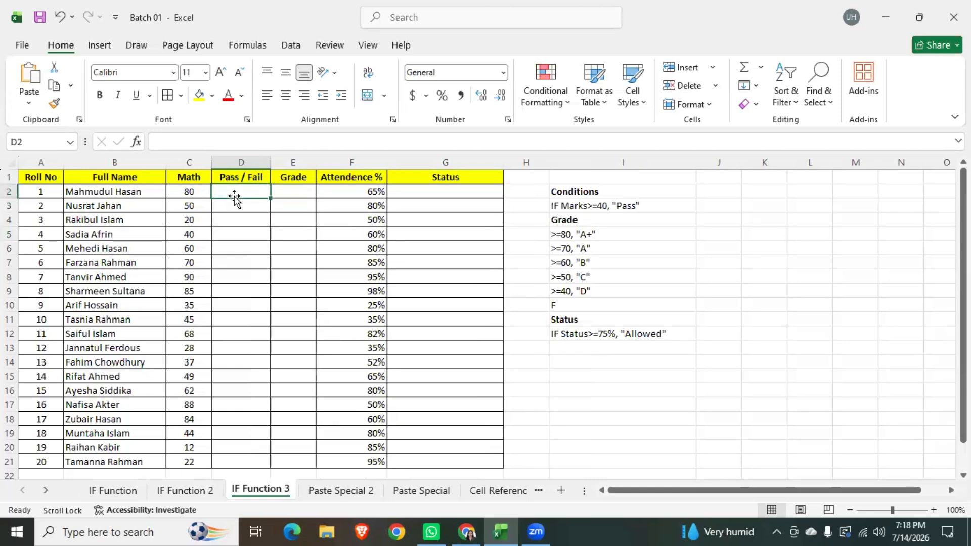
type("=")
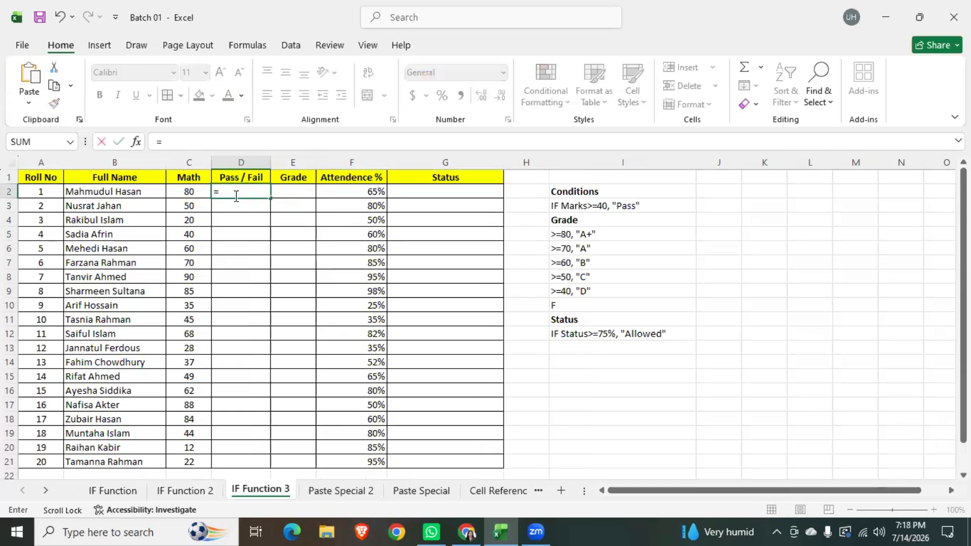
type("if")
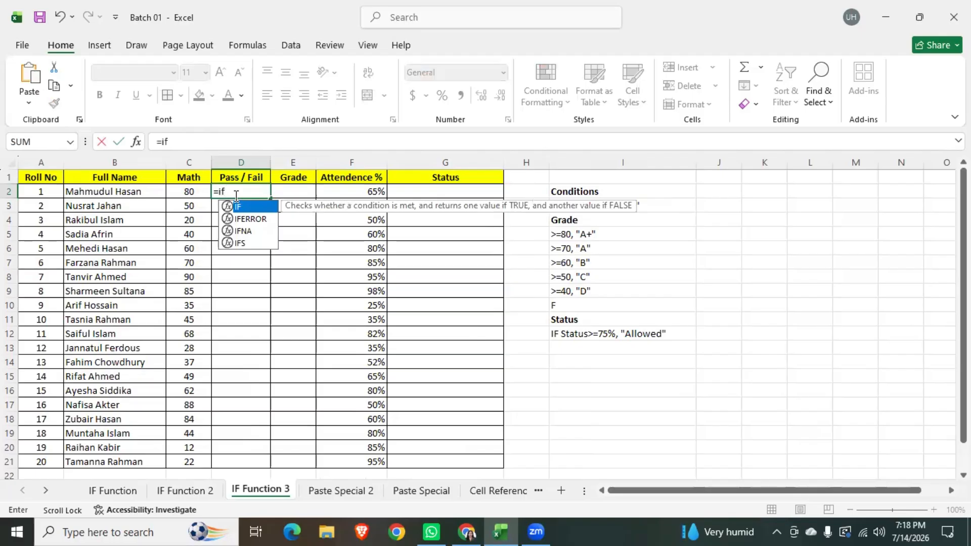
double_click(257, 208)
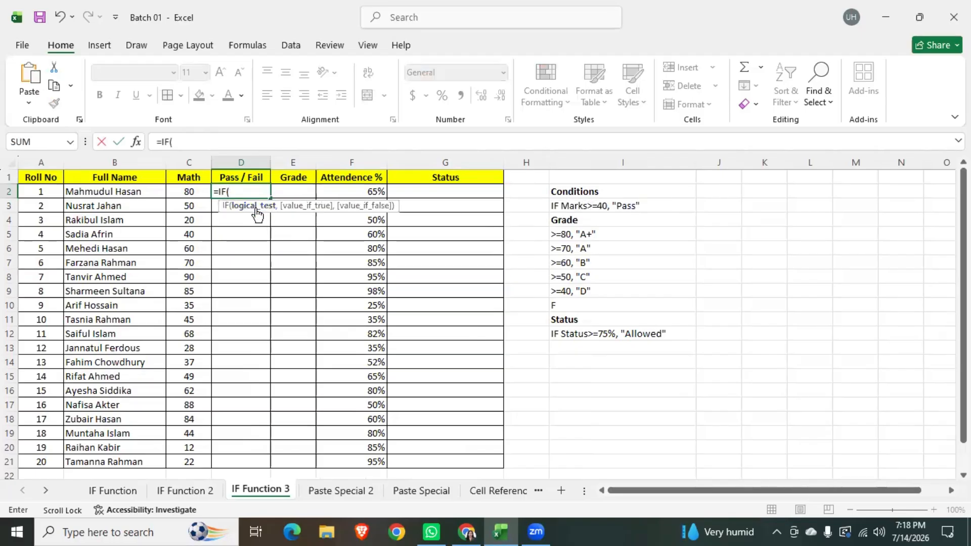
left_click(192, 194)
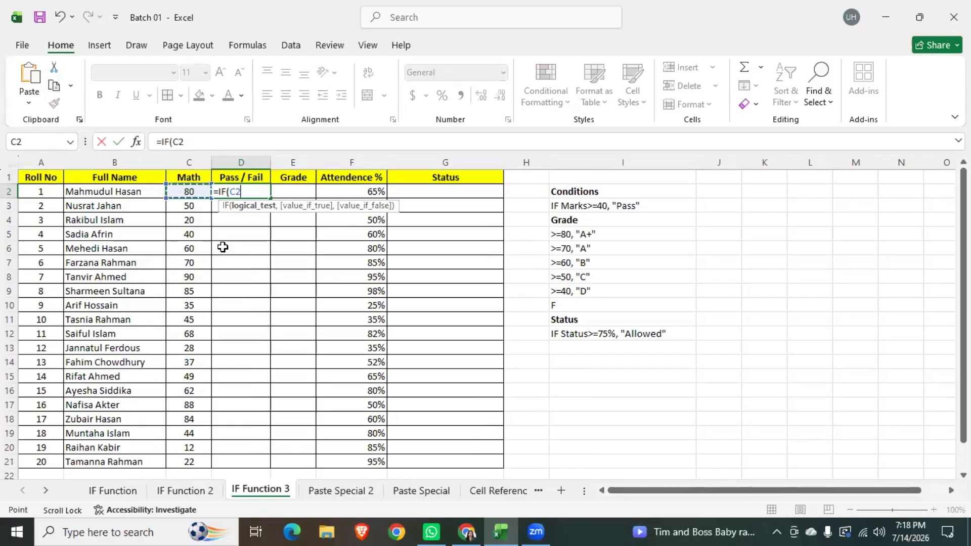
type(">")
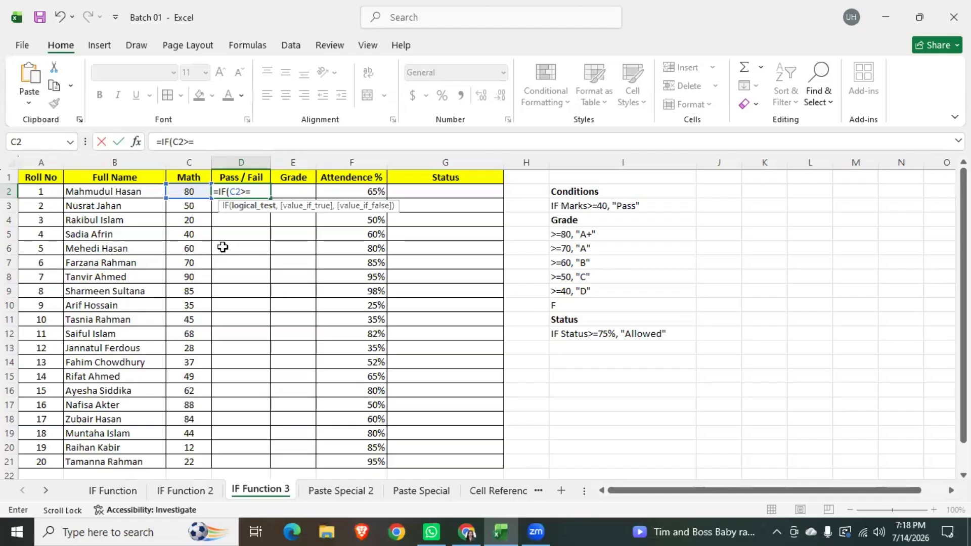
type("=40,")
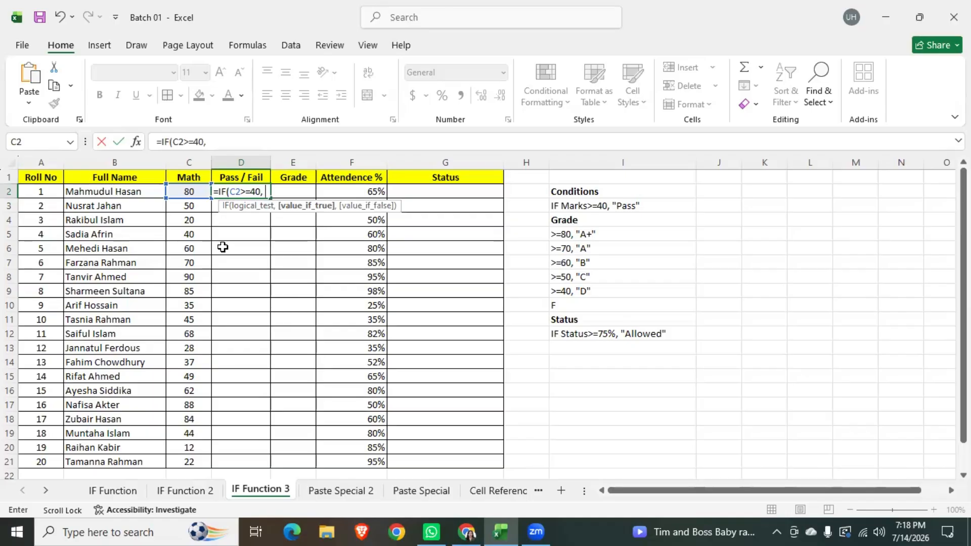
type("\"Pass\"")
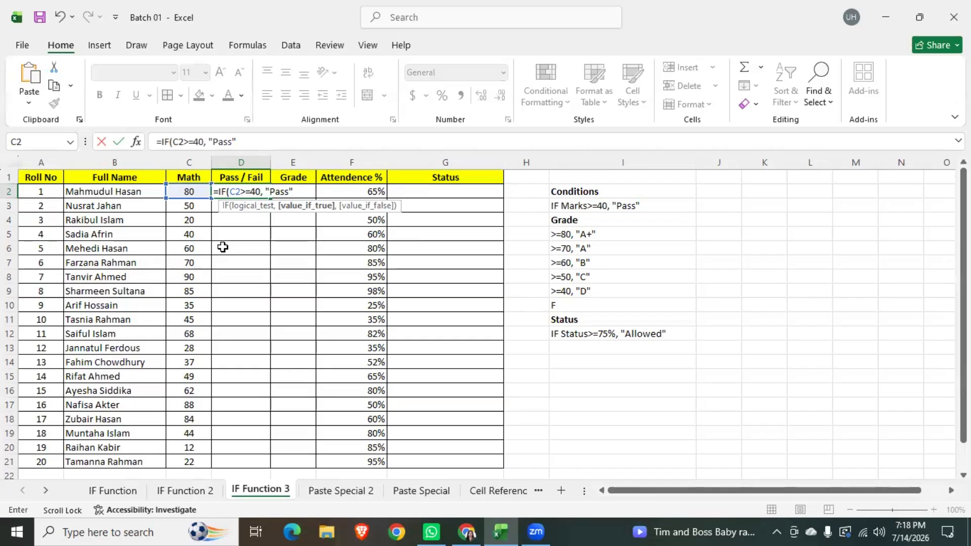
type("Faill")
key("BackSpace")
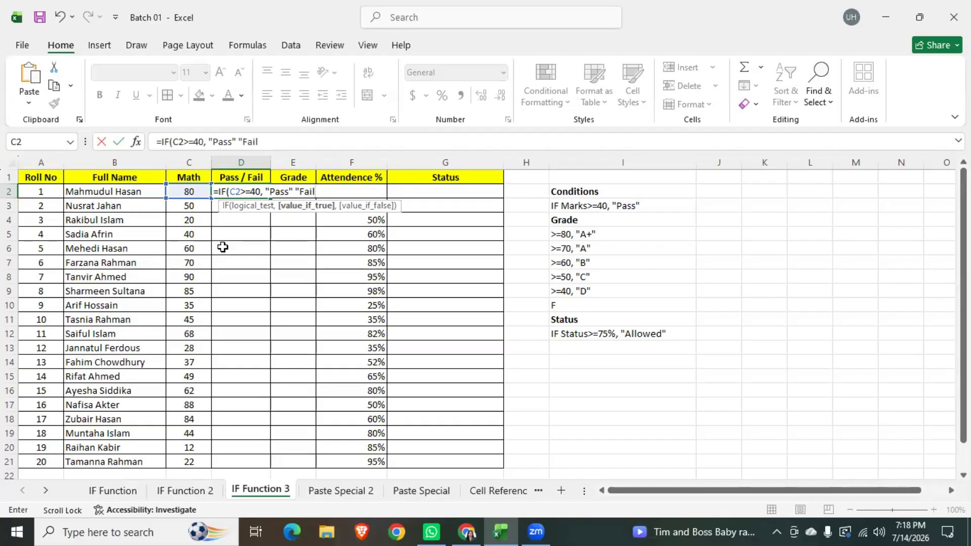
type("\")")
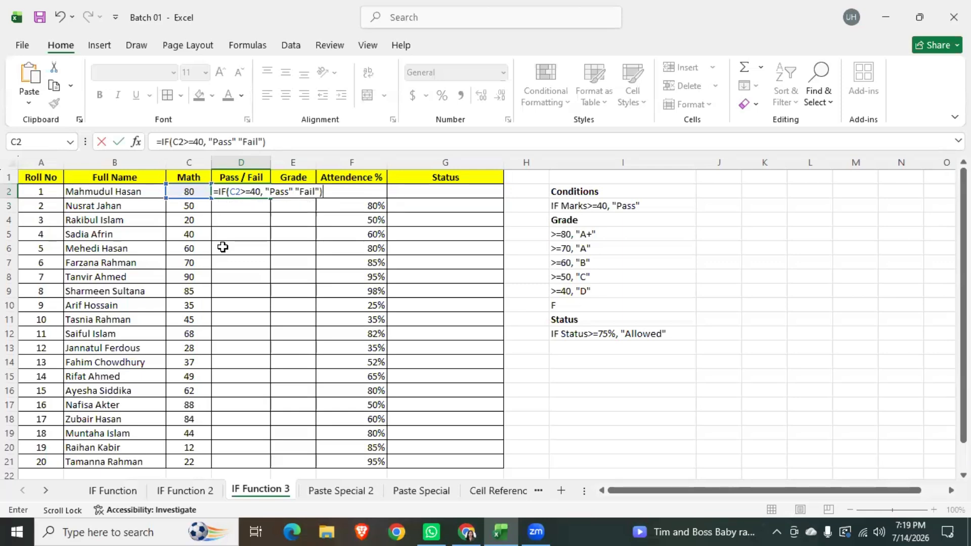
key("Return")
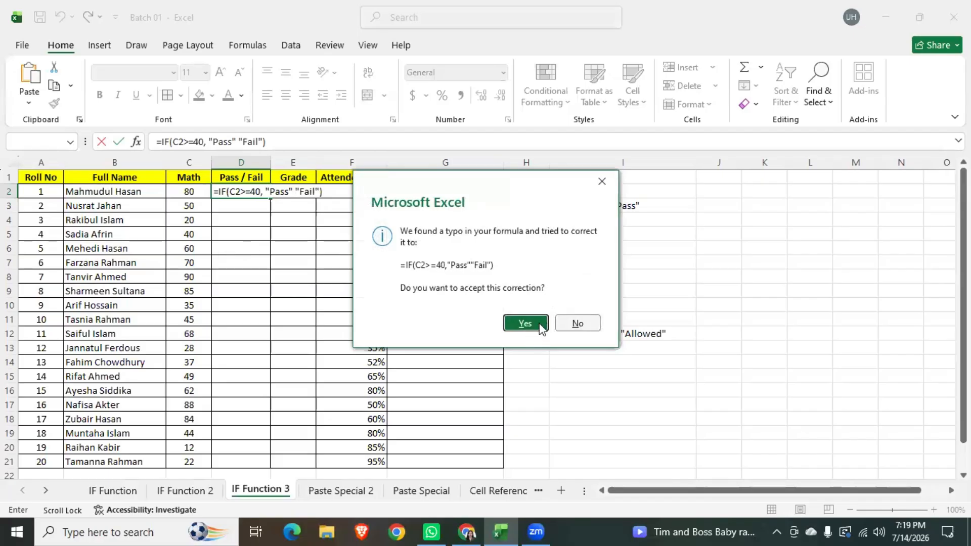
Step: Correct the Pass / Fail formula in D2 to =IF(C2>=40, "Pass", "Fail") by adding the missing comma between the two results
left_click(602, 182)
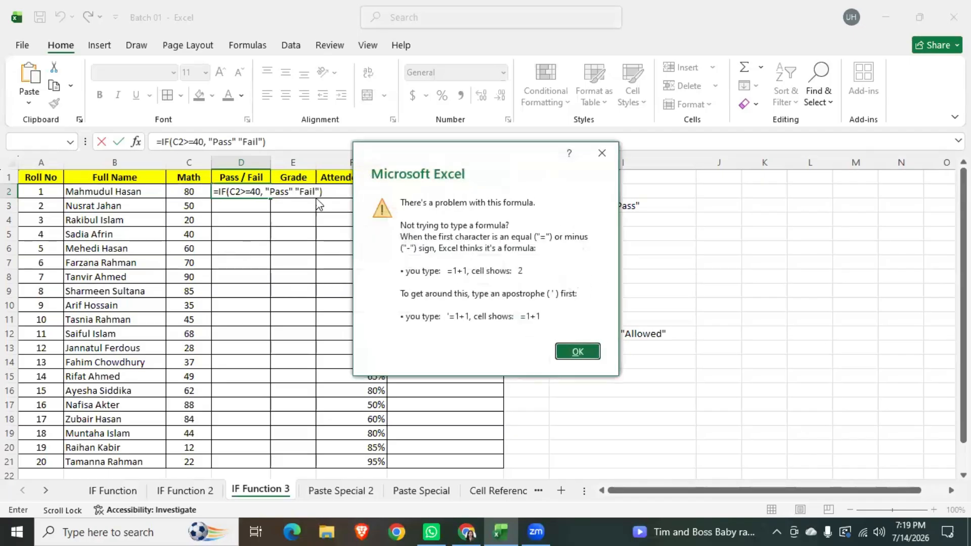
key("Return")
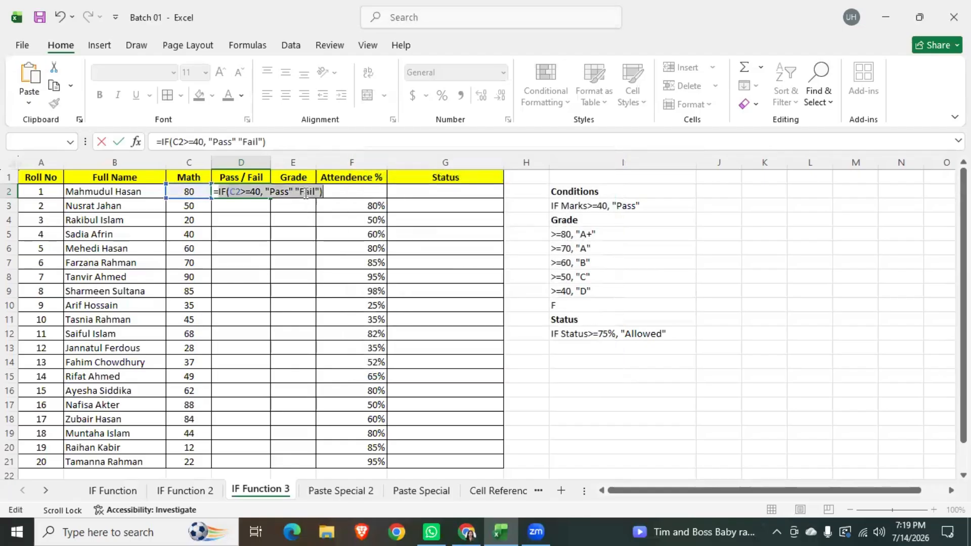
left_click(239, 141)
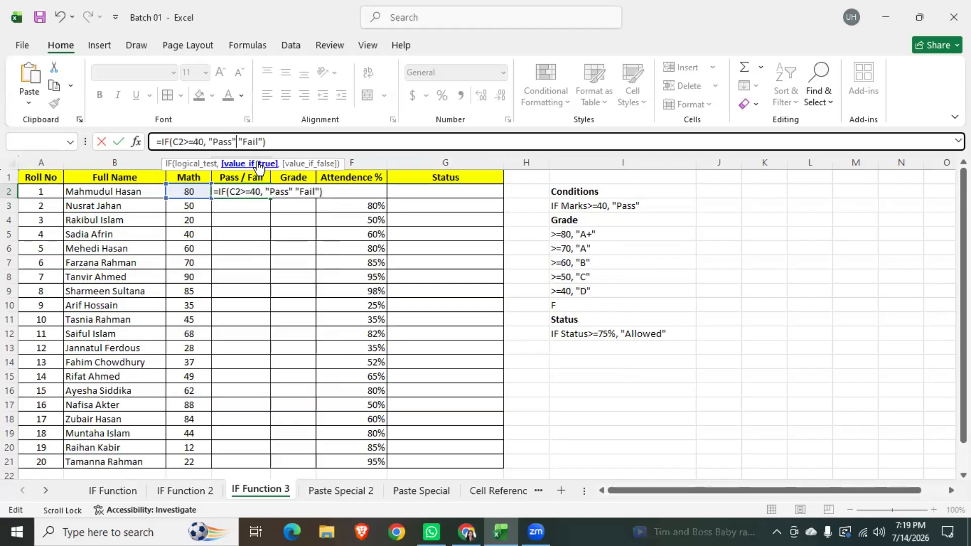
type(",")
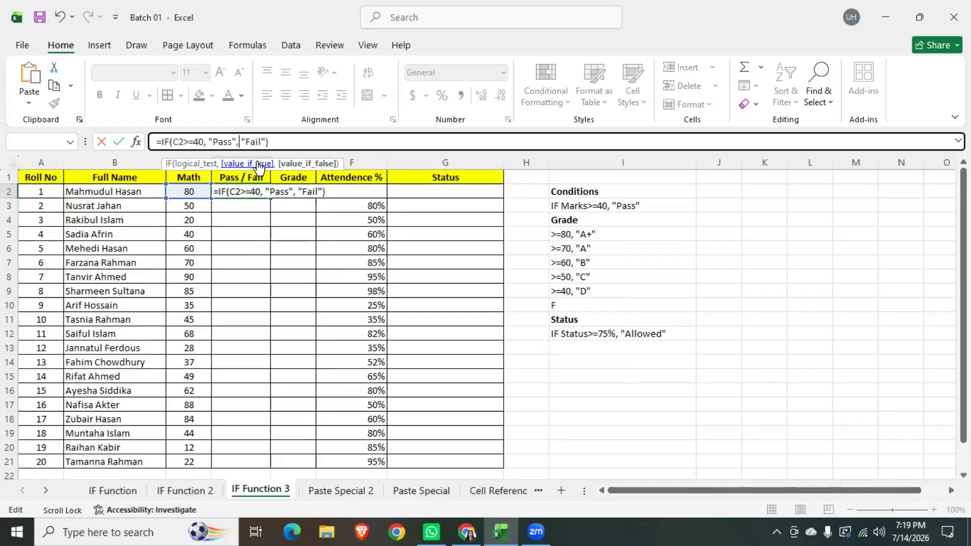
key("Return")
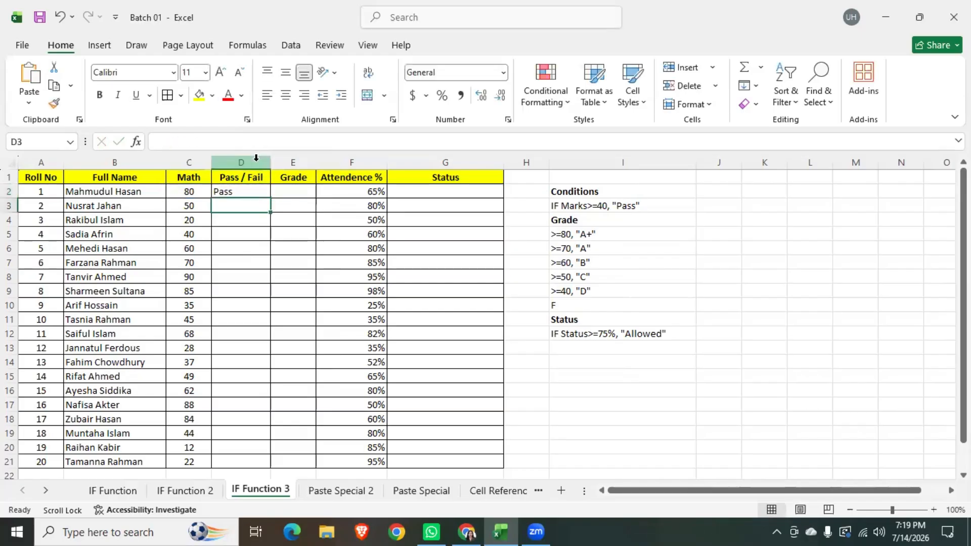
Step: Fill the Pass / Fail formula from D2 down through D21
left_click(255, 191)
double_click(270, 198)
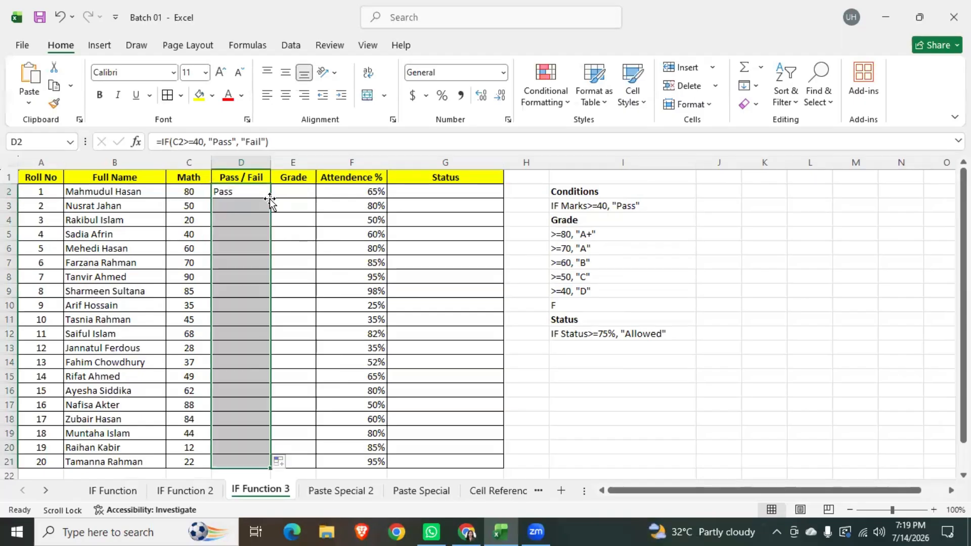
scroll(260, 349, "down", 3)
scroll(259, 349, "up", 3)
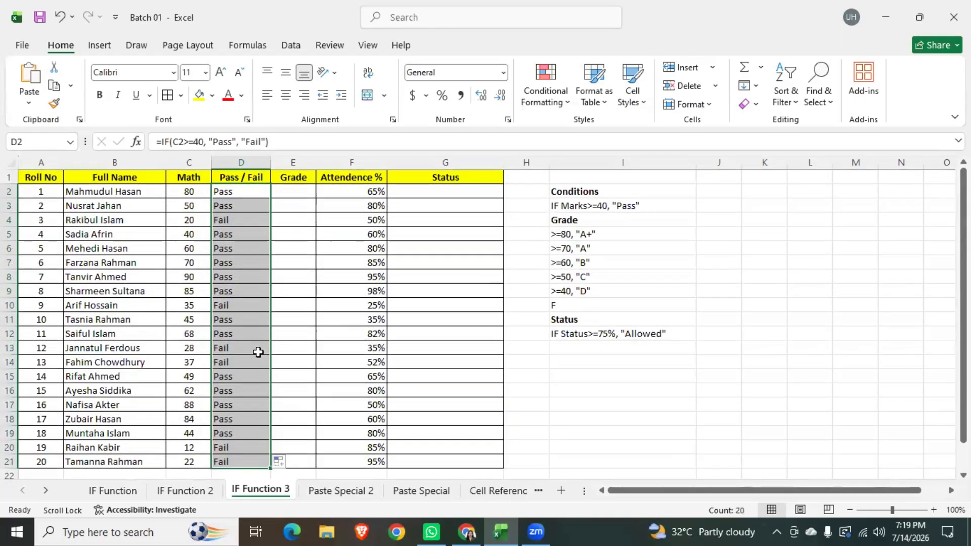
Step: Check the filled Pass / Fail results in column D against the Math marks in column C
left_click(245, 209)
left_click(231, 222)
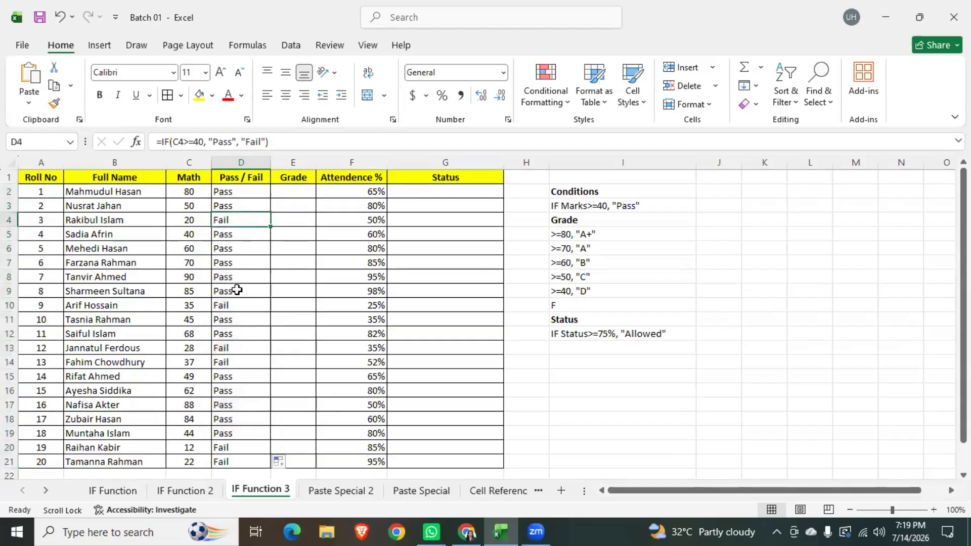
left_click(229, 305)
left_click(230, 348)
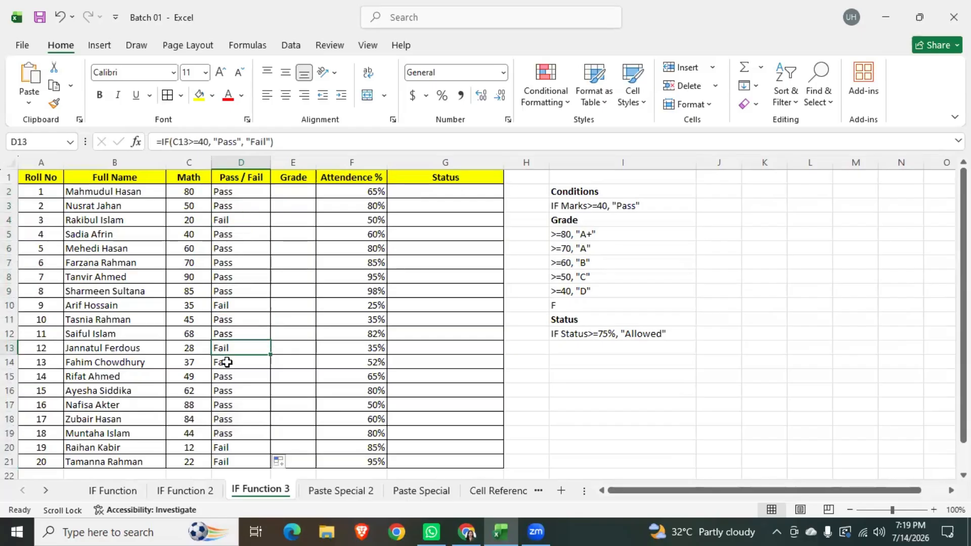
left_click(226, 362)
scroll(232, 363, "down", 2)
scroll(233, 362, "up", 2)
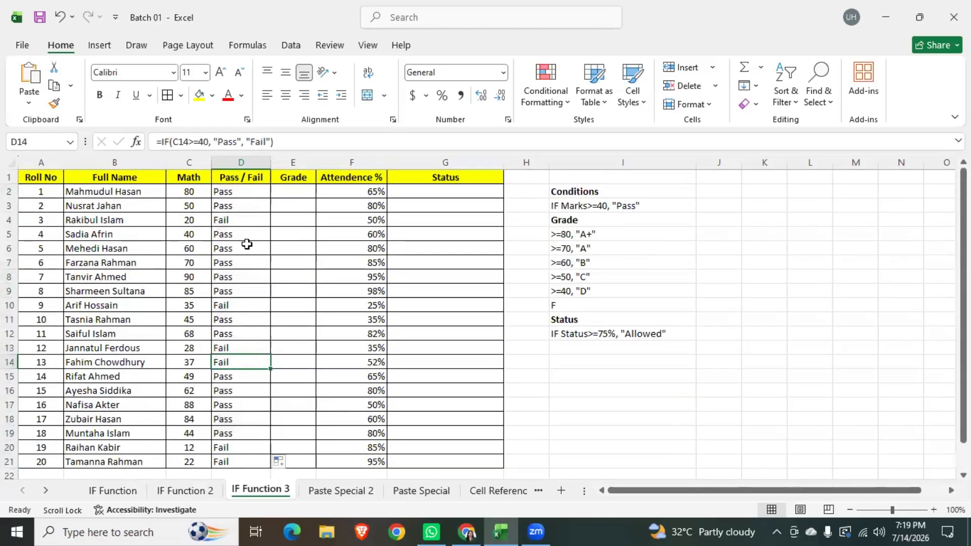
left_click(187, 191)
left_click(191, 206)
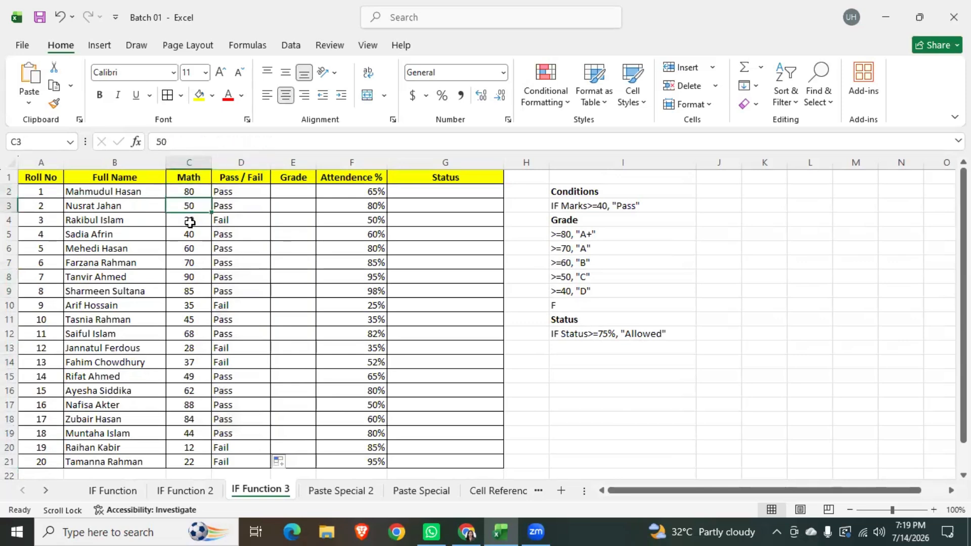
left_click(190, 222)
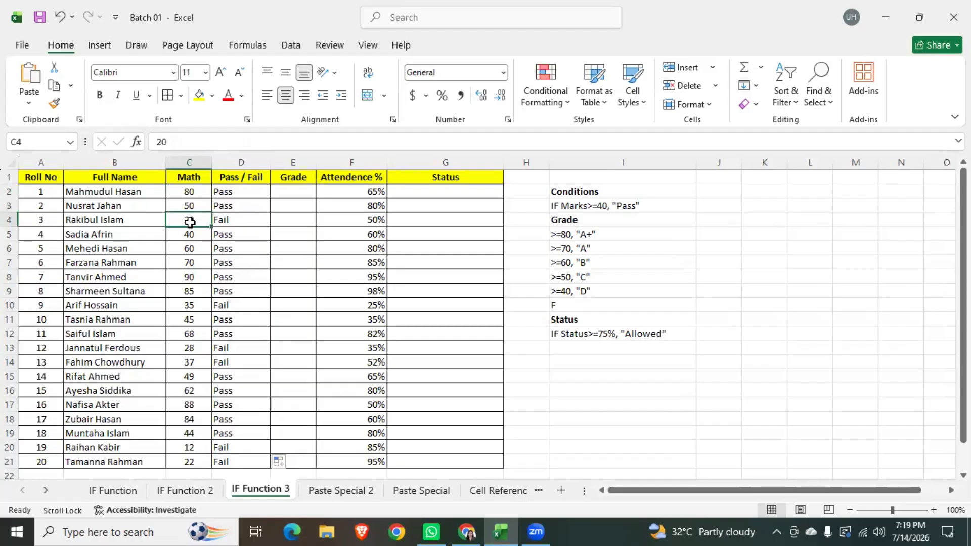
Step: Examine the Grade conditions from A+ to D in I5:I9 one by one for the formula needed in E2
left_click(299, 197)
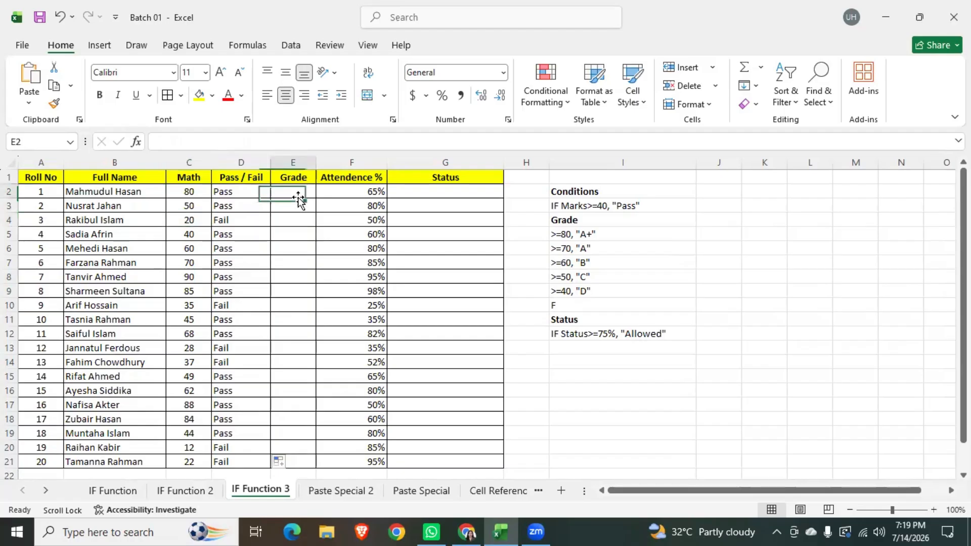
left_click(589, 238)
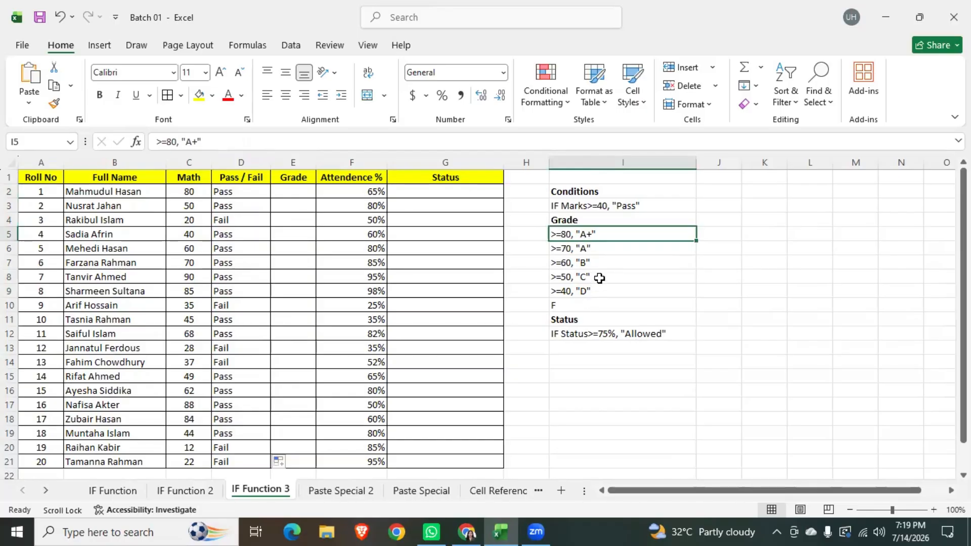
left_click(298, 193)
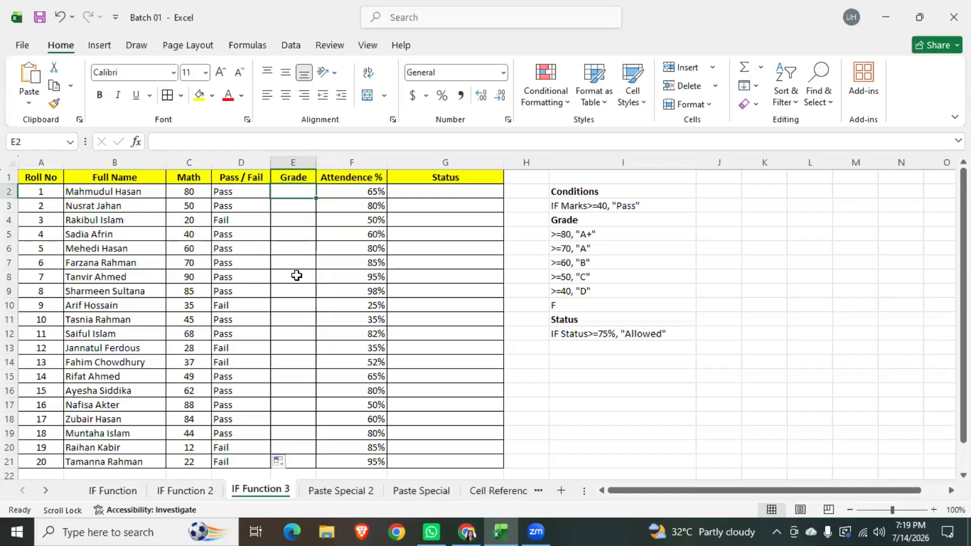
left_click(611, 234)
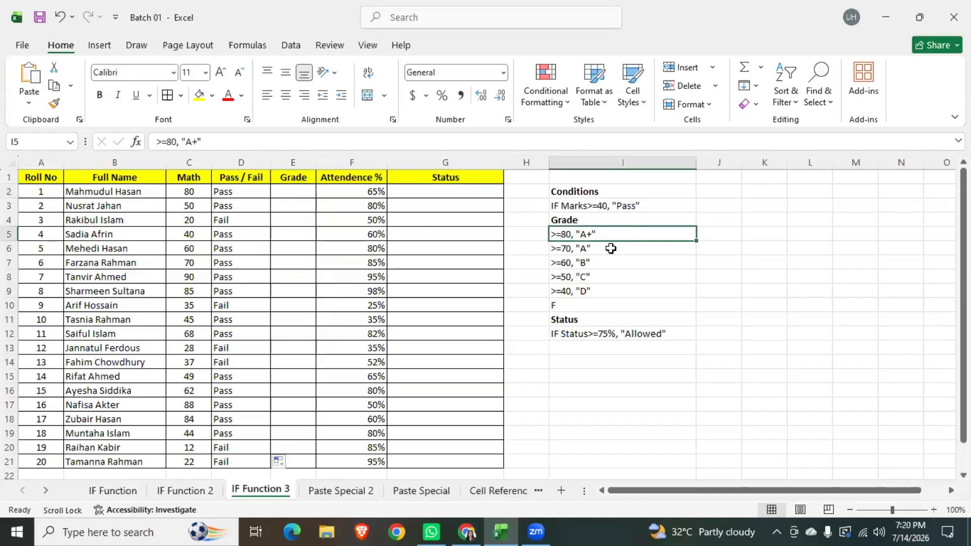
left_click(605, 251)
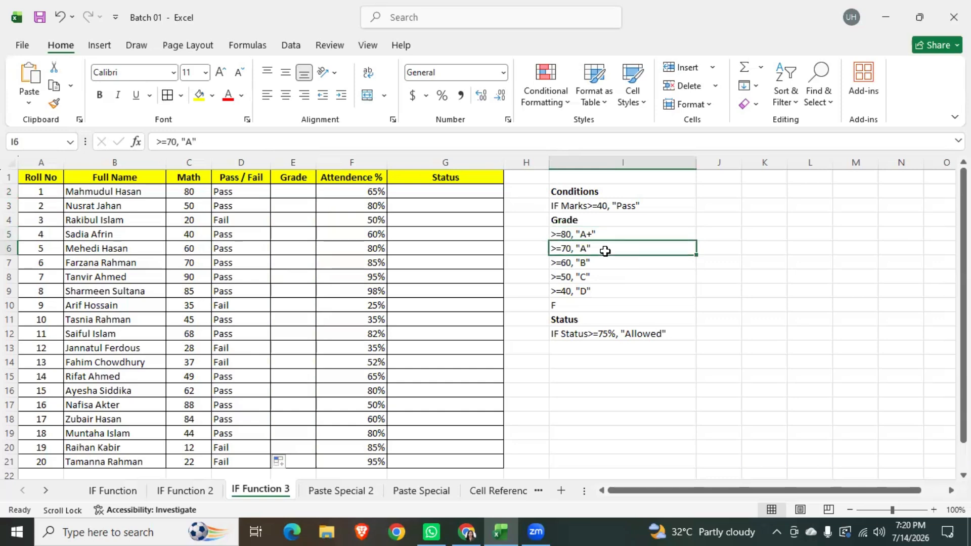
left_click(597, 267)
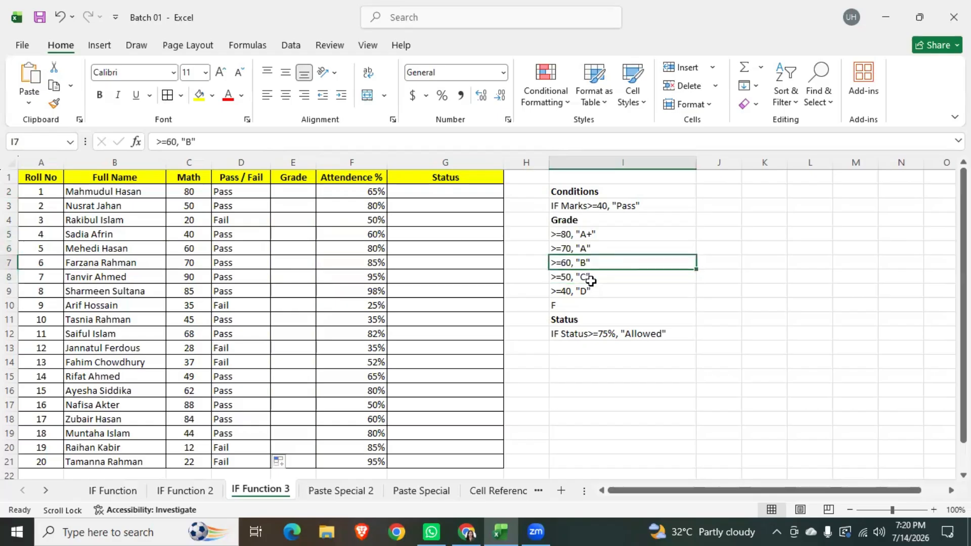
left_click(591, 280)
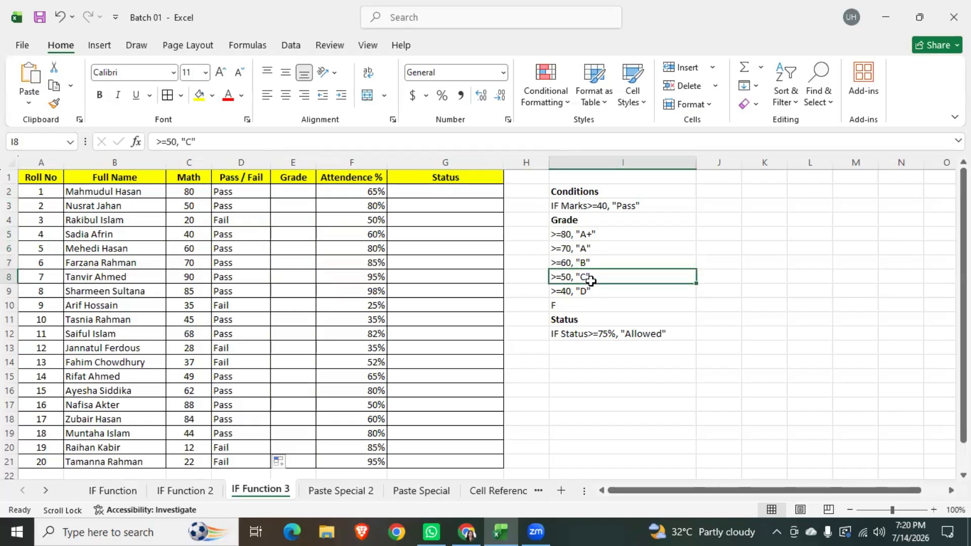
left_click(585, 294)
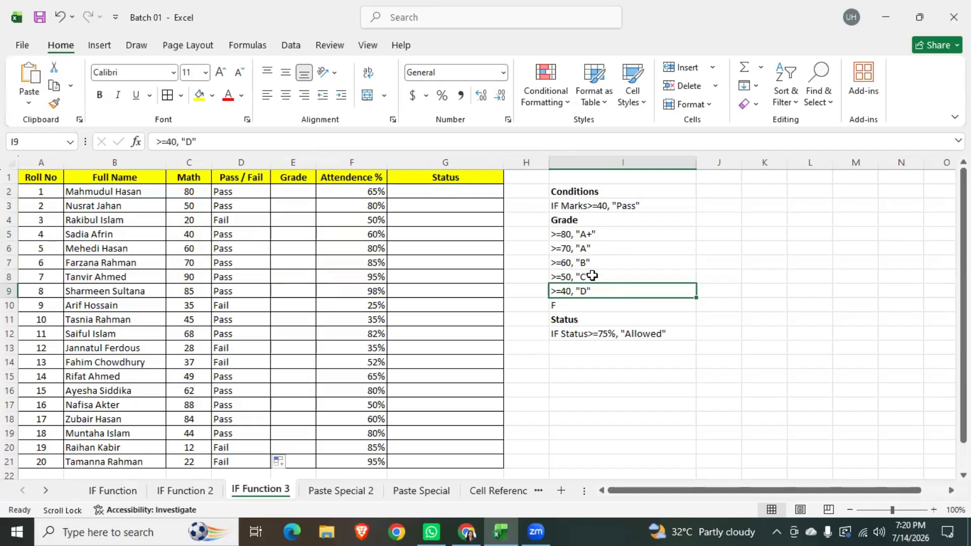
left_click(572, 233)
left_click(572, 255)
left_click(572, 265)
left_click(571, 278)
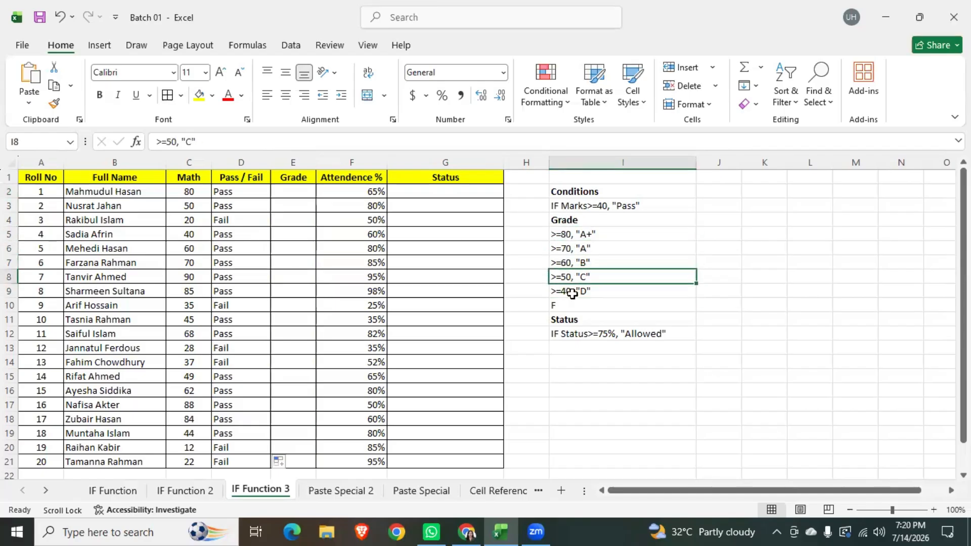
left_click(569, 292)
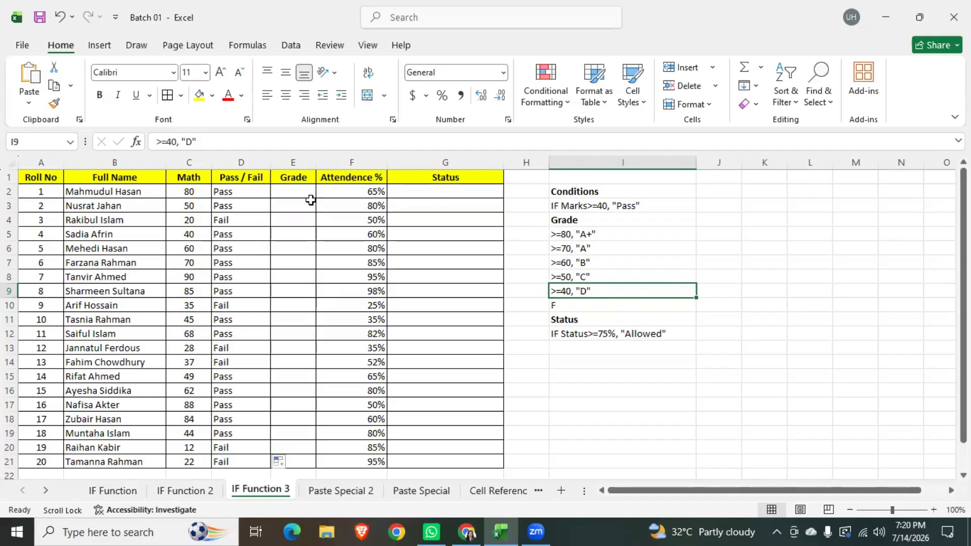
Step: Begin the Grade formula in E2 with =IF(C2>=80,"A+", leaving the value-if-false argument open
left_click(300, 197)
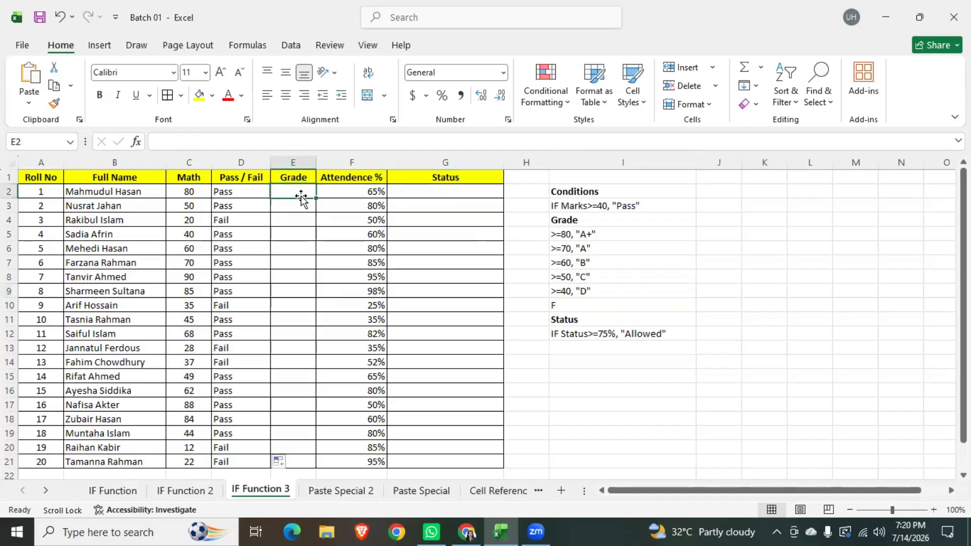
type("=")
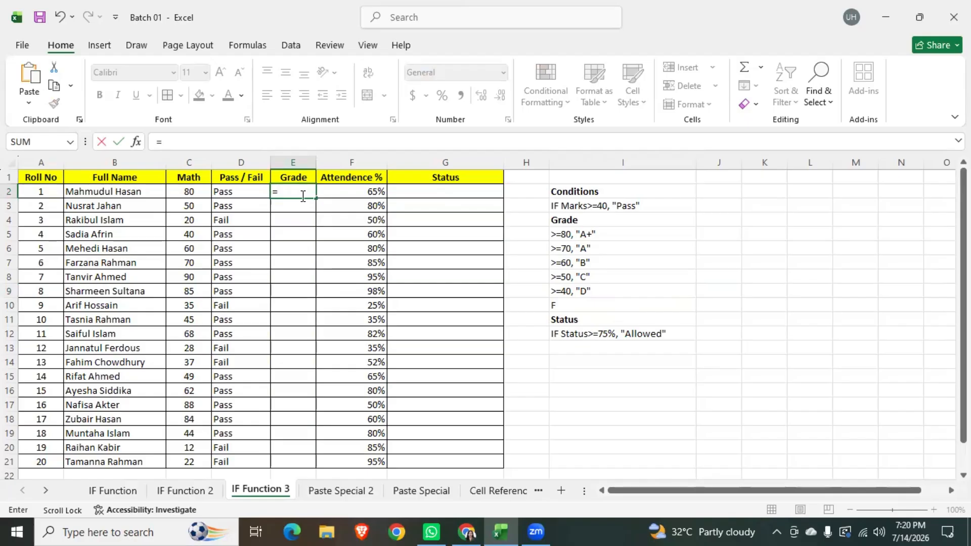
type("if")
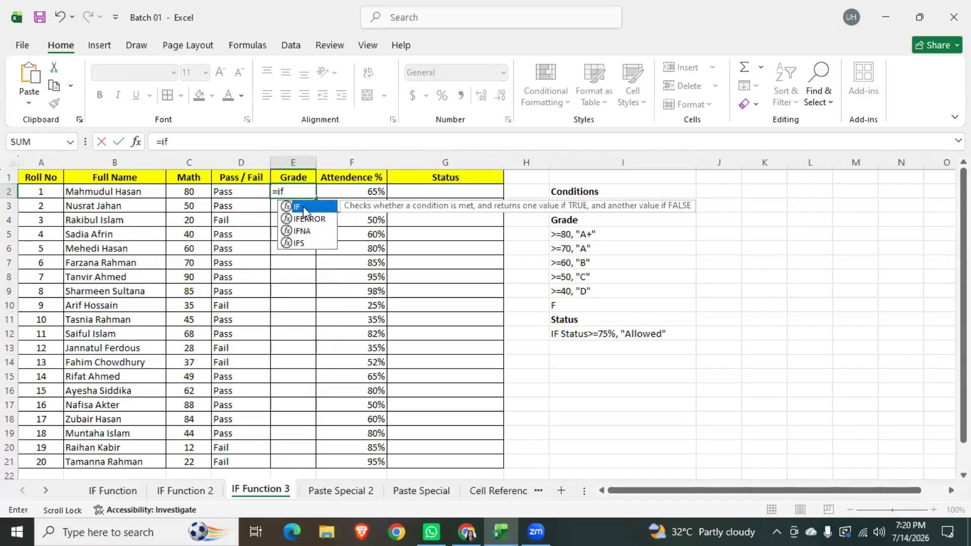
double_click(302, 206)
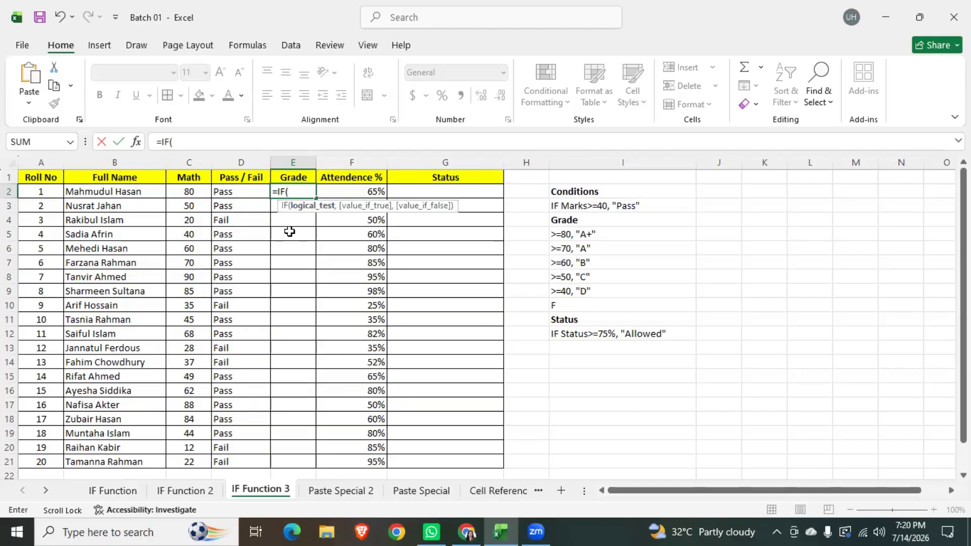
left_click(190, 194)
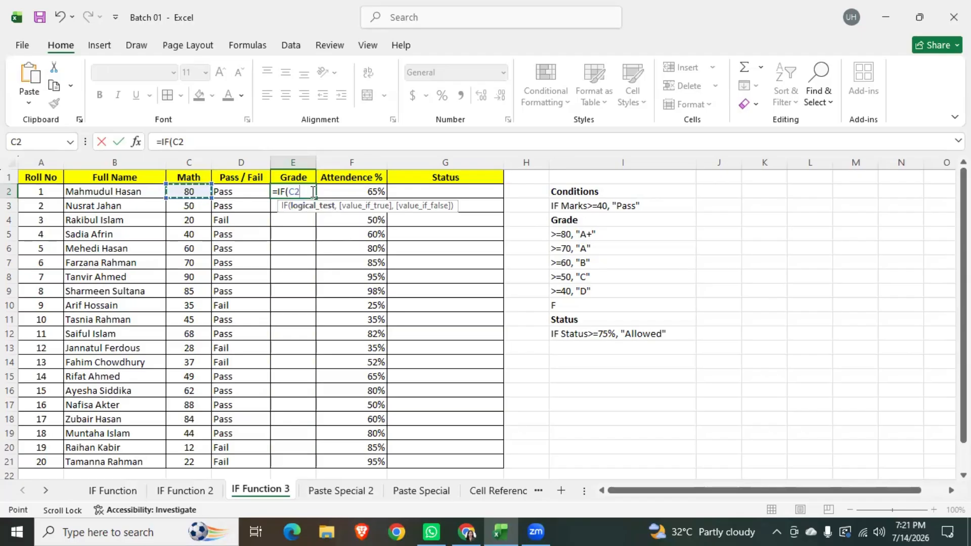
type(">")
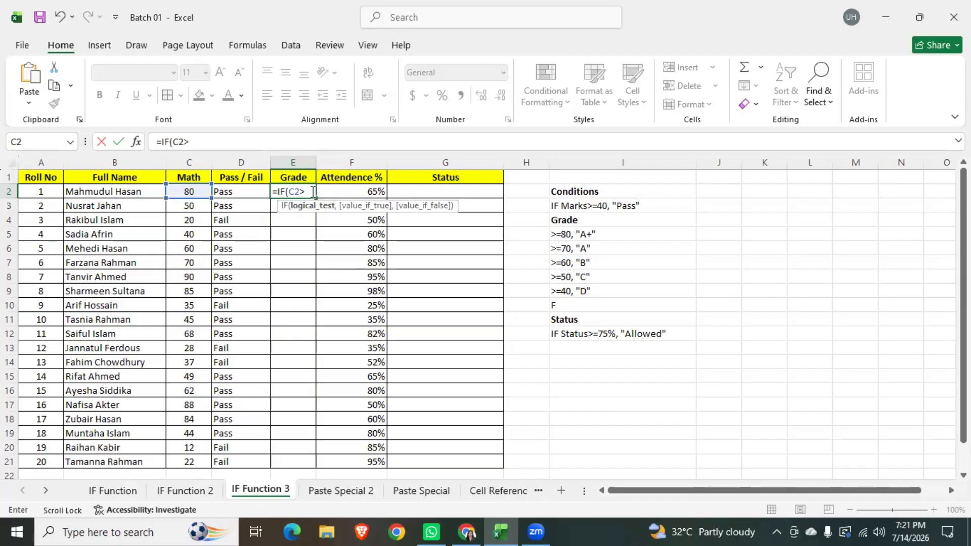
type("=80")
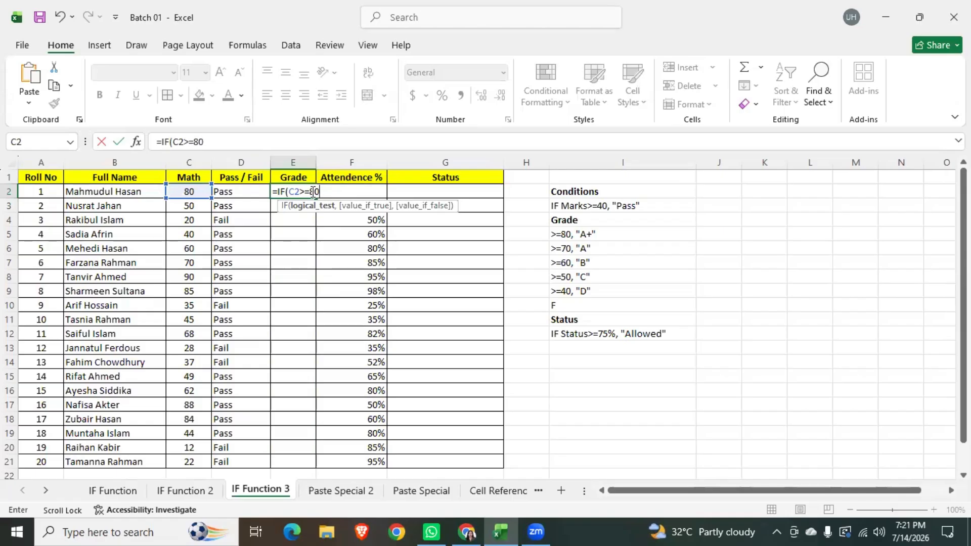
type(",")
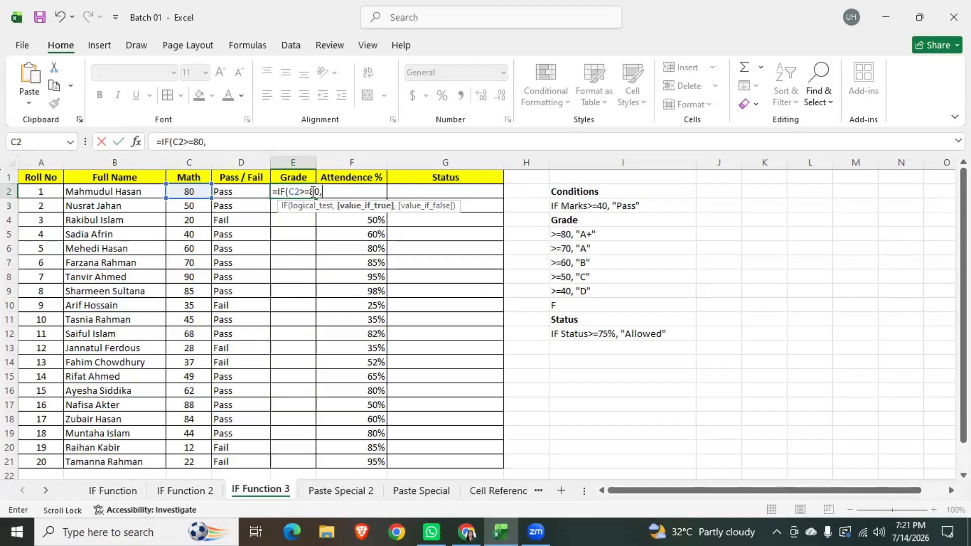
type("\"A+\"")
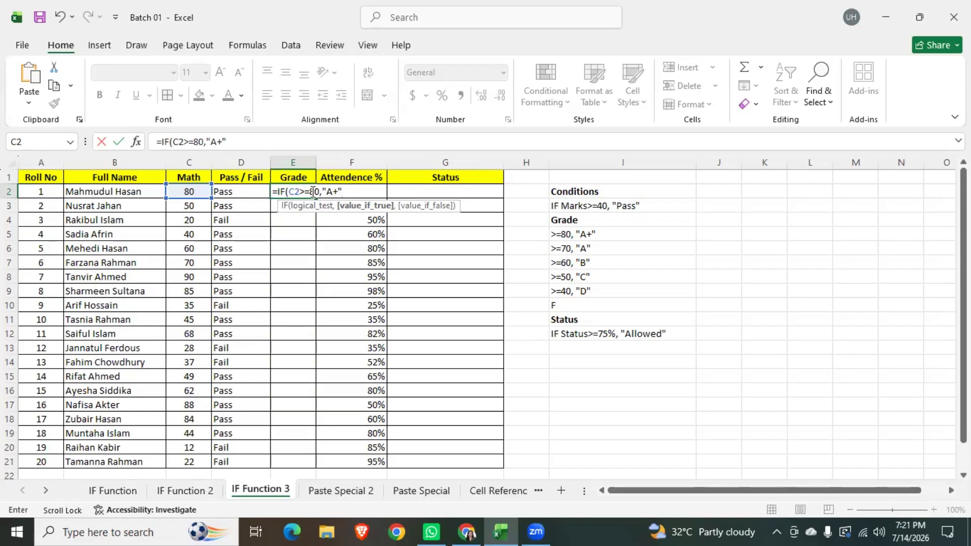
type(",")
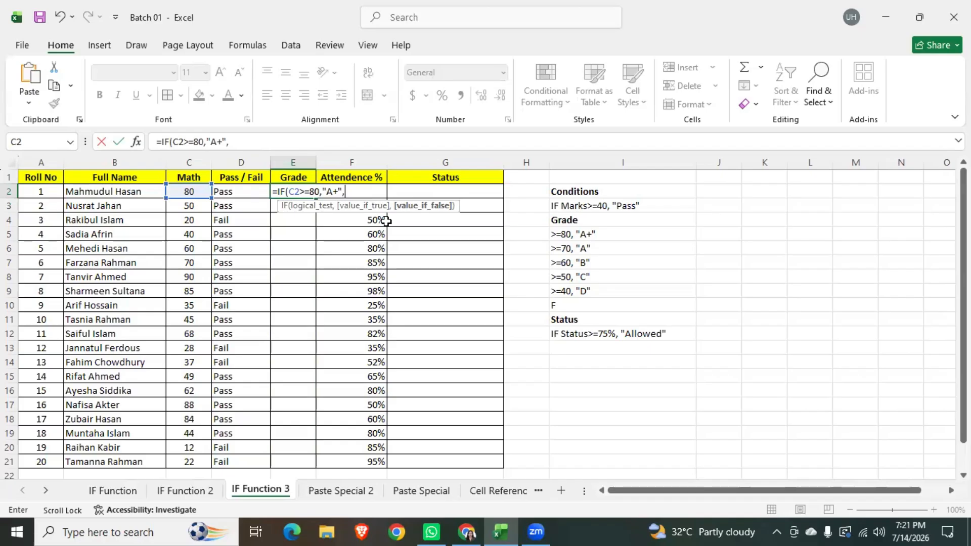
Step: Continue the Grade formula in E2 with the nested test IF(C2>=70,"A", leaving its value-if-false argument open
type("if")
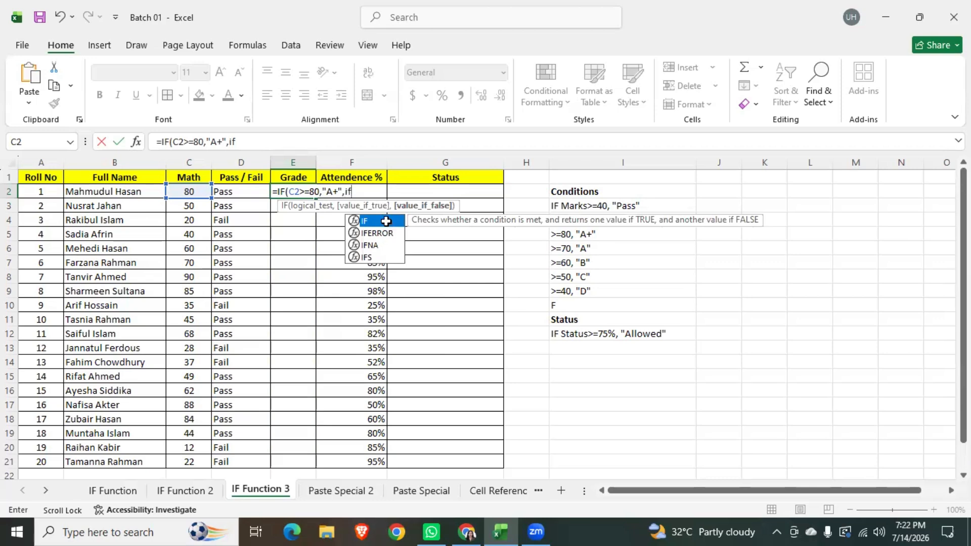
type("(")
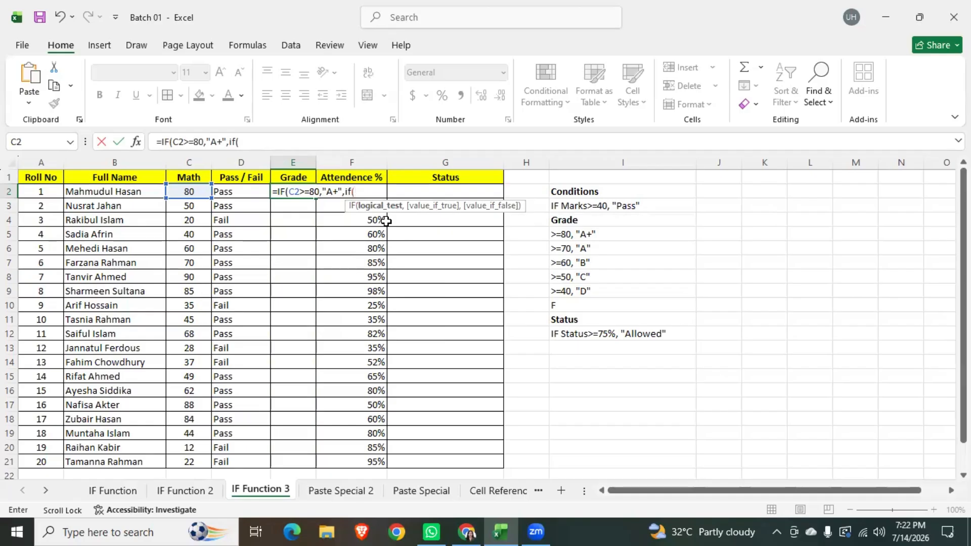
left_click(195, 192)
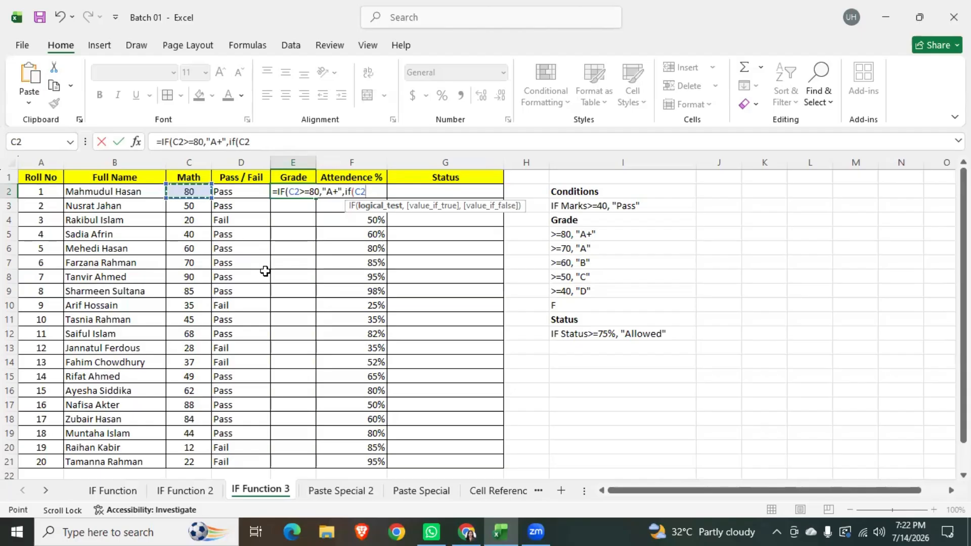
type(">=")
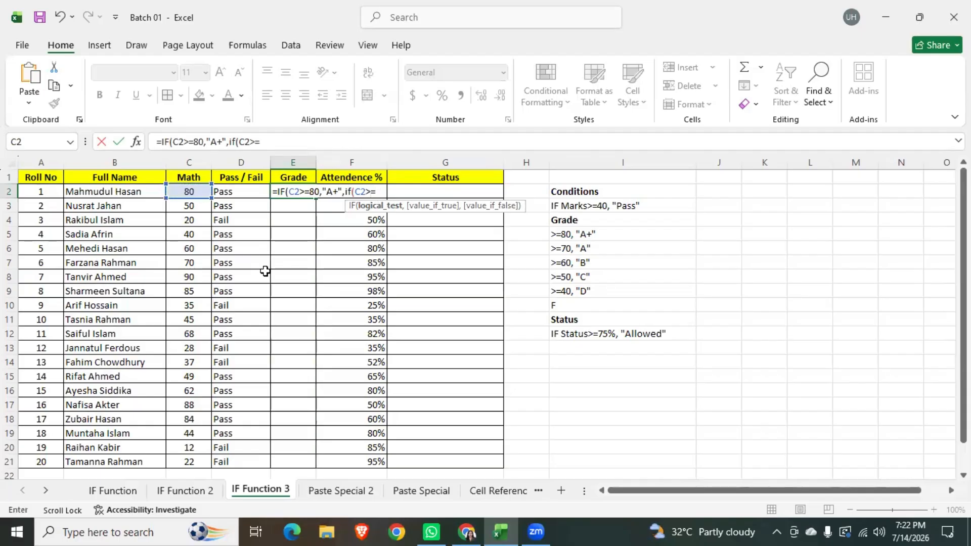
type("70")
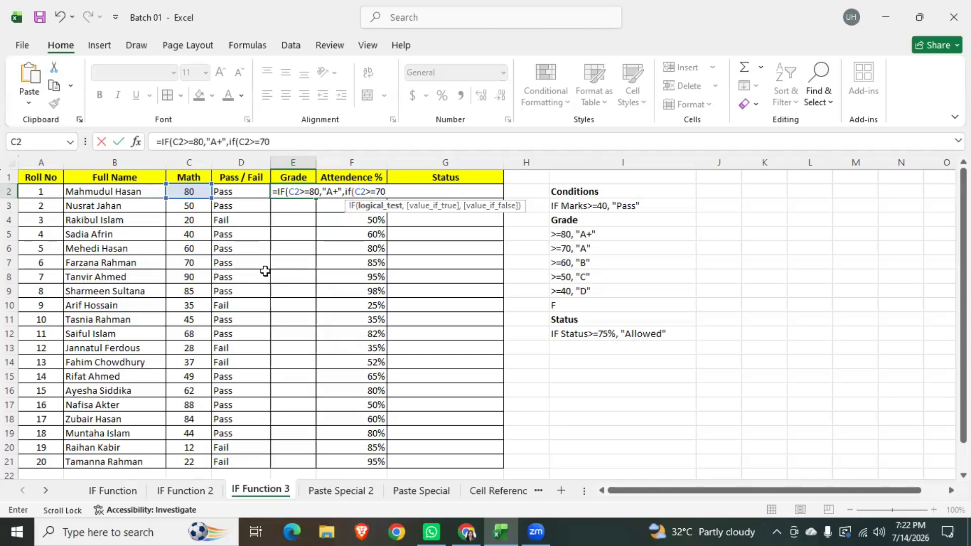
type(",")
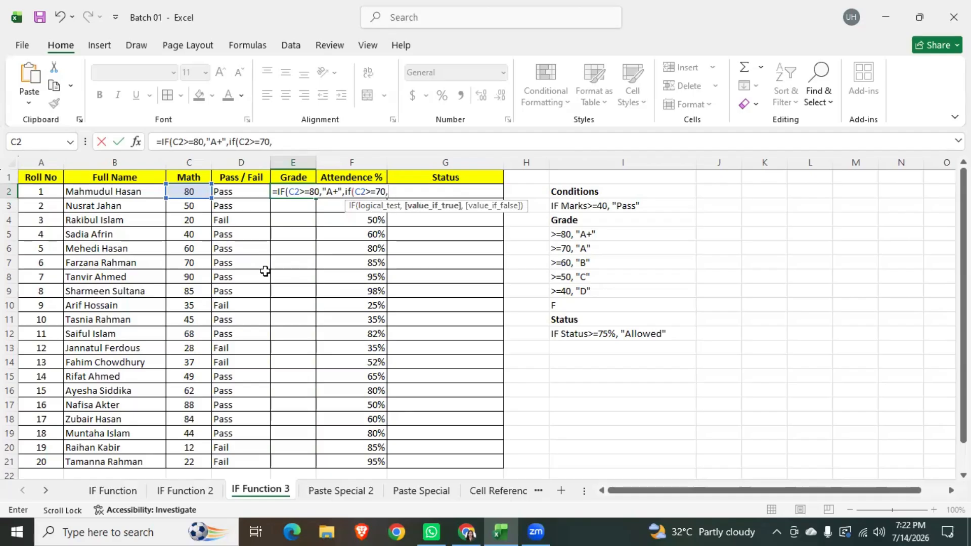
type("\"A\"")
type(",")
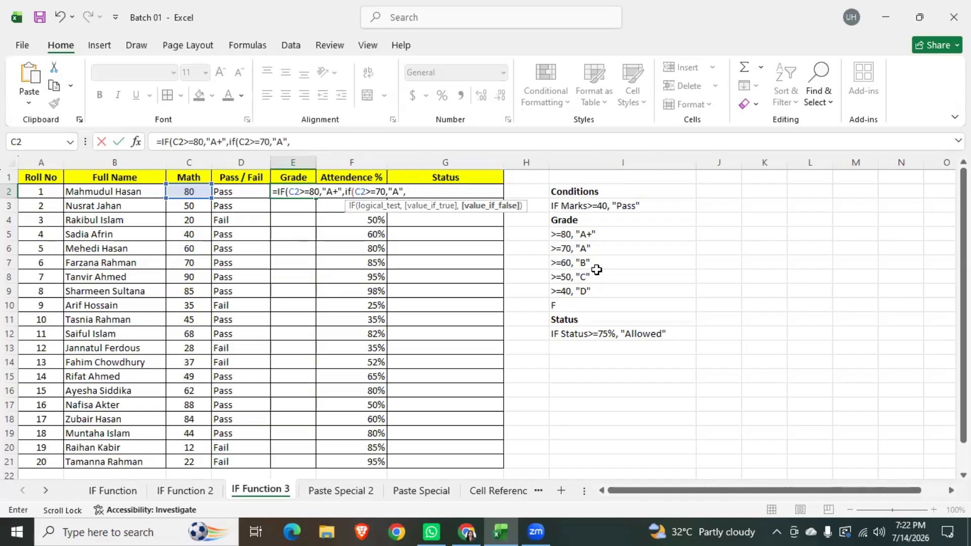
Step: Nest a third test in the E2 Grade formula, IF(C2>=60,"B", leaving its value-if-false argument open
type("if")
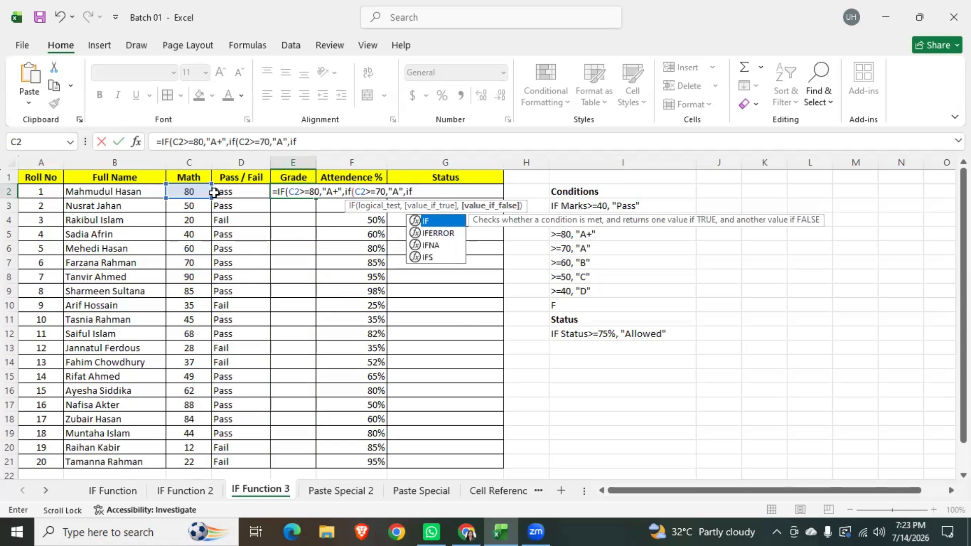
left_click(188, 192)
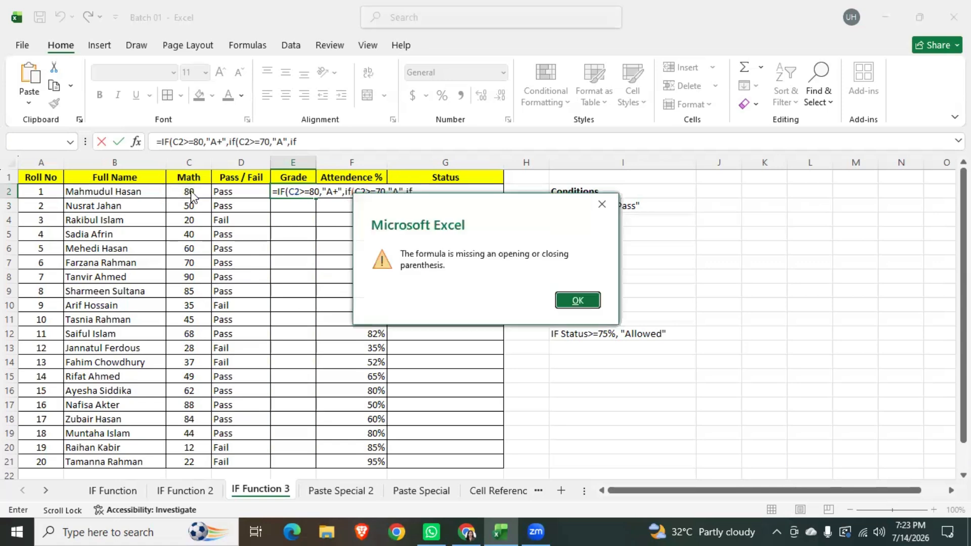
left_click(582, 303)
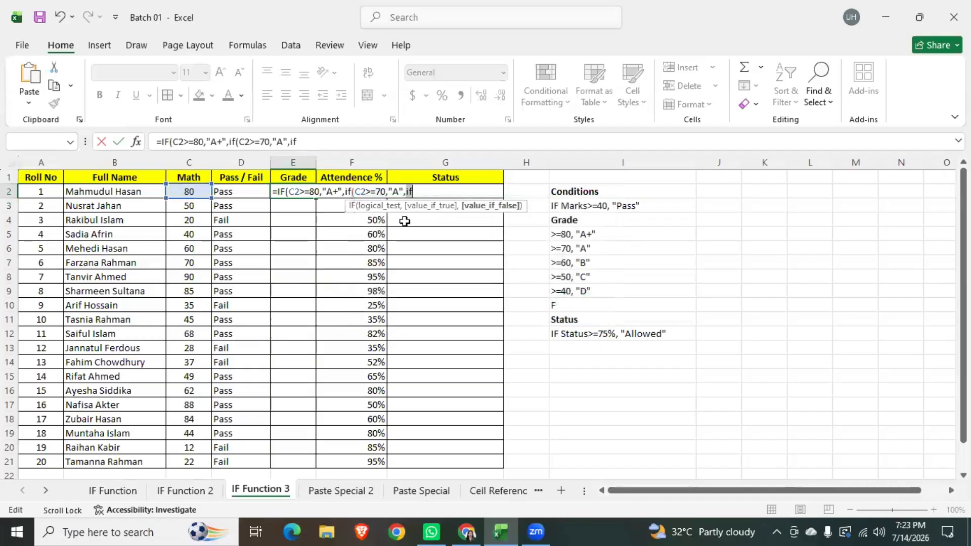
left_click(420, 190)
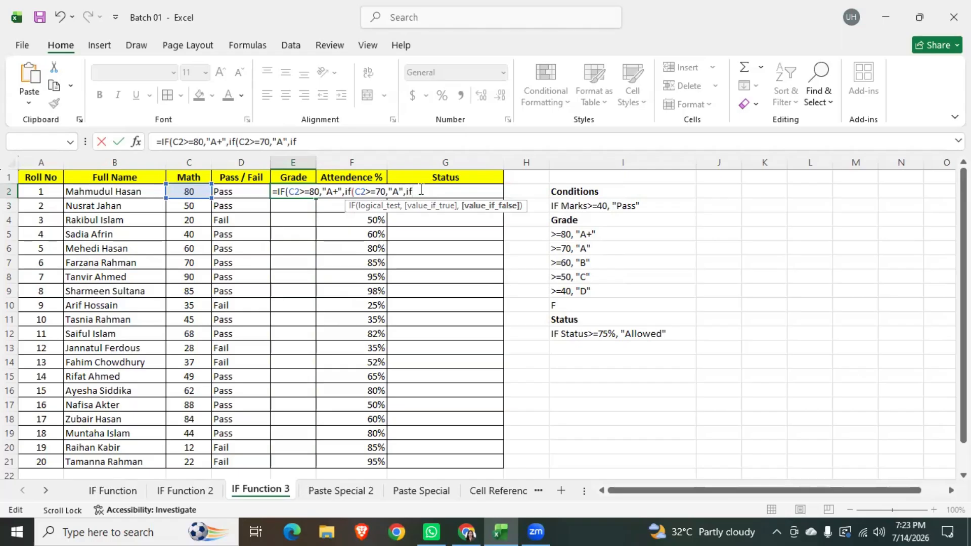
type("(")
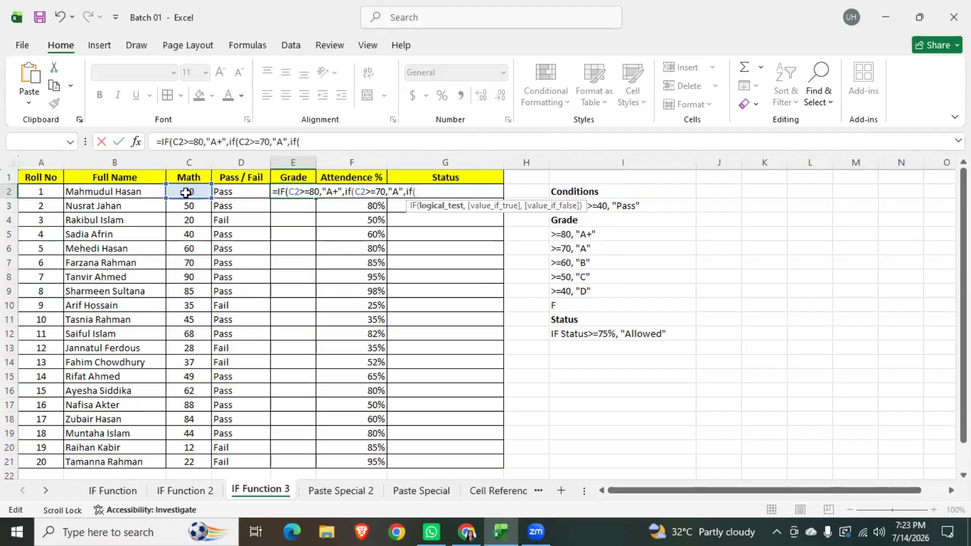
left_click(188, 193)
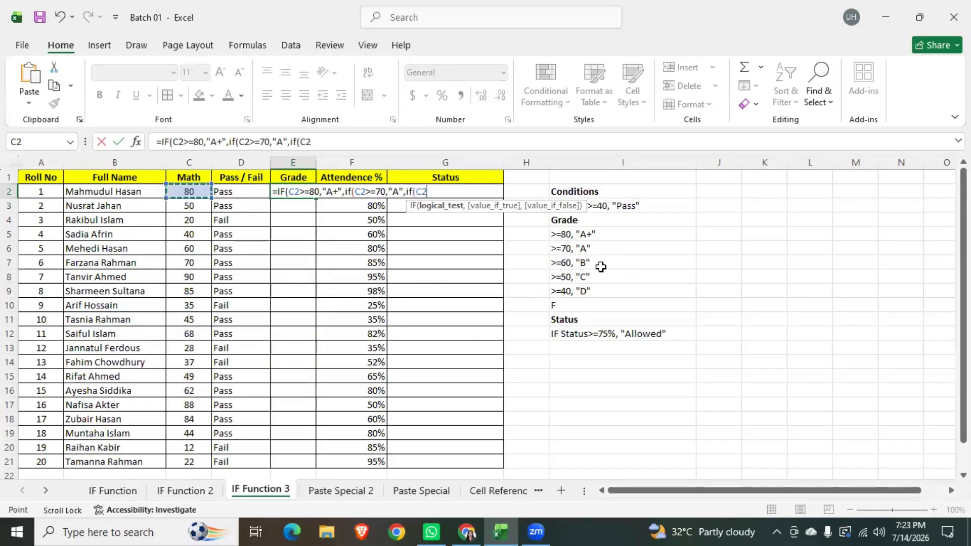
type(">=60")
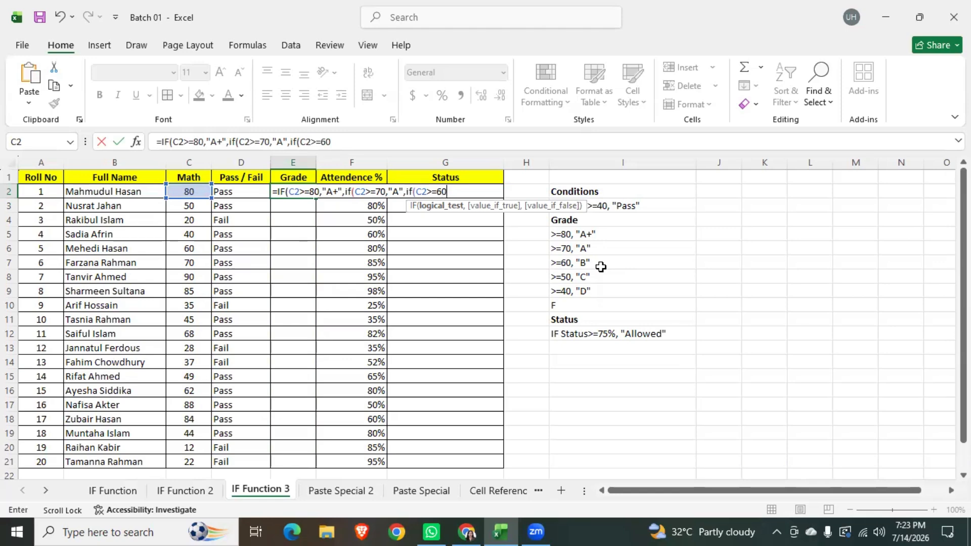
type(",")
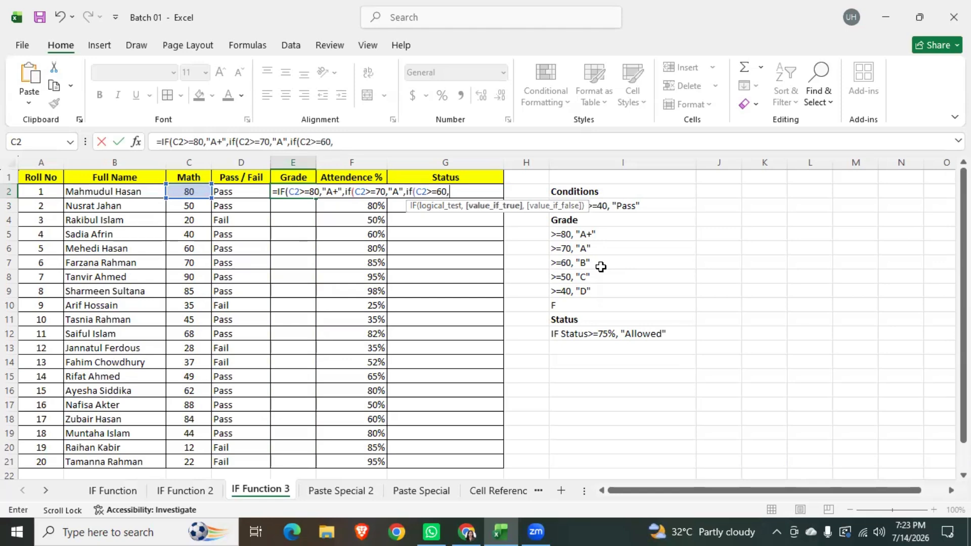
type("\"B\",")
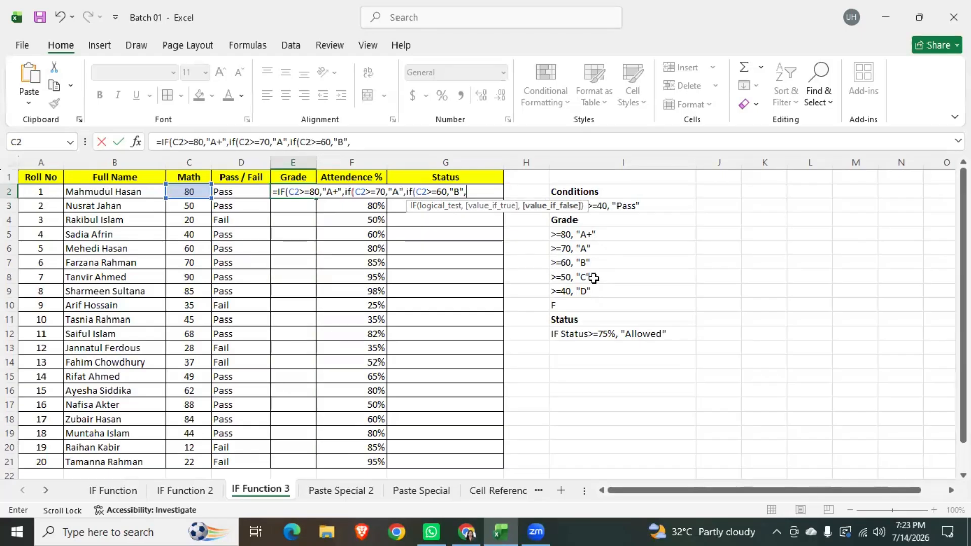
Step: Nest a fourth test in the E2 Grade formula, IF(C2>=50,"C", leaving its value-if-false argument open
type("if")
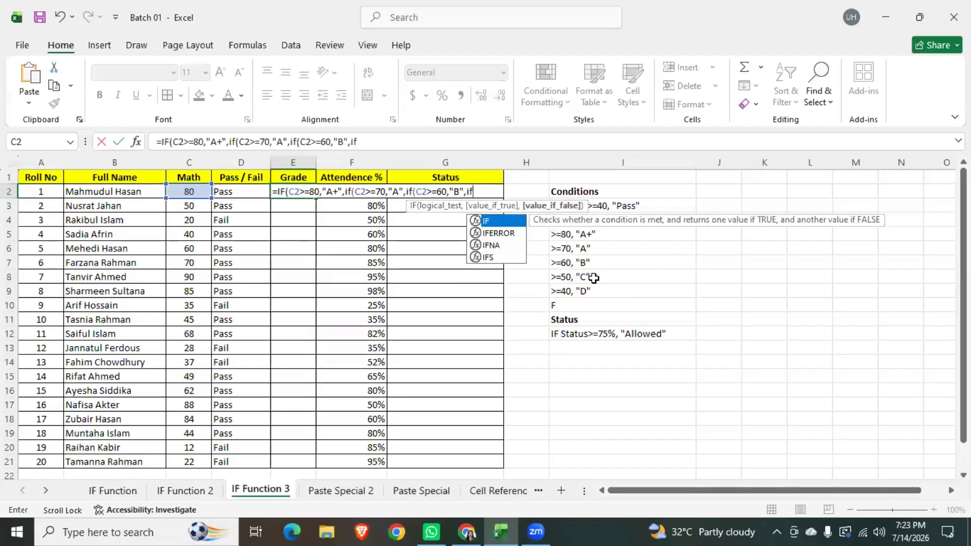
type("(")
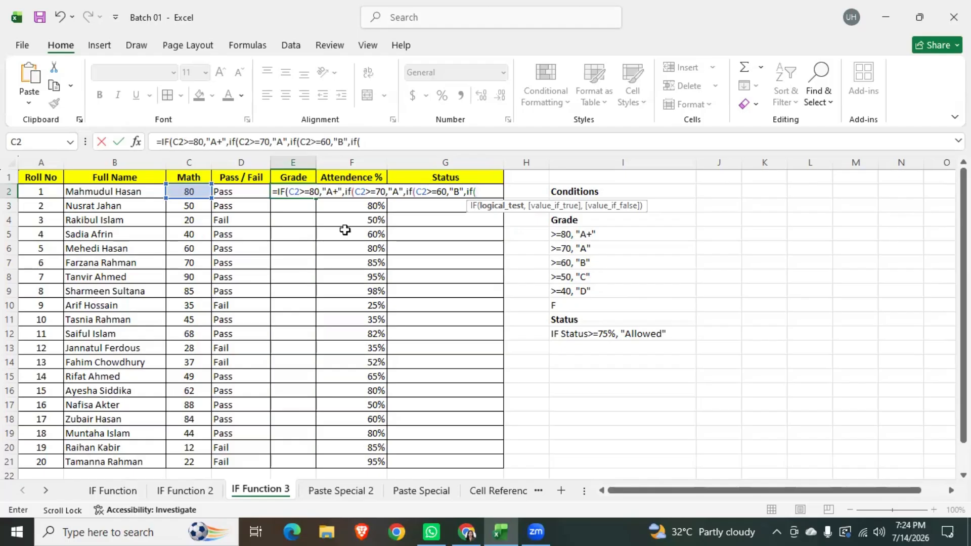
left_click(195, 192)
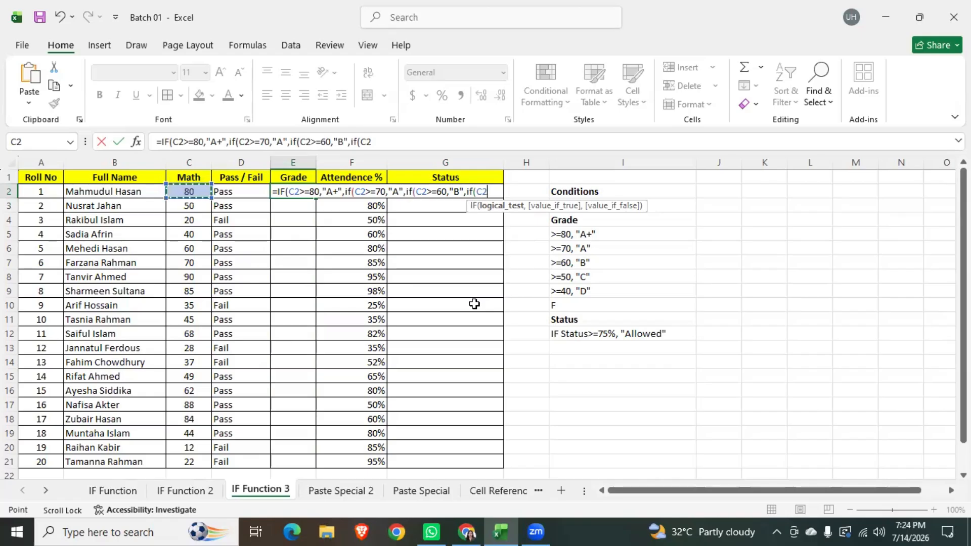
type(">+")
key("BackSpace")
type("=")
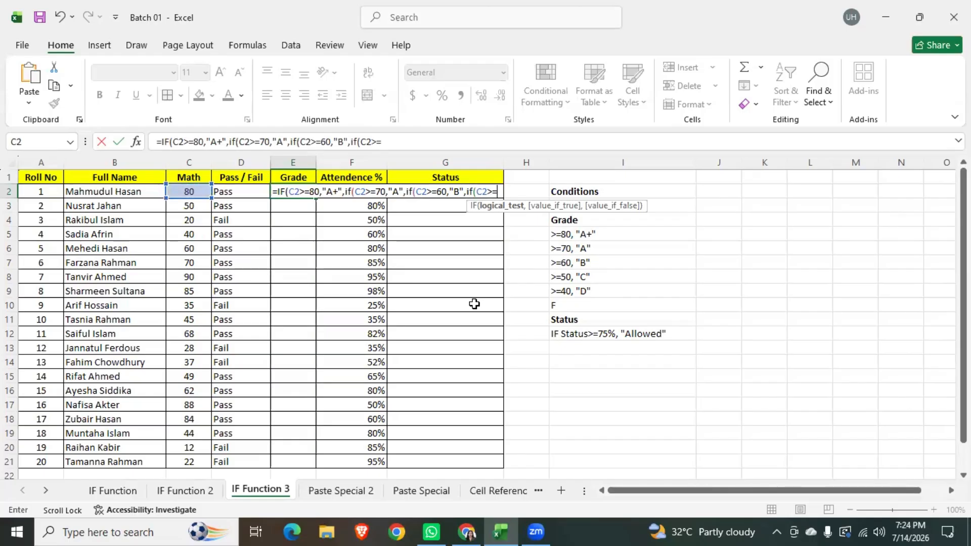
type("50")
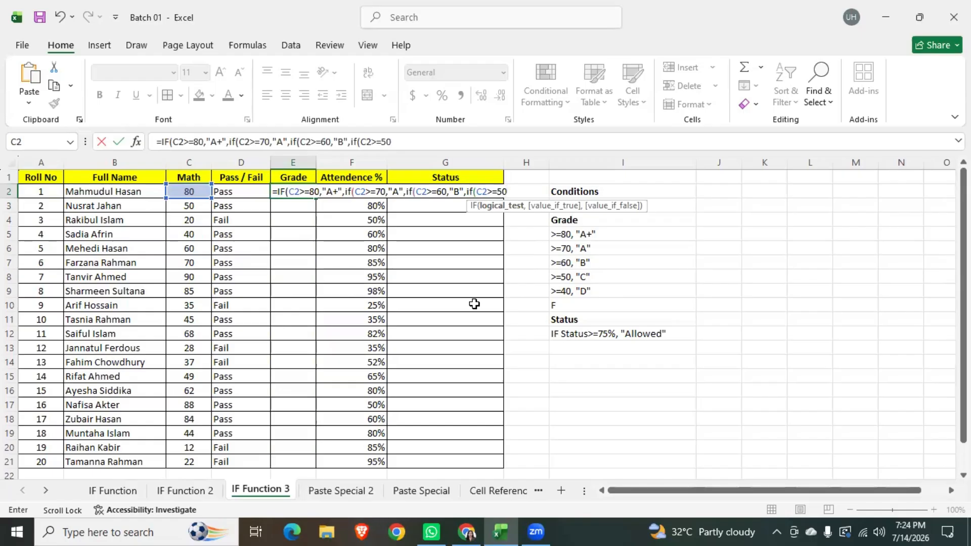
type(",\"C")
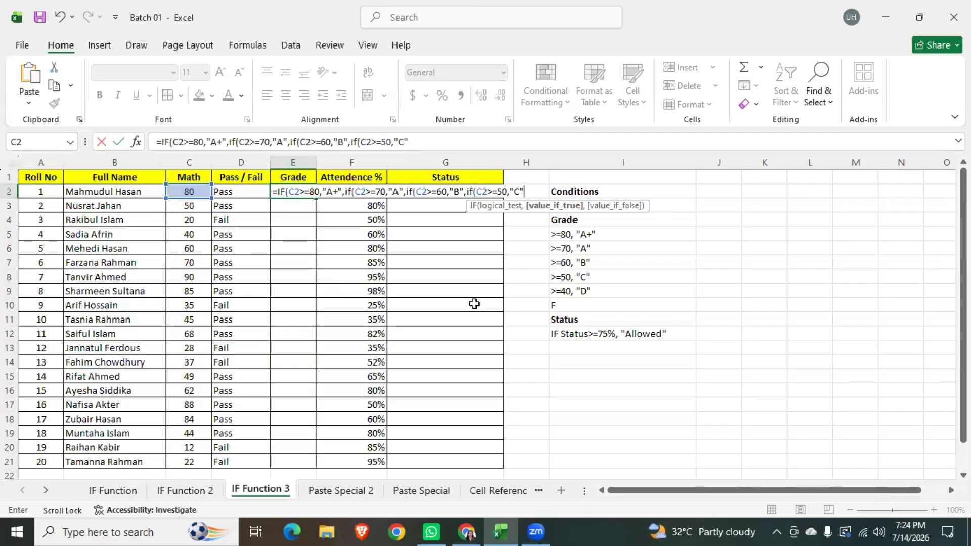
type(",")
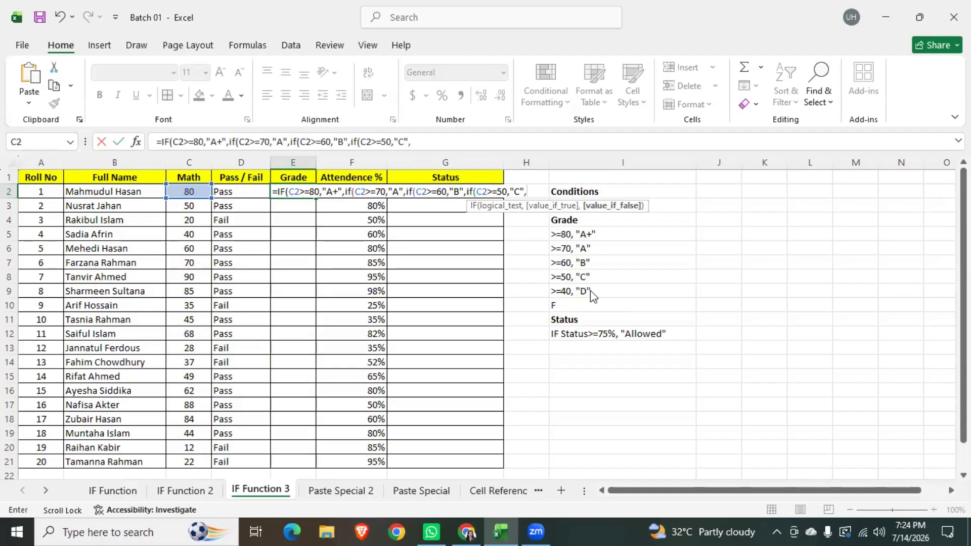
Step: Nest the final test IF(C2>=40,"D","F" in E2, close the formula with five parentheses and enter it
type("if")
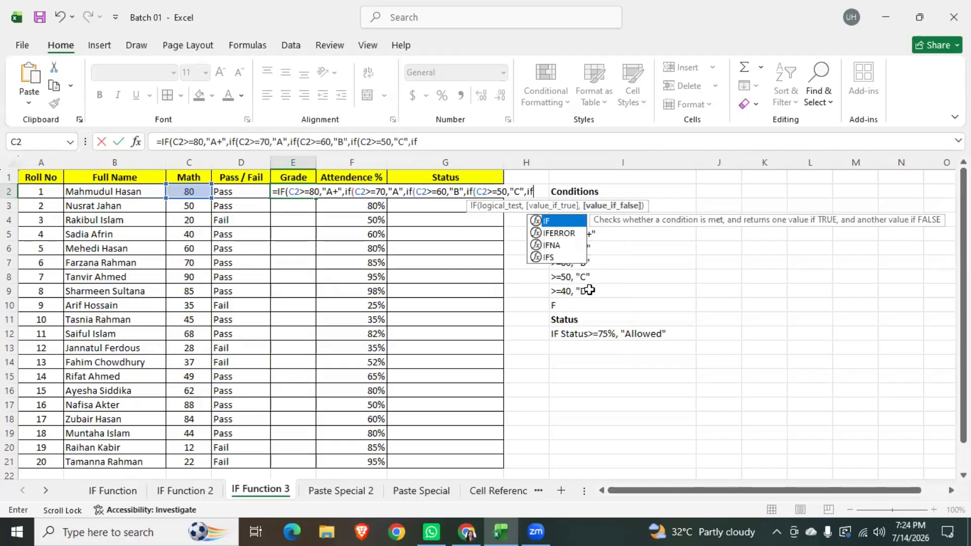
type("(")
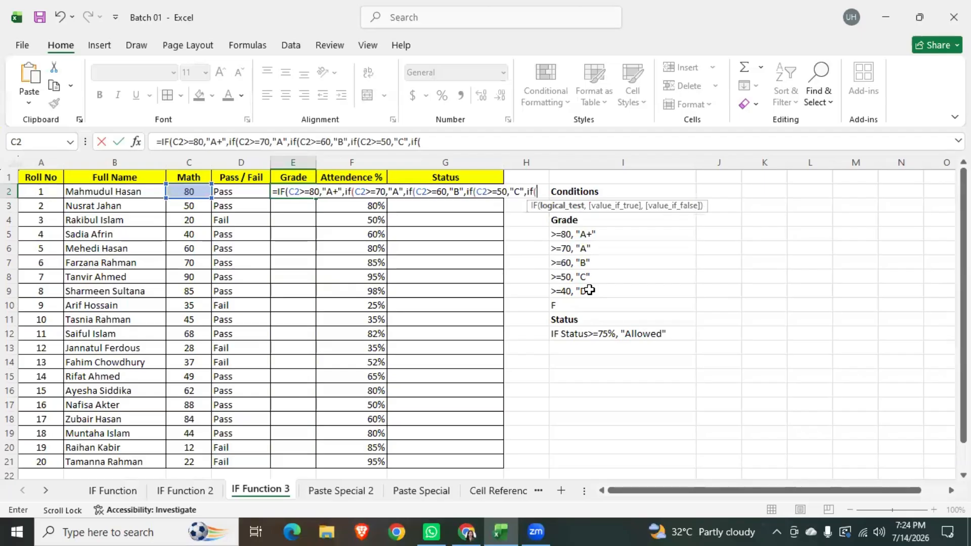
left_click(187, 191)
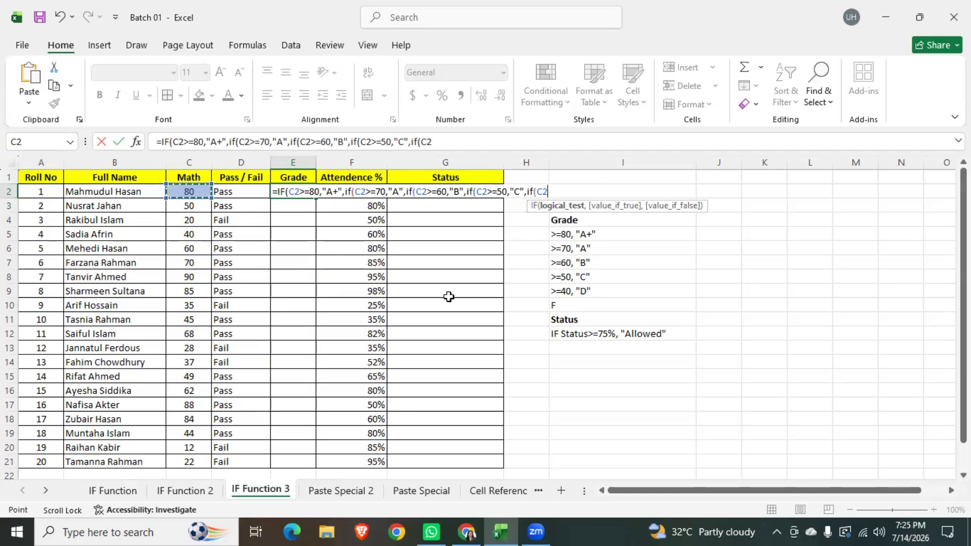
type(">=")
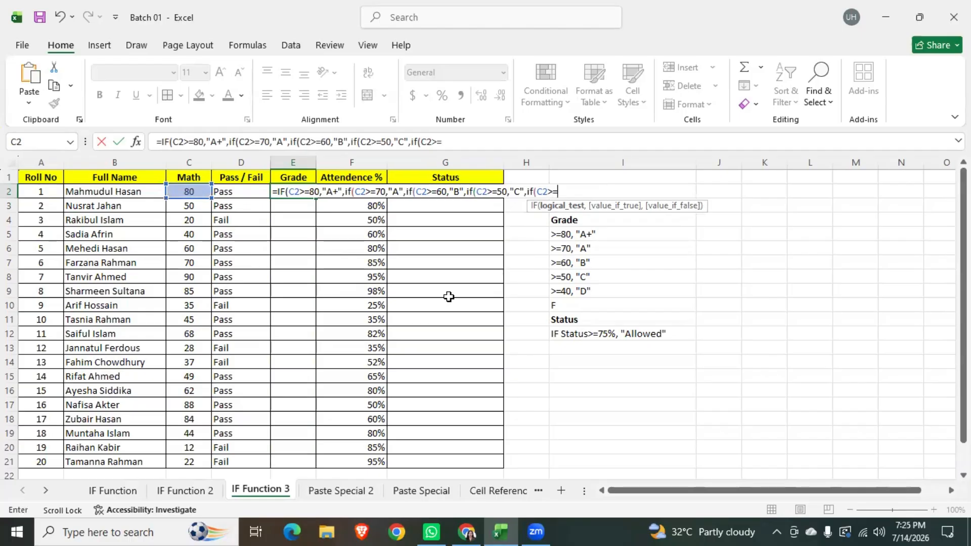
type("40,")
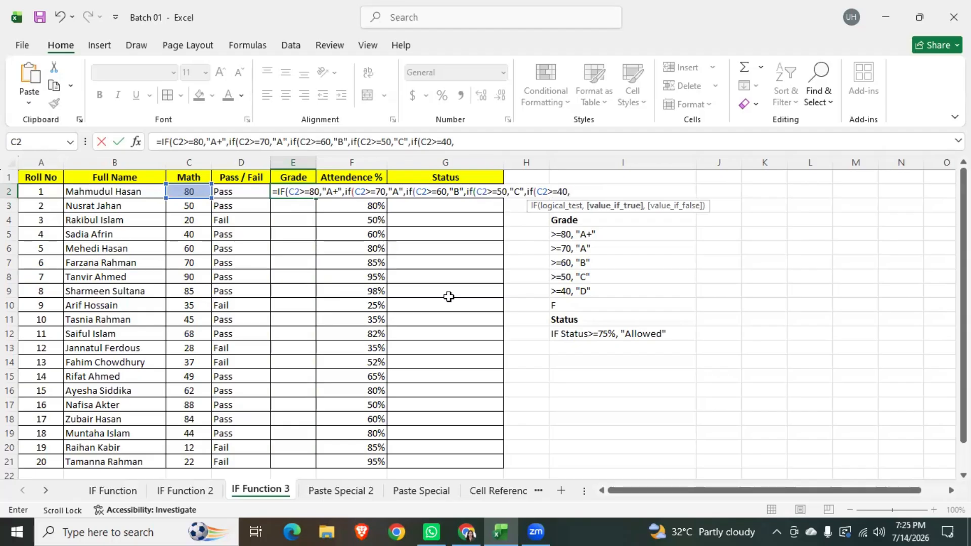
type("\"D\"")
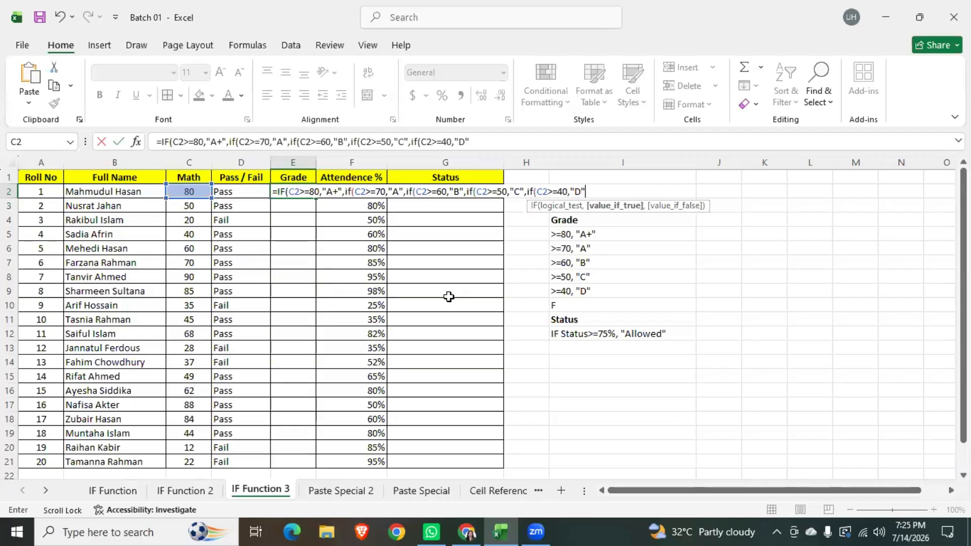
type(",")
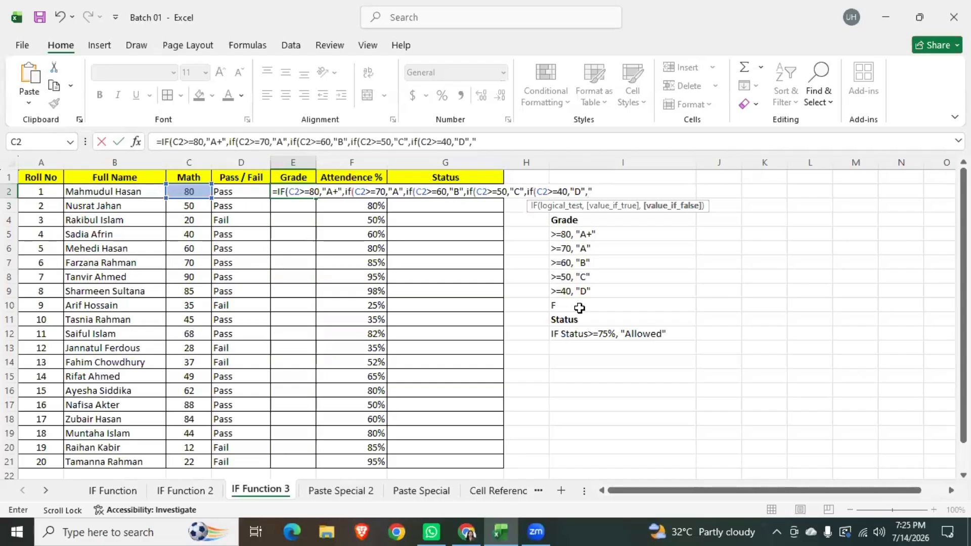
type("F\"")
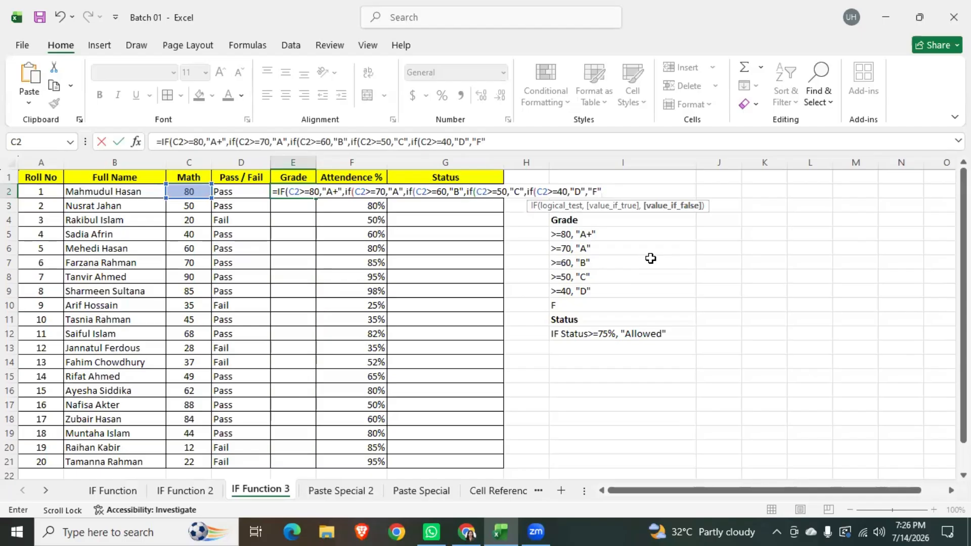
type(")))")
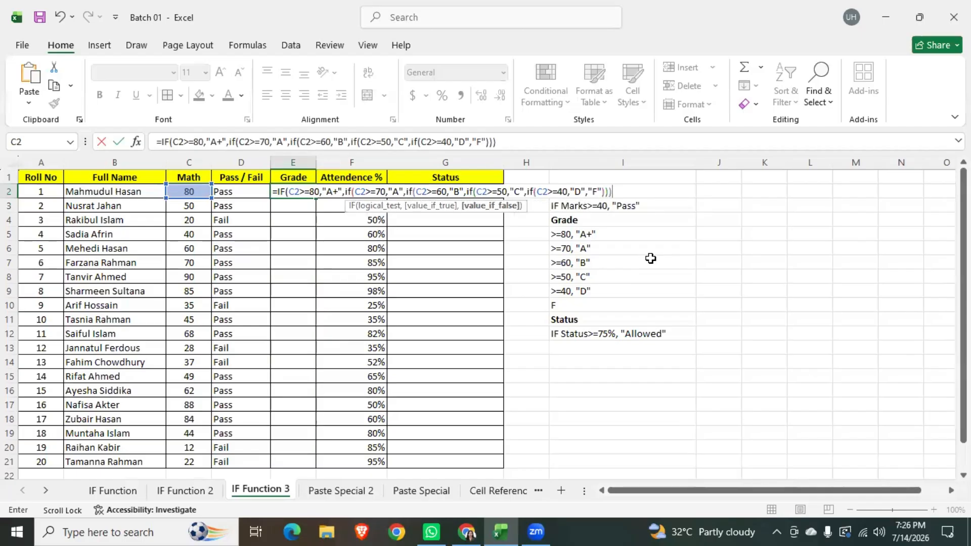
type("))")
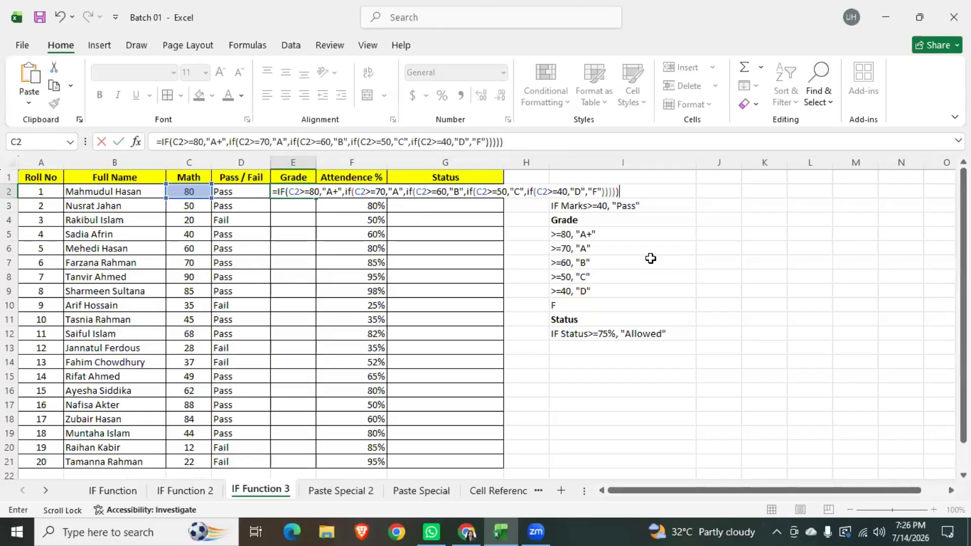
key("Return")
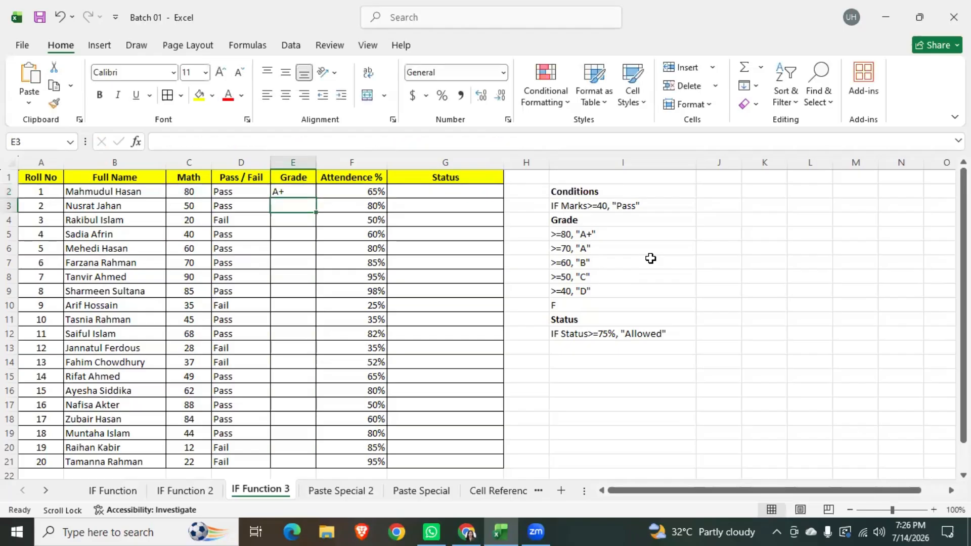
Step: Center-align the Grade column and fill the E2 grade formula down through row 21
left_click(291, 164)
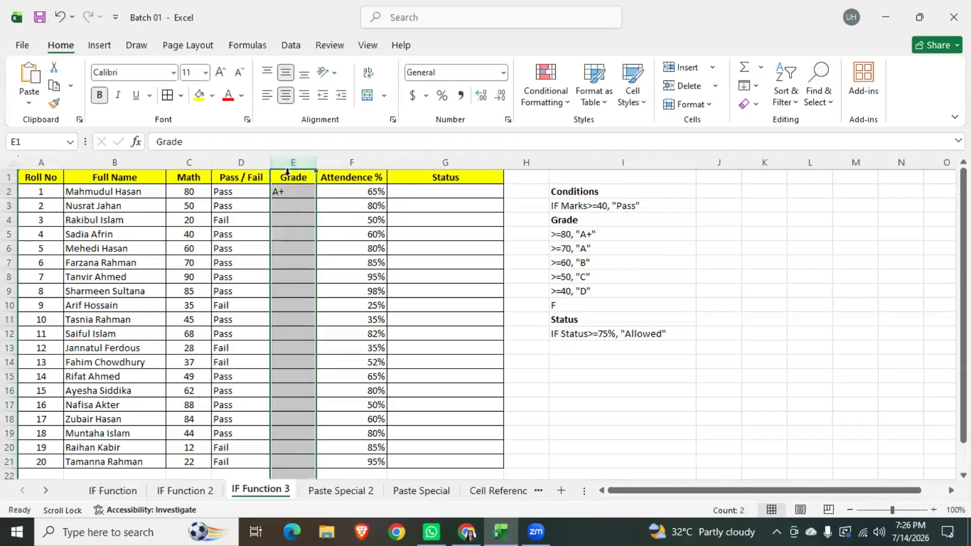
left_click(285, 95)
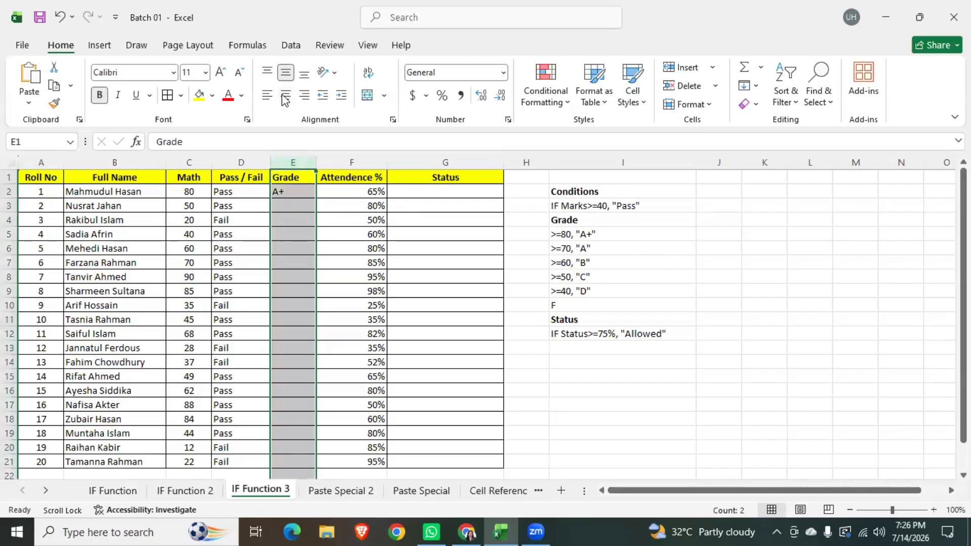
left_click(285, 95)
left_click(307, 192)
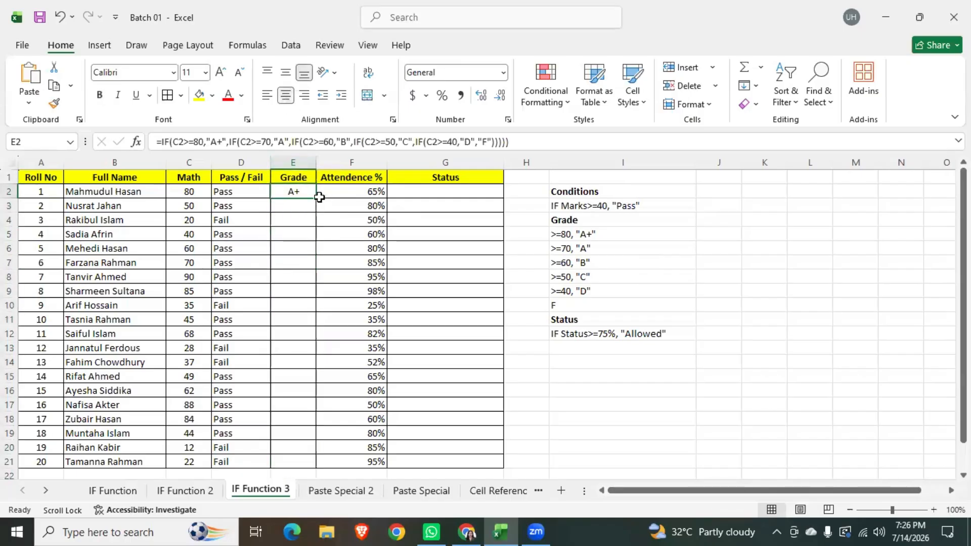
double_click(315, 198)
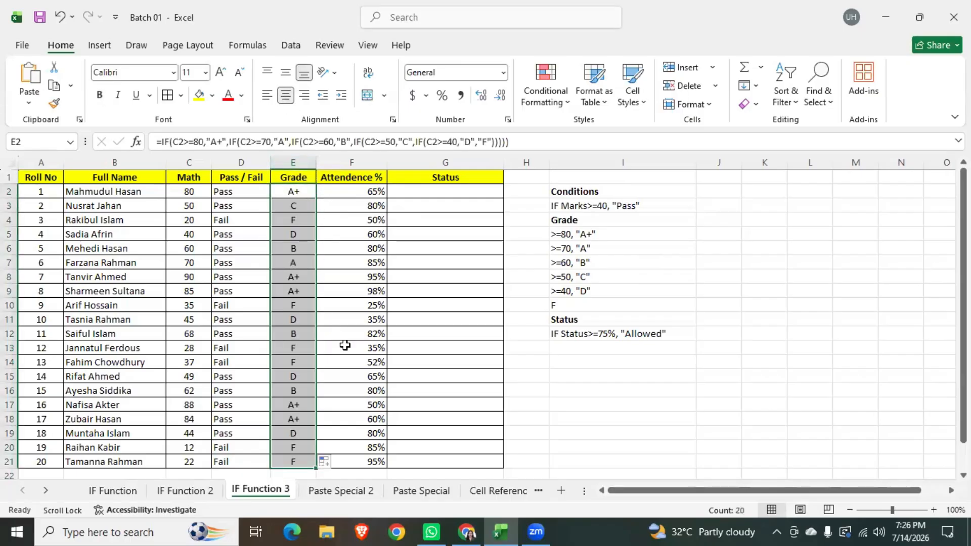
Step: Examine the filled Grade formulas in several rows and compare them with the Math marks and the grade conditions
left_click(318, 220)
left_click(308, 220)
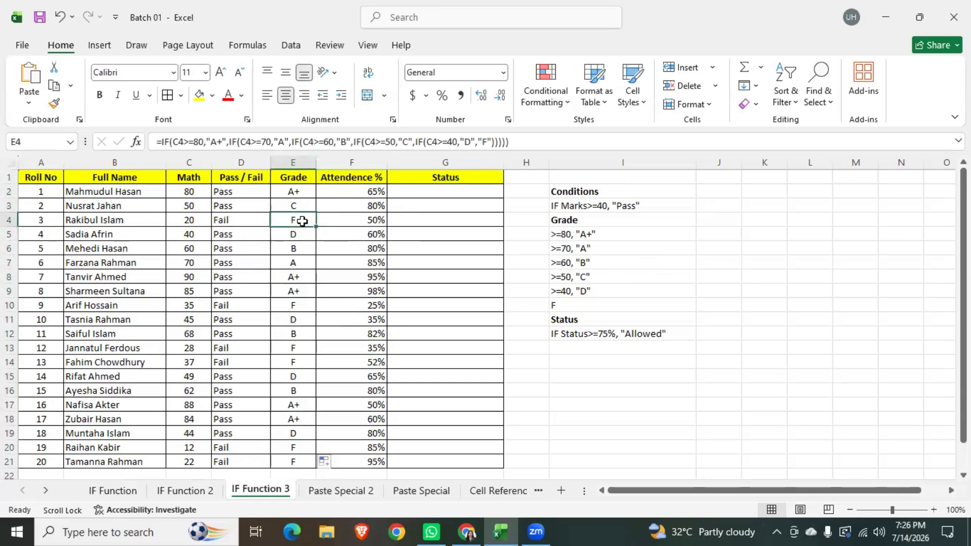
left_click(297, 206)
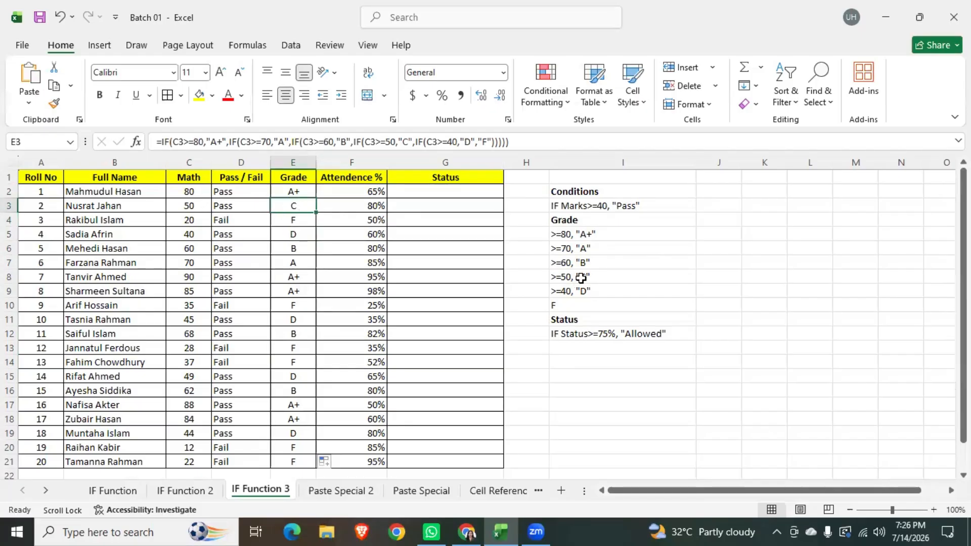
left_click(295, 277)
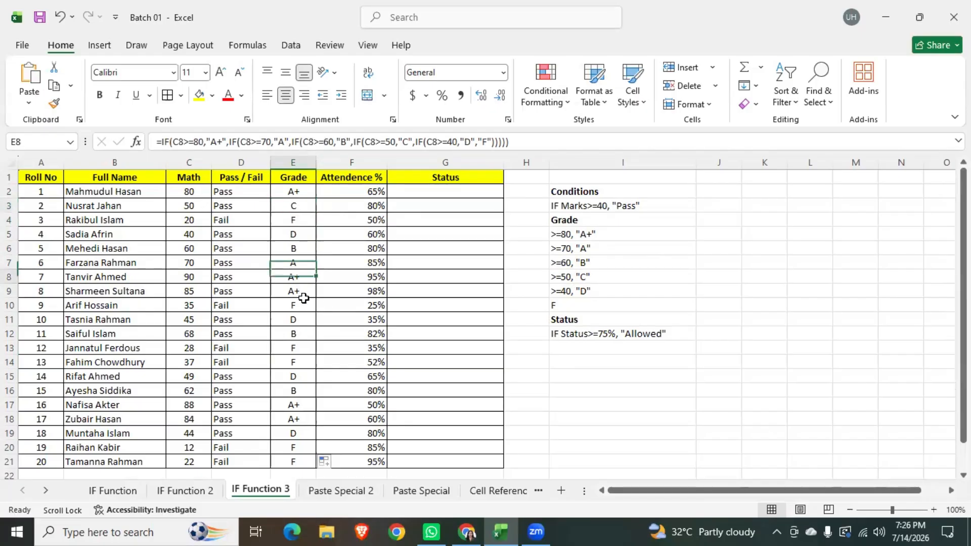
left_click(296, 247)
left_click(301, 236)
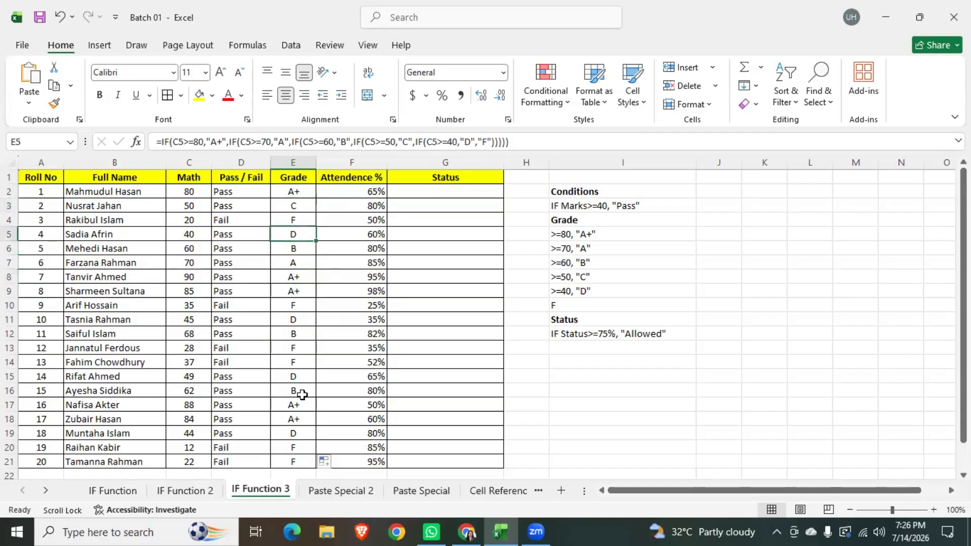
left_click(301, 391)
left_click(297, 376)
left_click(299, 362)
left_click(300, 348)
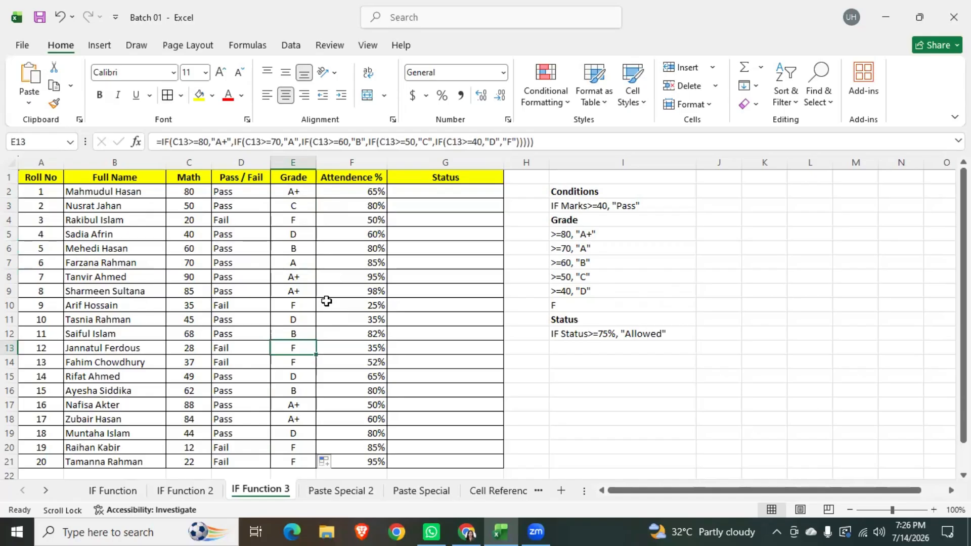
Step: Begin an IF formula in Status cell G2 with the logical test F2>=75%, ready for its value-if-true argument
left_click(445, 193)
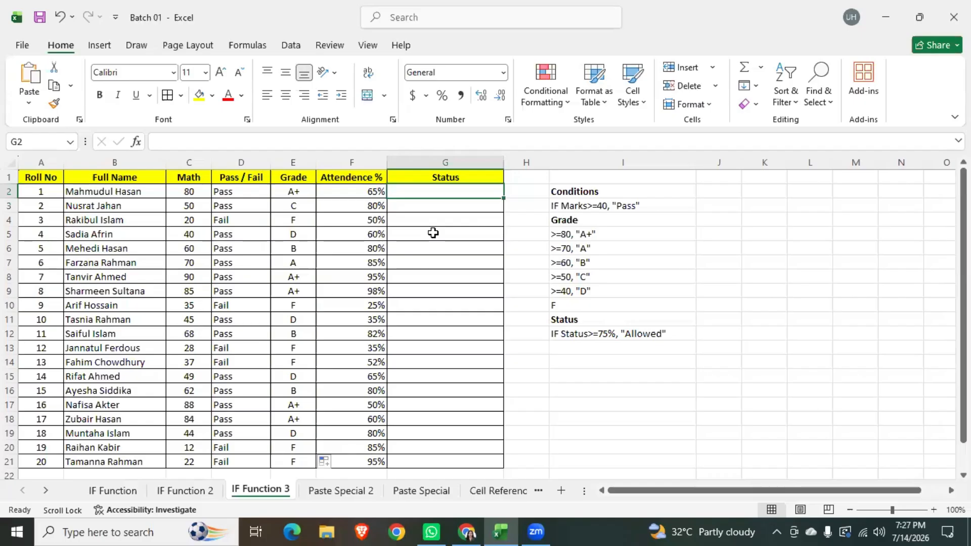
type("=")
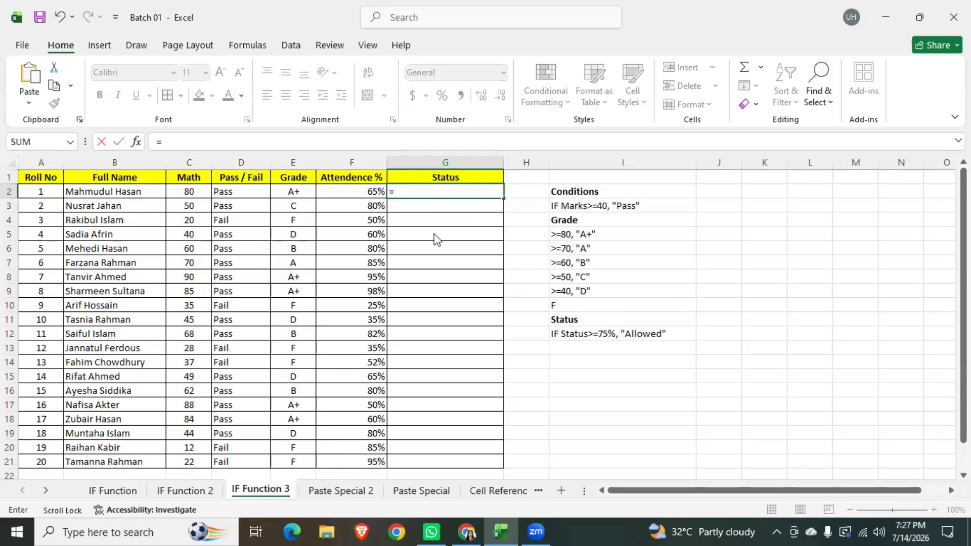
type("if")
double_click(429, 207)
left_click(355, 194)
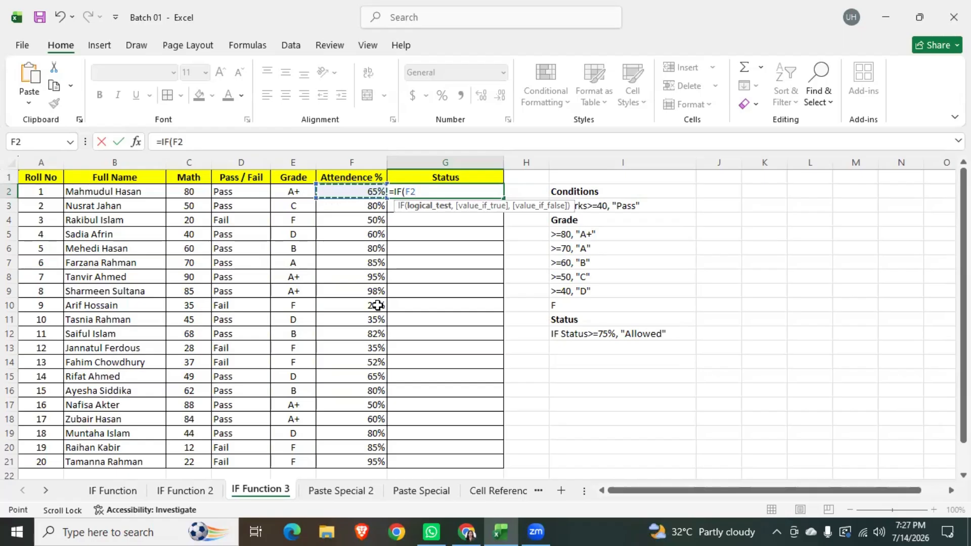
type(">=75")
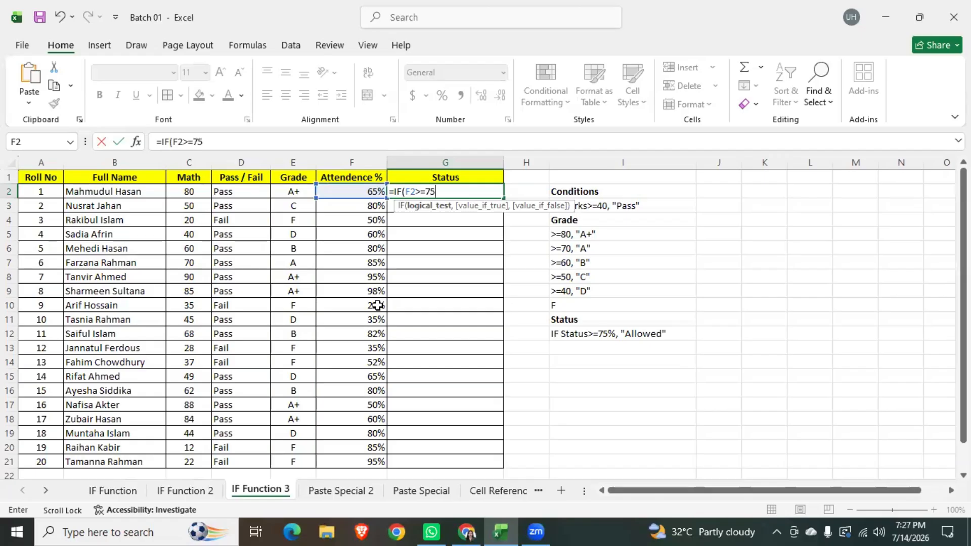
type("%,")
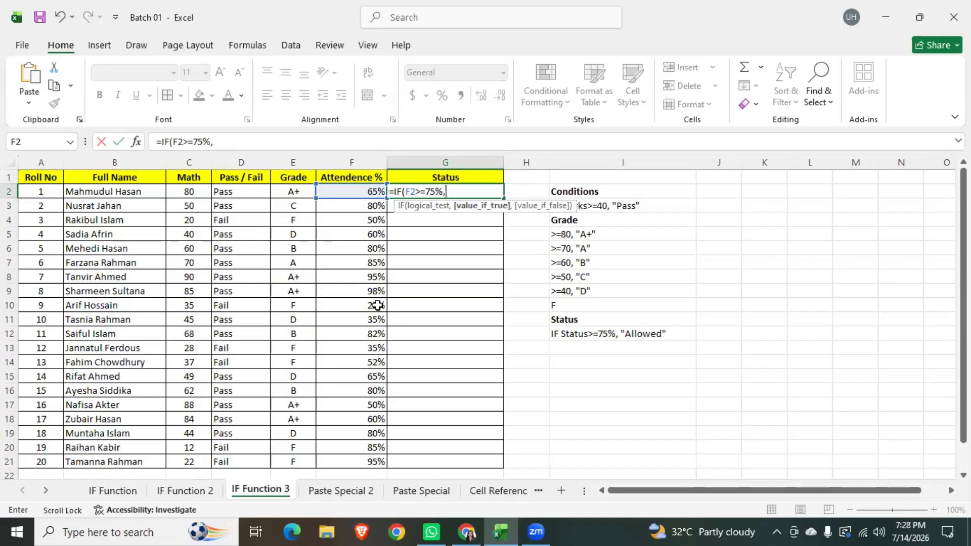
Step: Complete the G2 Status formula with "Allowed" as value if true and "Not Allowed" as value if false, and enter it
type("\"Allowed")
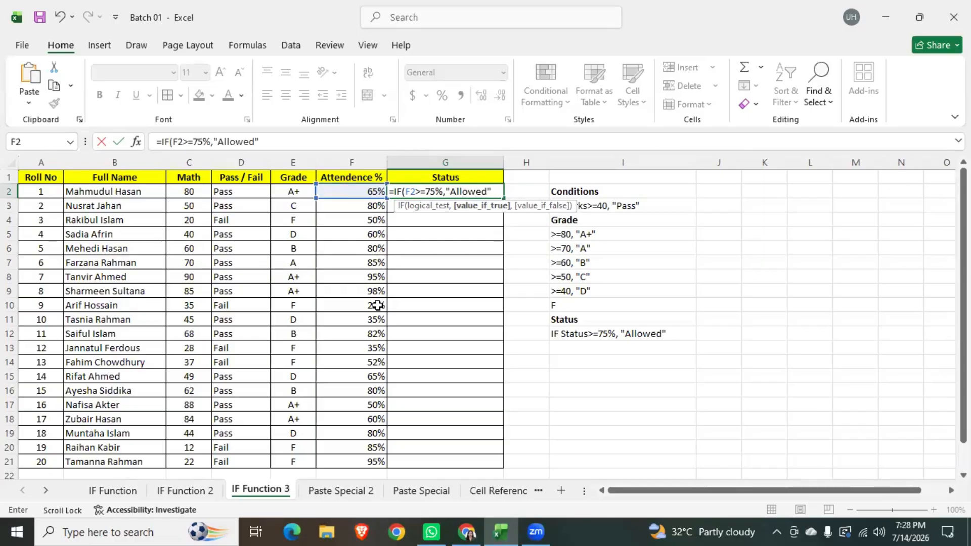
type("\",")
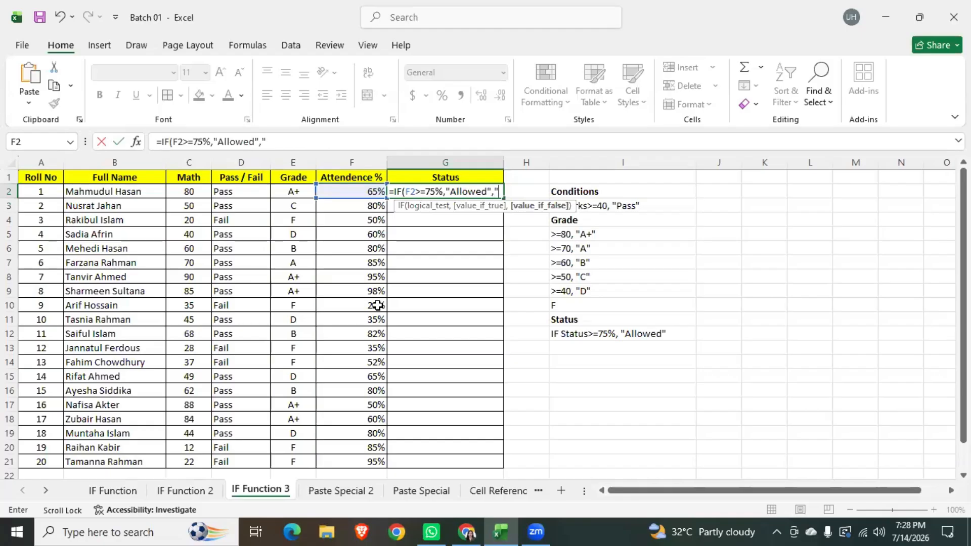
type("Not Allo")
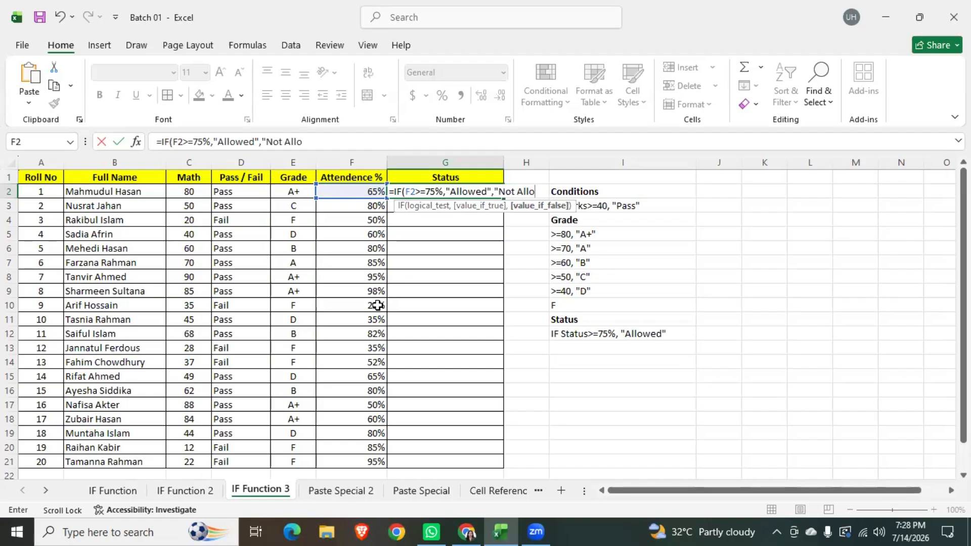
type("wed")
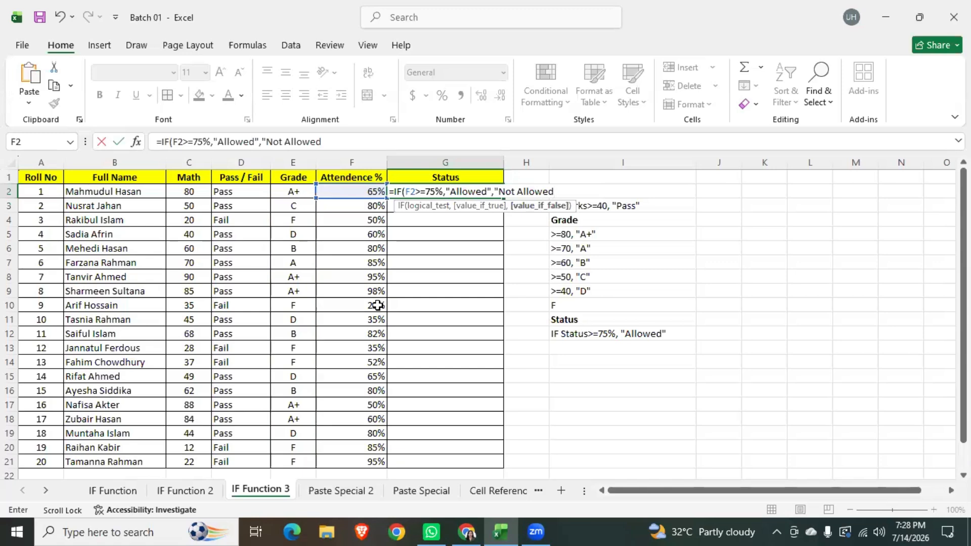
type("\")")
key("Return")
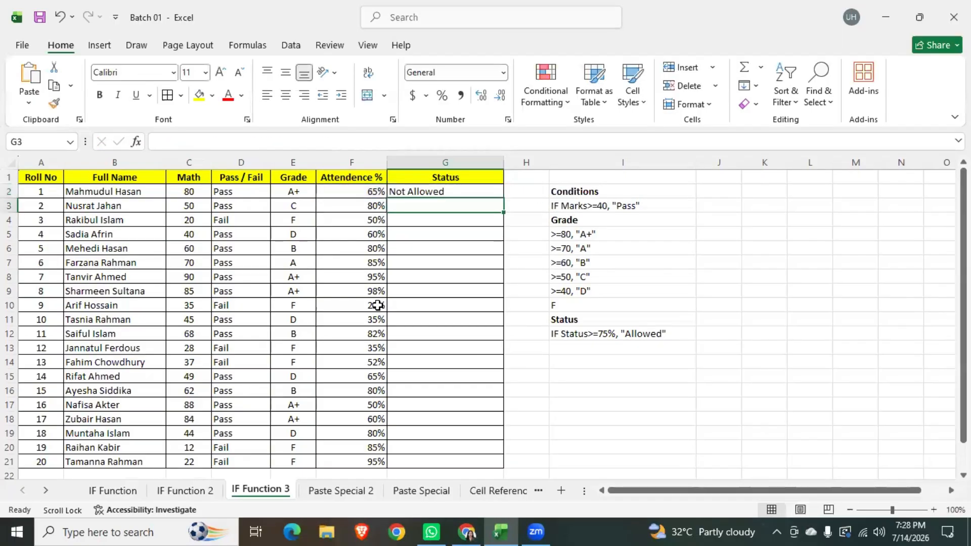
Step: Center-align the Status column and fill the G2 formula down through row 21
left_click(365, 195)
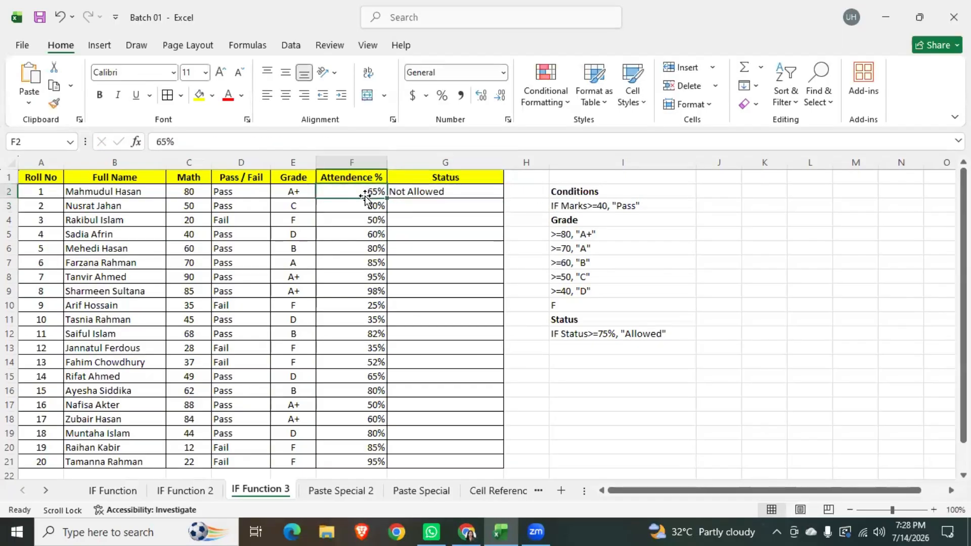
left_click(455, 191)
left_click(451, 165)
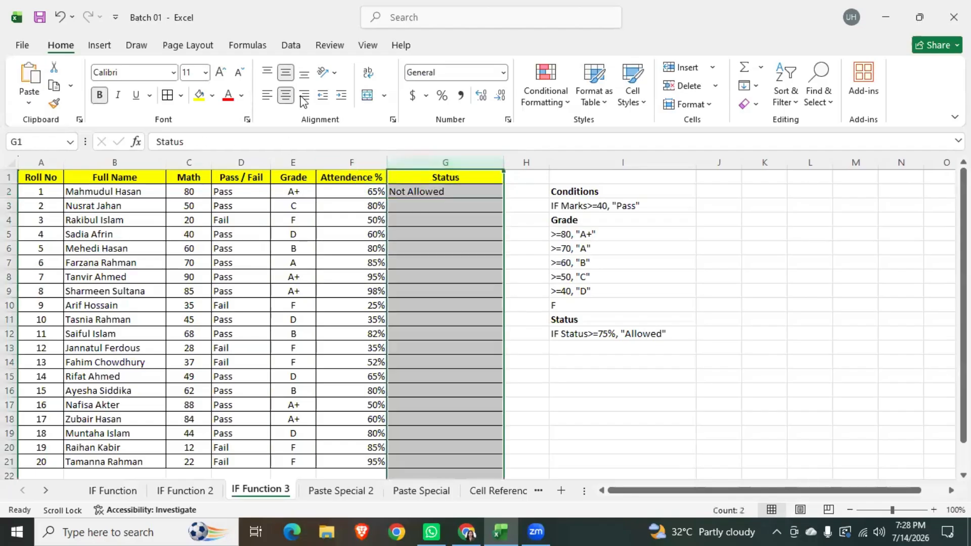
left_click(287, 96)
left_click(287, 96)
left_click(459, 195)
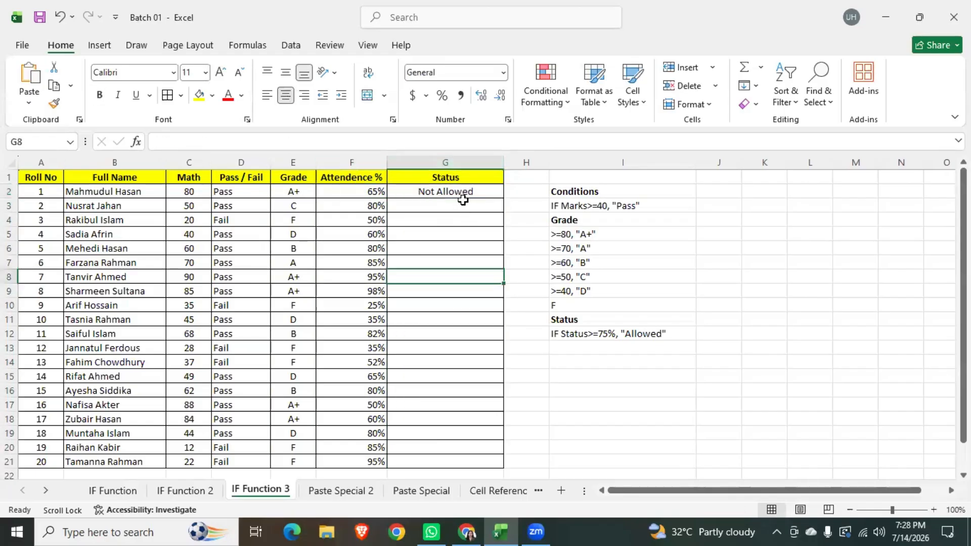
double_click(505, 196)
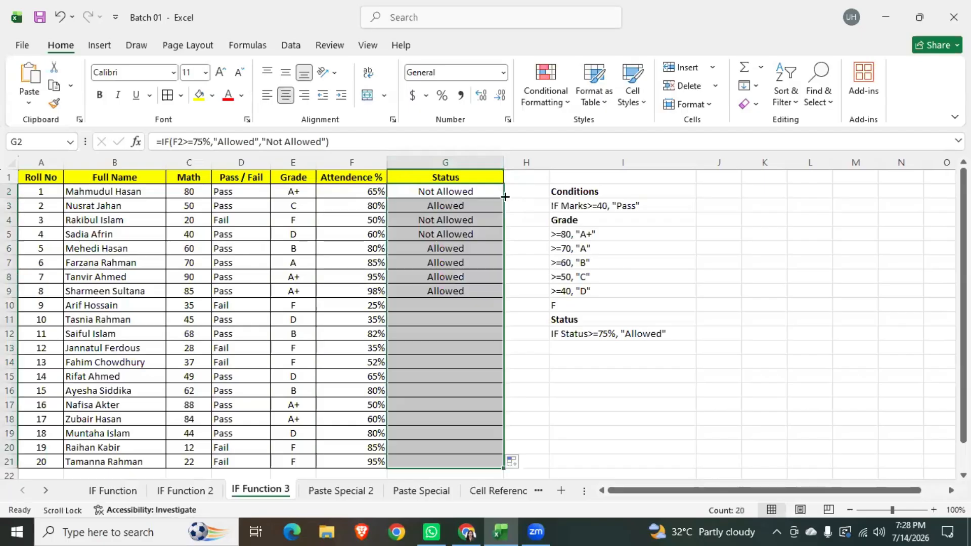
Step: Examine the filled Status formulas row by row against the attendance percentages and the 75% condition
scroll(481, 374, "down", 2)
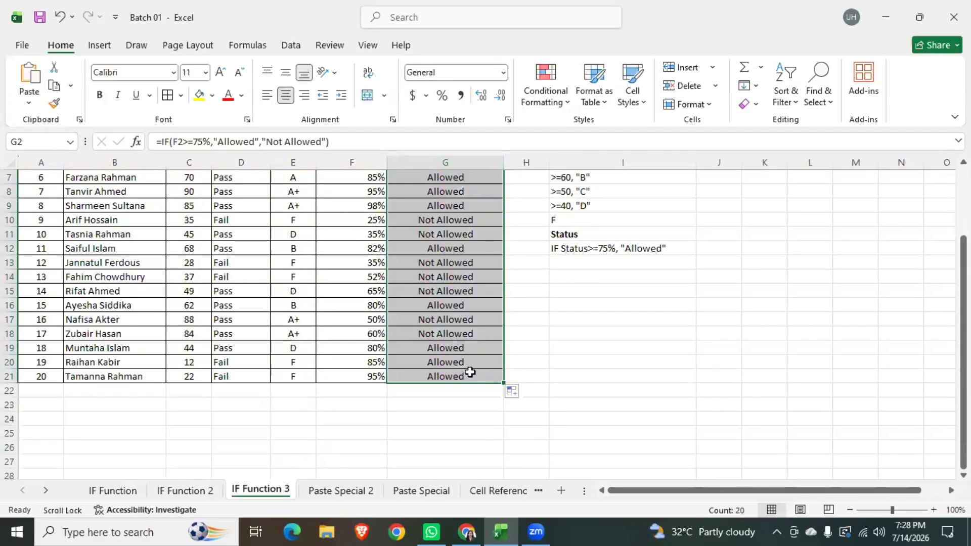
scroll(465, 369, "up", 2)
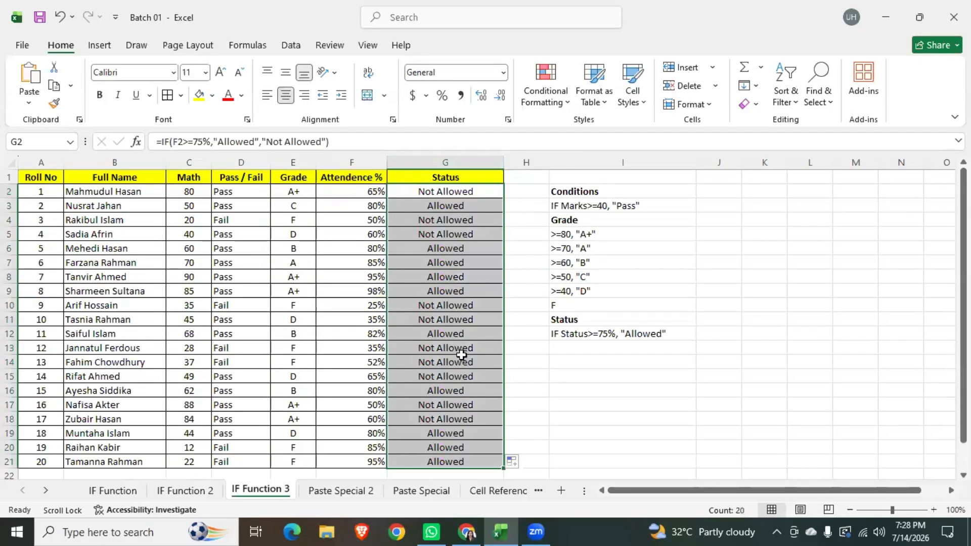
left_click(457, 207)
left_click(455, 223)
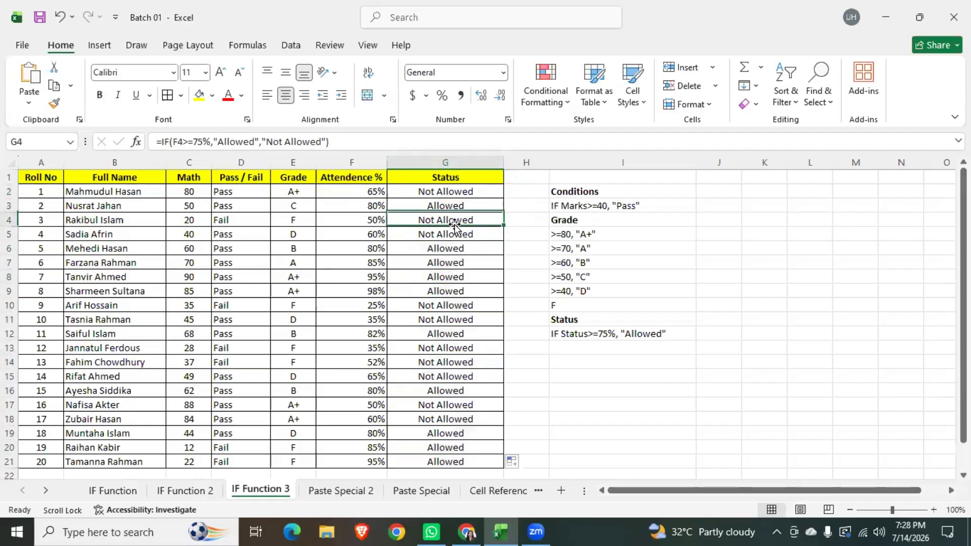
left_click(454, 232)
left_click(456, 262)
left_click(455, 277)
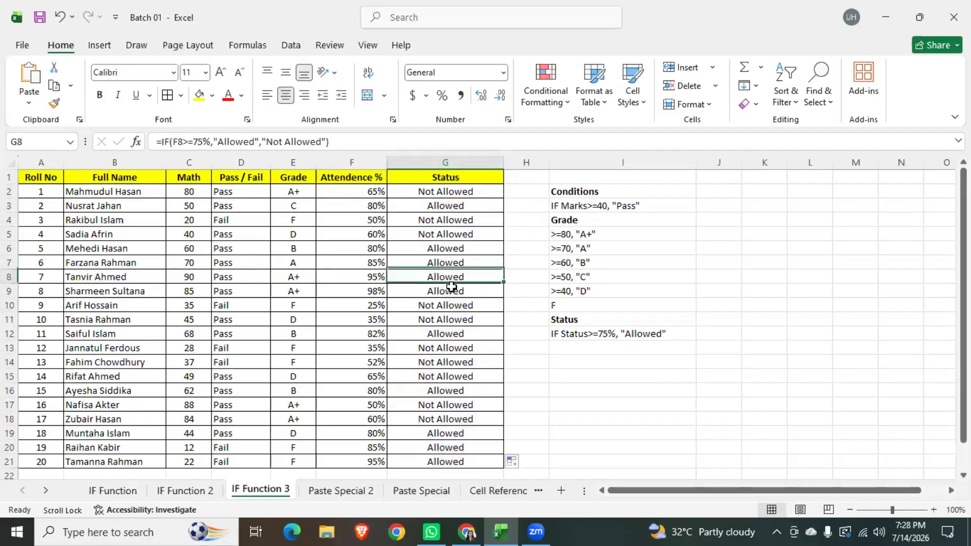
left_click(454, 290)
left_click(452, 305)
left_click(449, 320)
scroll(452, 306, "down", 3)
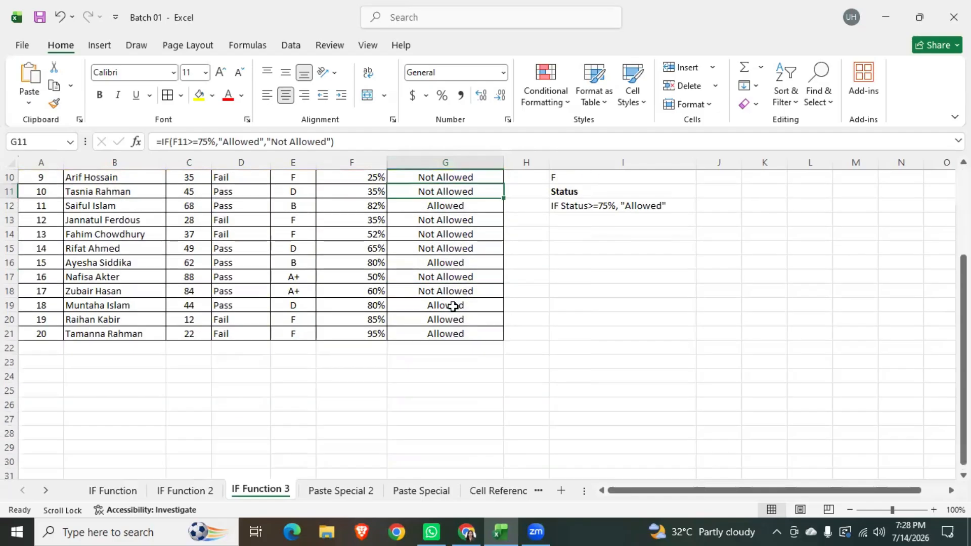
scroll(452, 306, "up", 3)
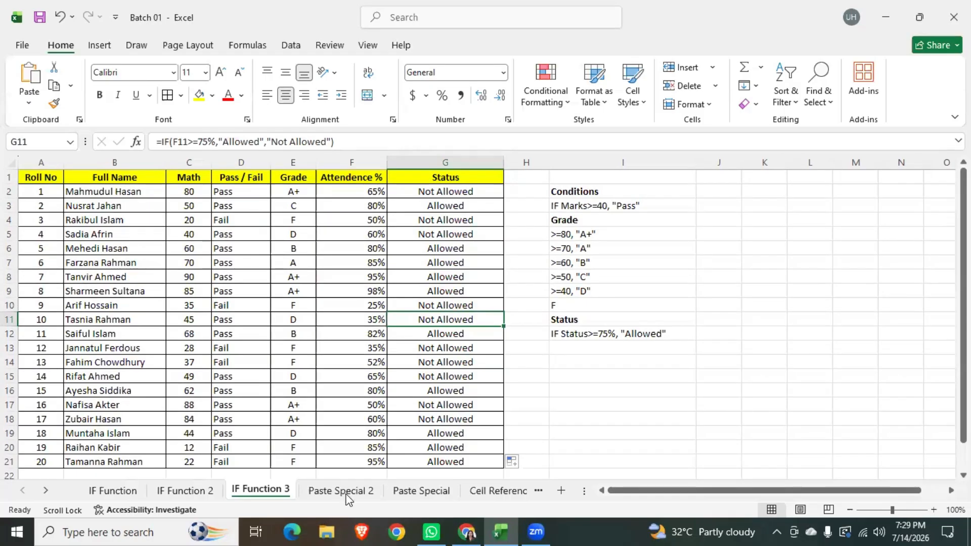
Step: Switch to the Canva presentation to review the Module 4: Advance Functions outline, and return to the Excel workbook
left_click(472, 531)
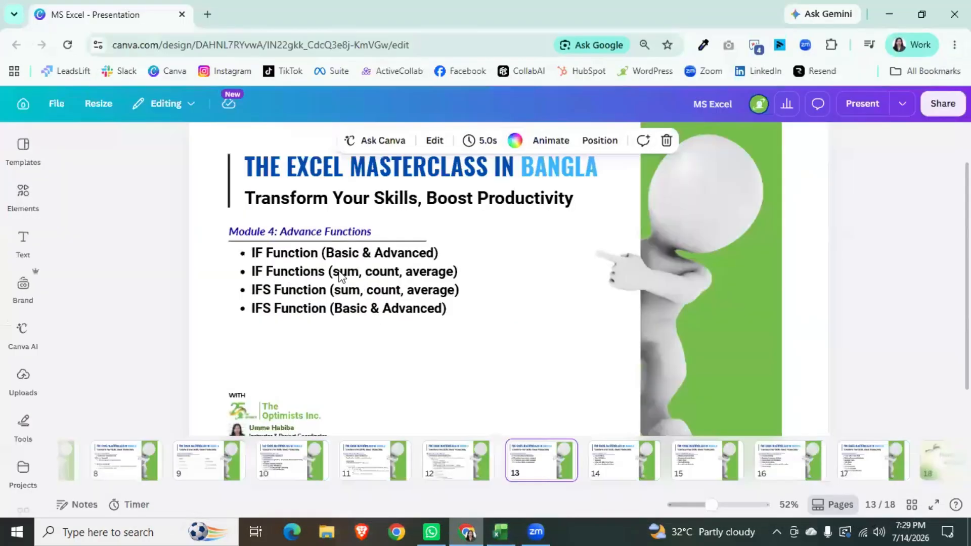
key("alt+Tab")
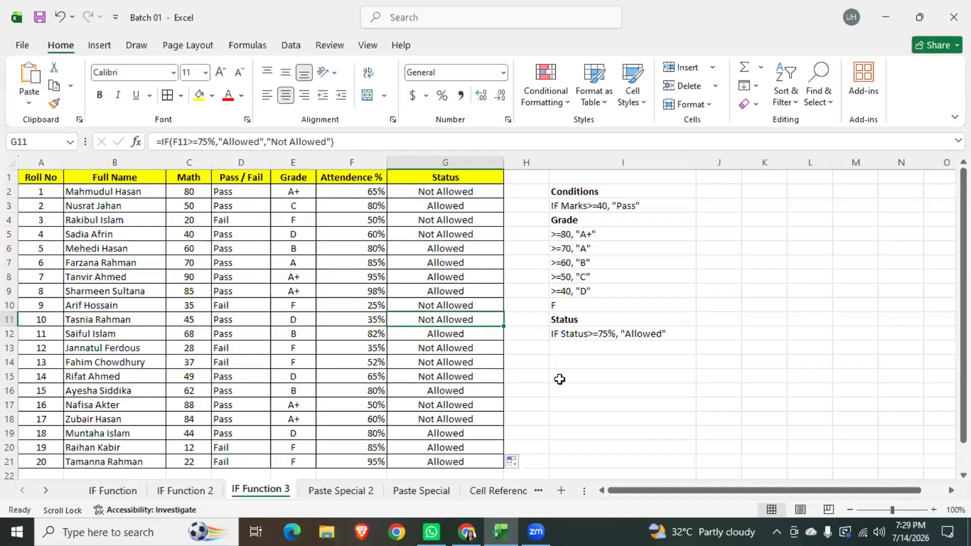
Step: On the IF Function sheet, review the Pass / Fail formula in D2, widen the empty column E beside it and select E2
left_click(107, 491)
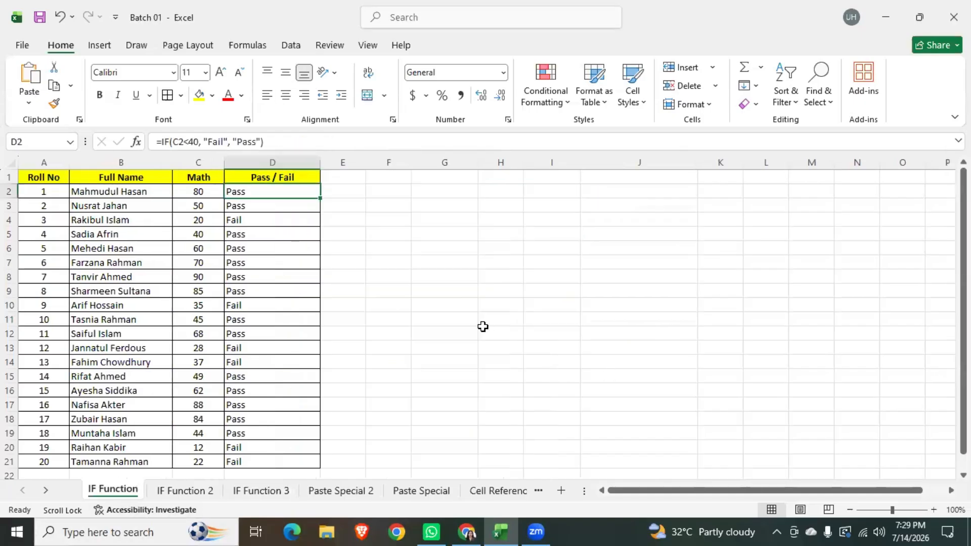
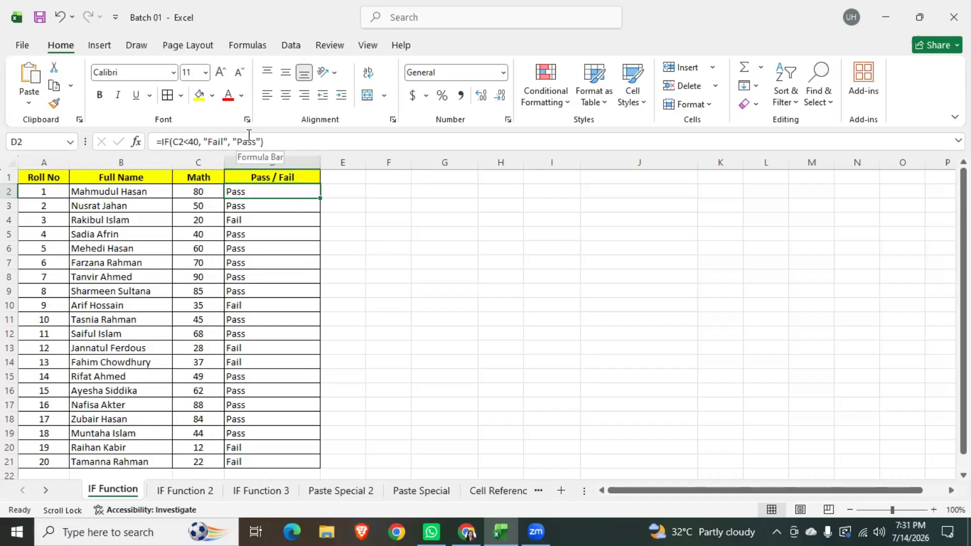
left_click(291, 237)
left_click(269, 197)
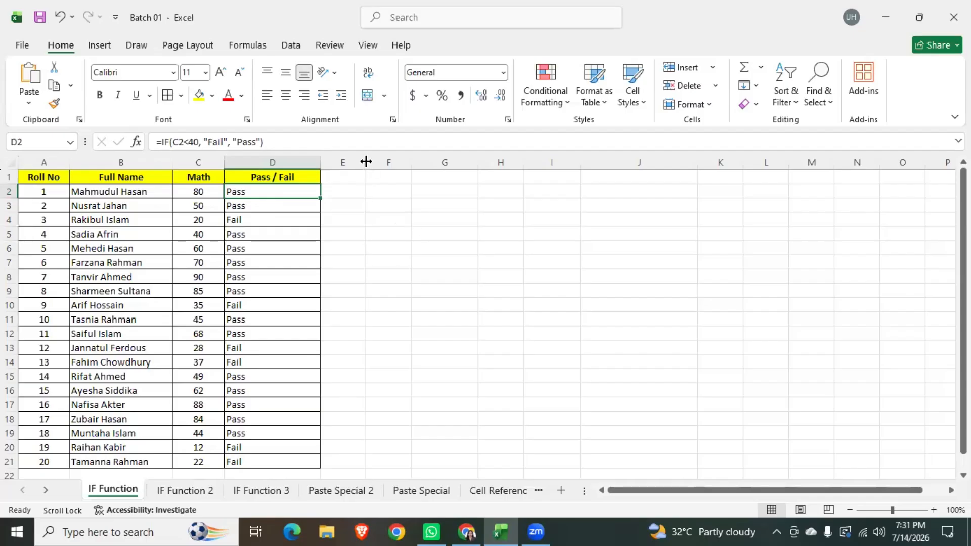
left_click_drag(368, 162, 407, 162)
left_click(372, 196)
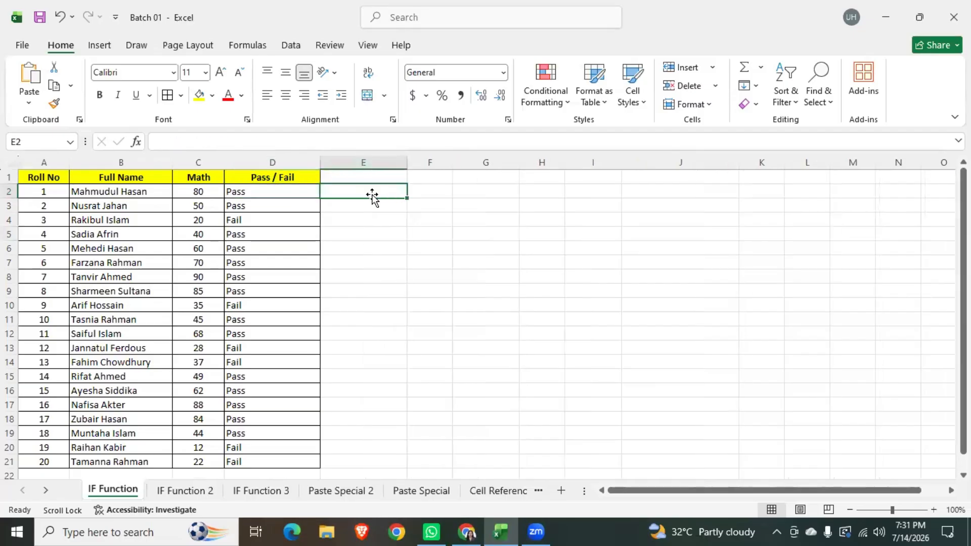
Step: Check the Pass / Fail formula in D2 and enter the reversed-condition formula =IF(C2>=40,"Pass","Fail") in E2
left_click(271, 193)
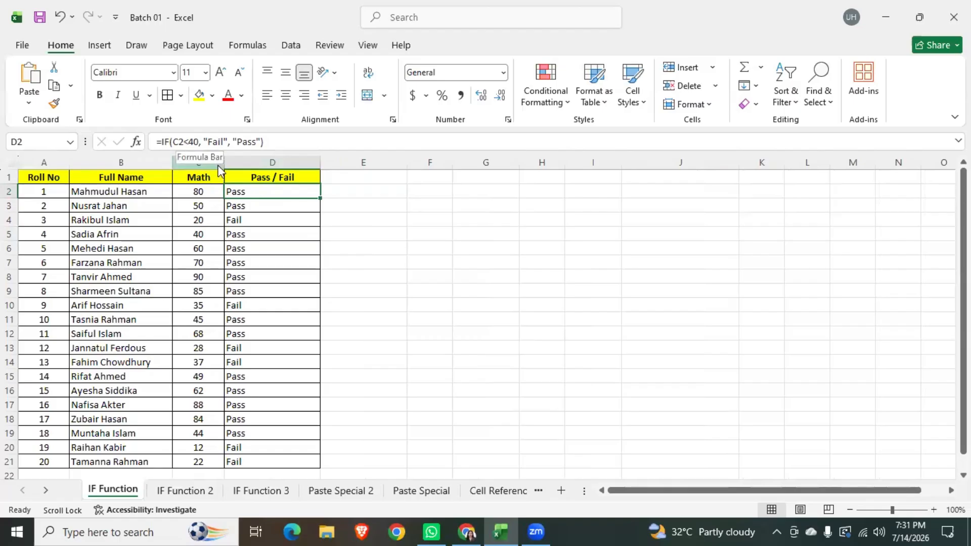
left_click(354, 195)
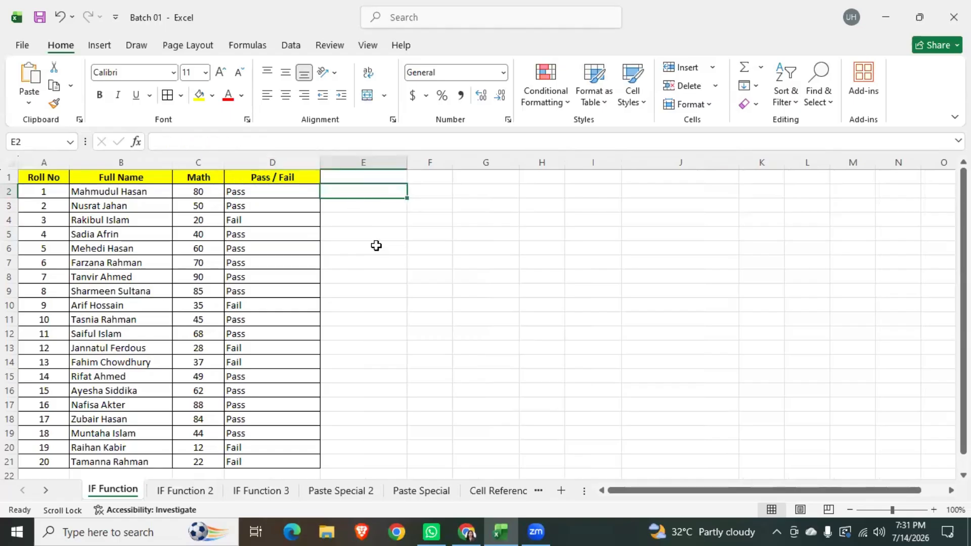
type("=")
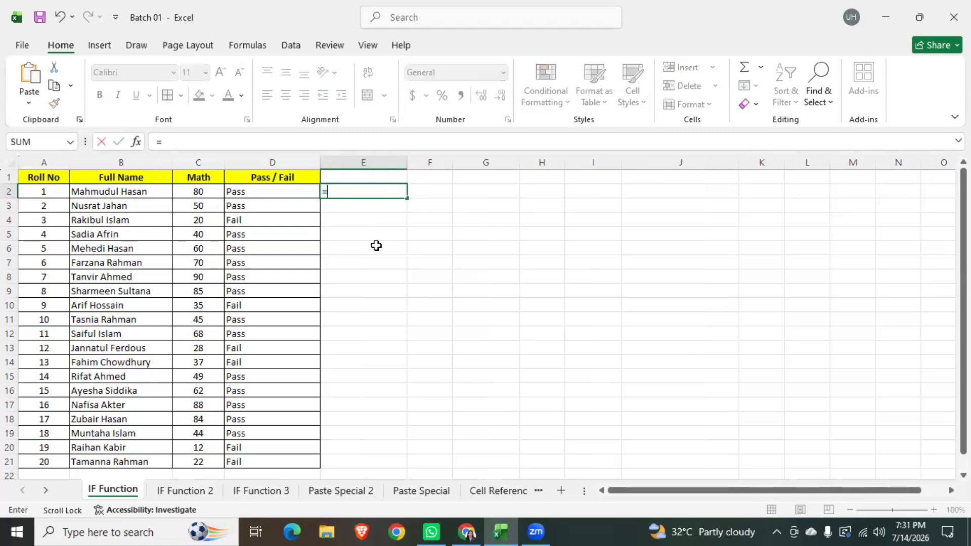
type("if")
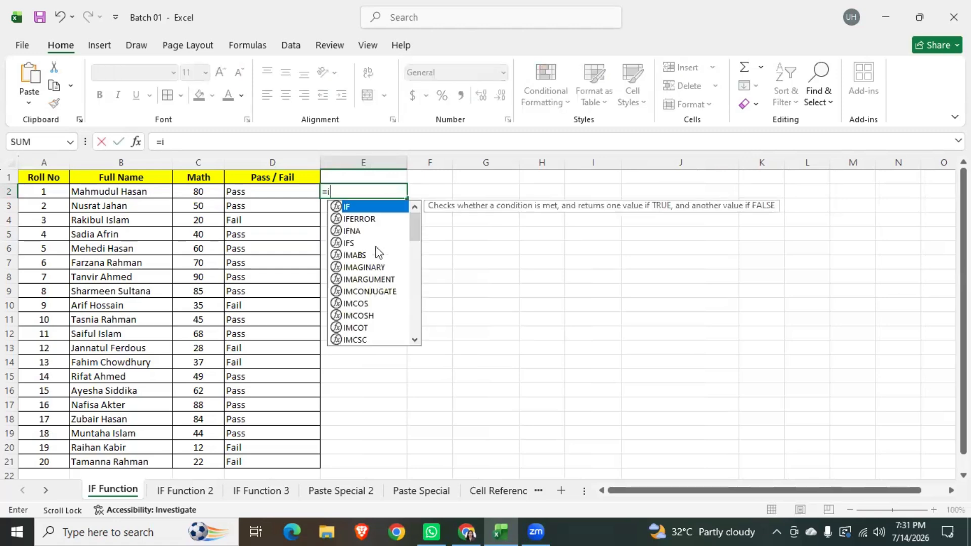
double_click(365, 207)
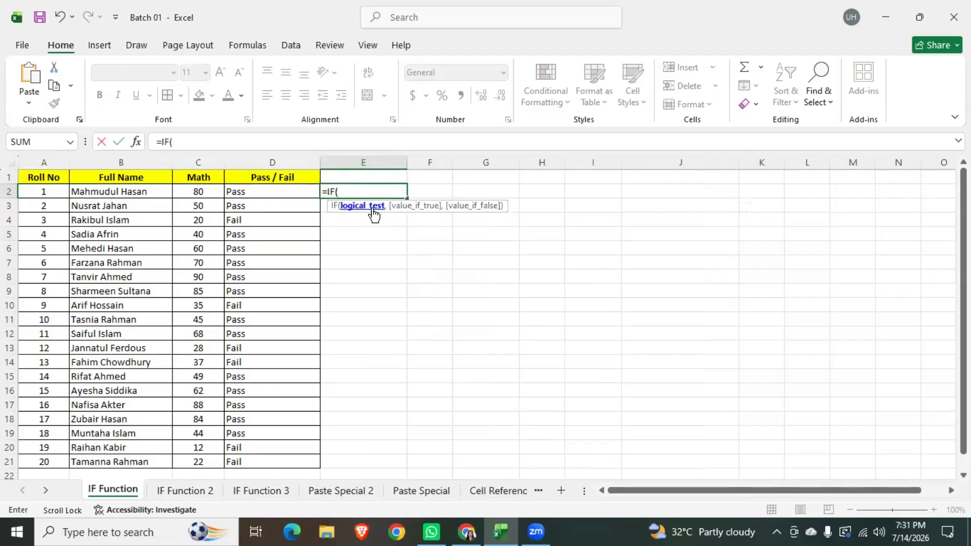
left_click(200, 192)
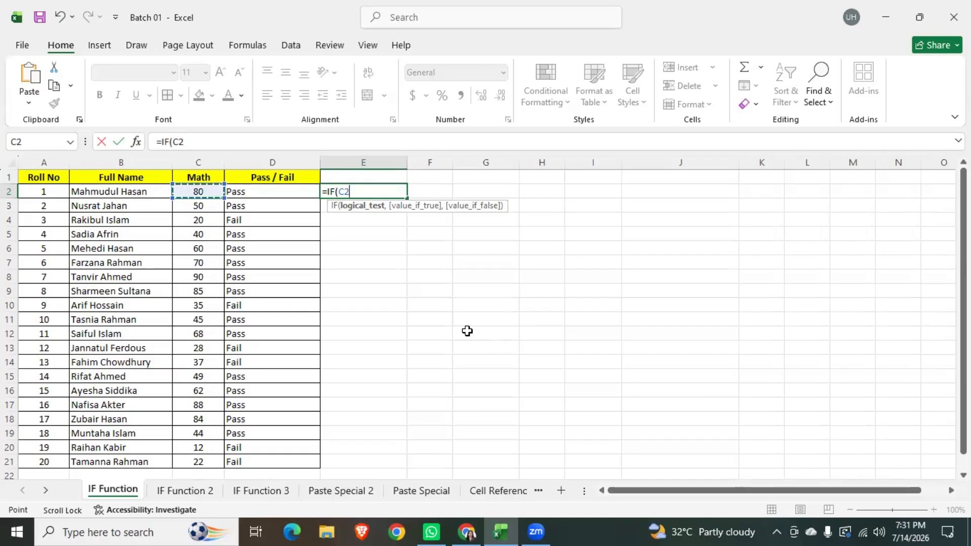
type(">=40,")
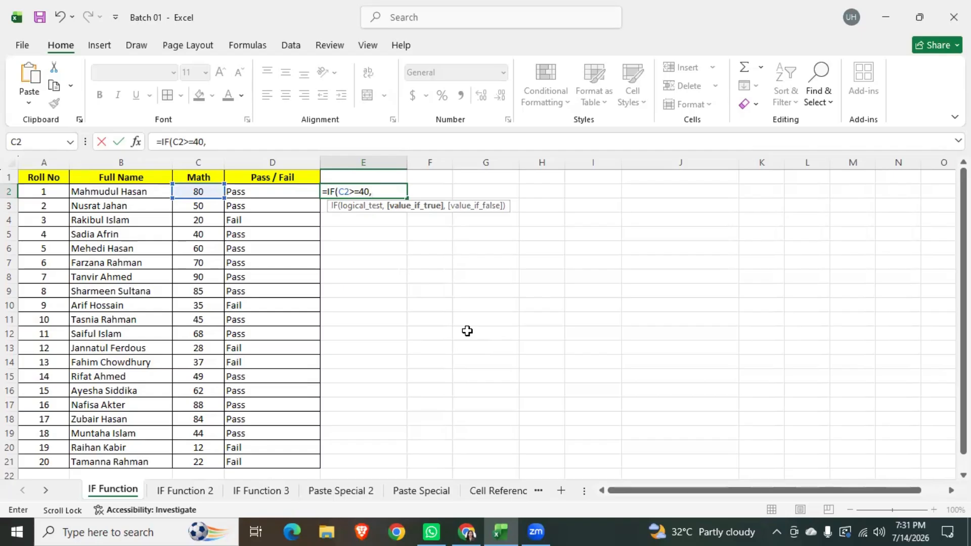
type("\"Pass\",")
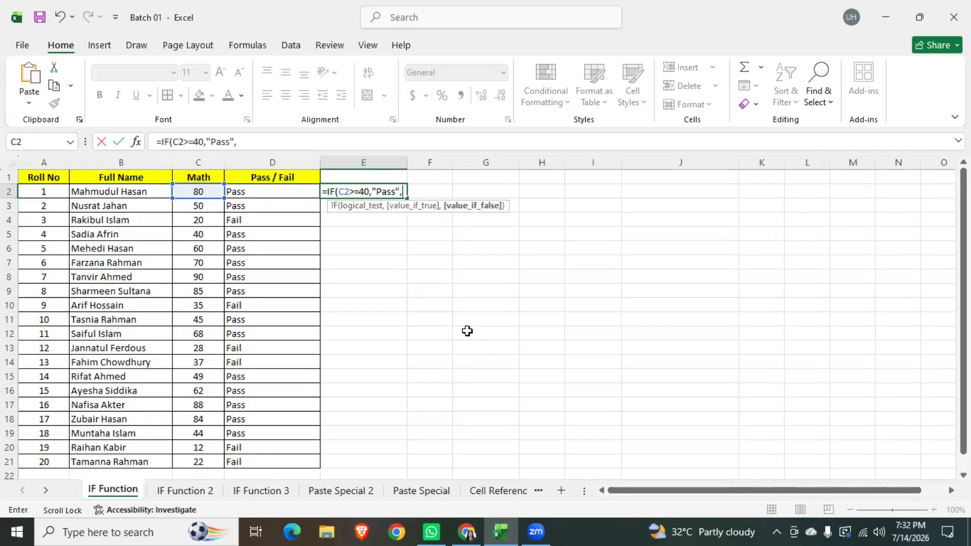
type("\"Fail")
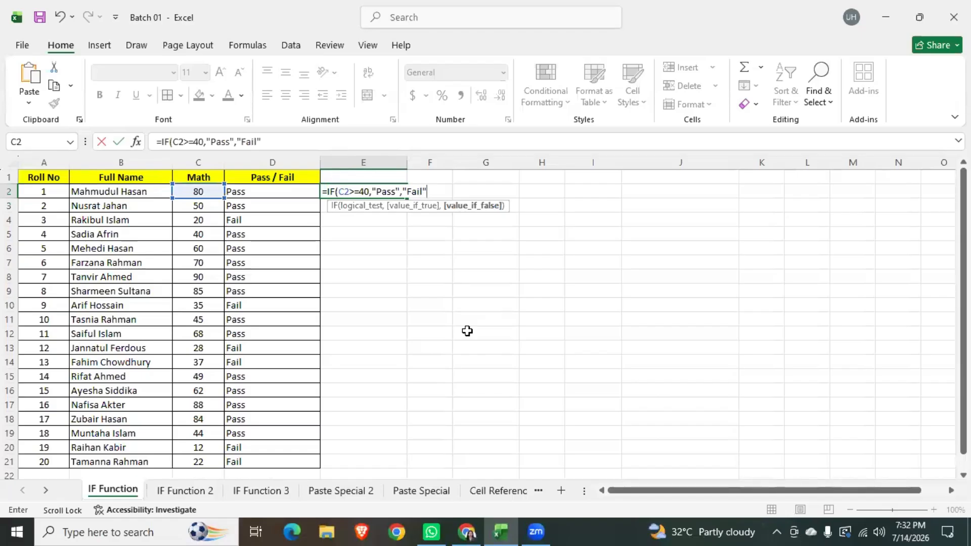
type("\")")
key("Return")
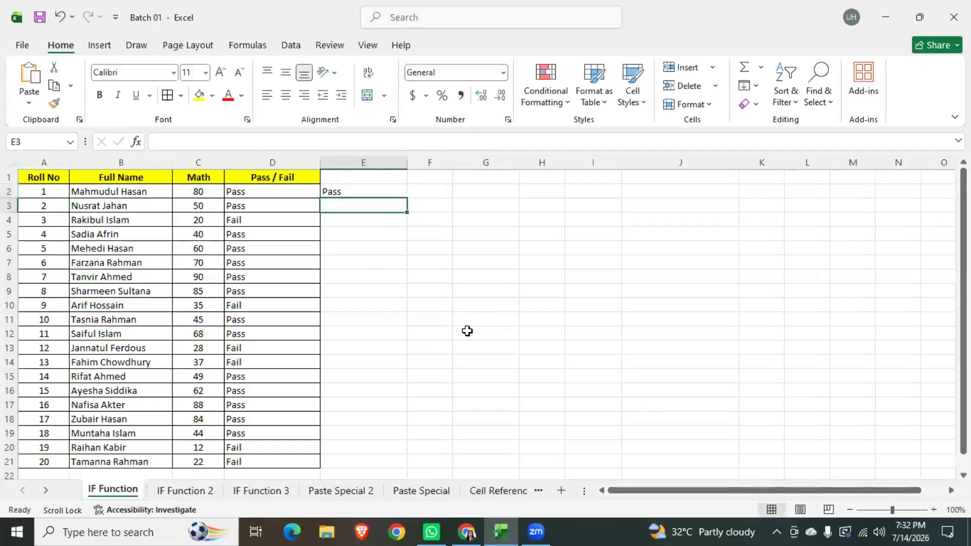
Step: Compare the formulas in D2 and E2, examining how their conditions and the order of the Pass and Fail values differ
left_click(373, 191)
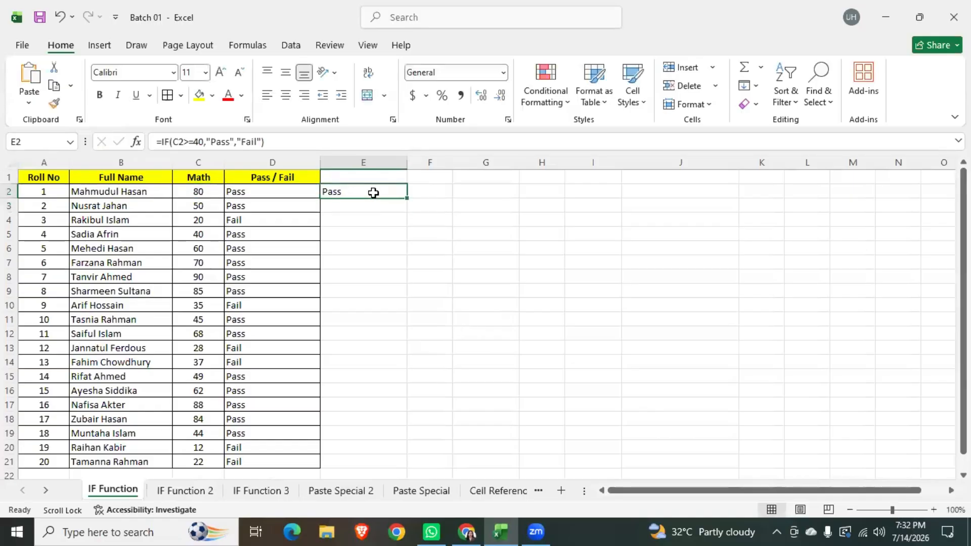
left_click(279, 195)
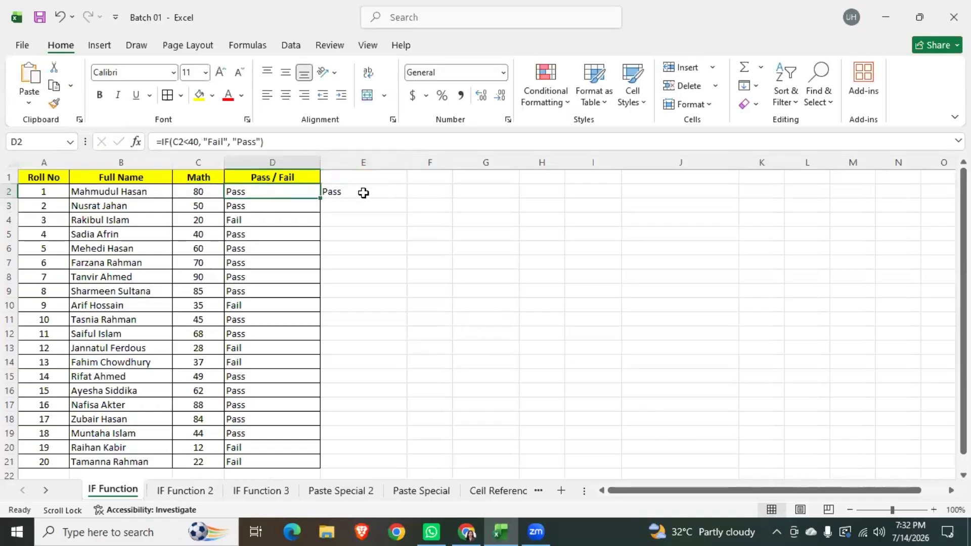
left_click(363, 193)
left_click(303, 192)
left_click(373, 195)
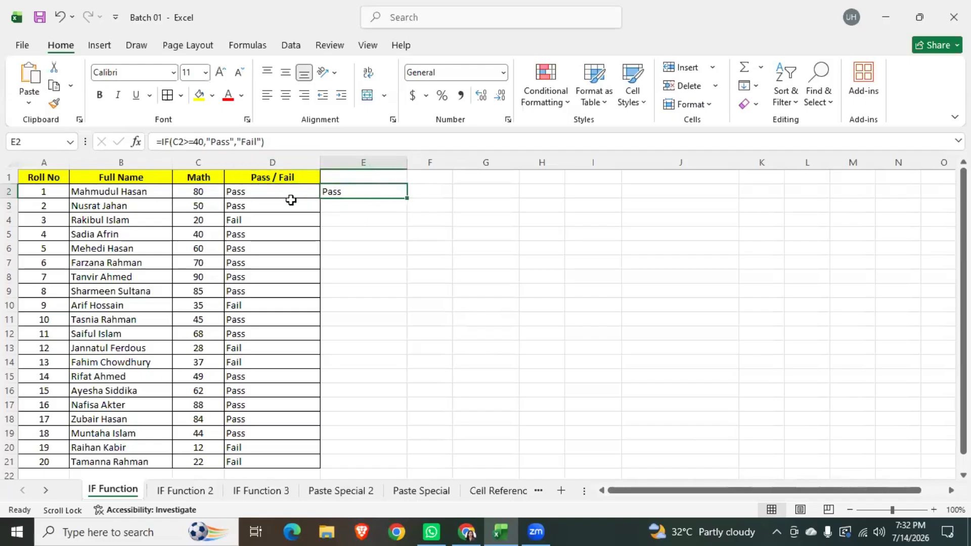
left_click(284, 195)
left_click(356, 194)
left_click(289, 192)
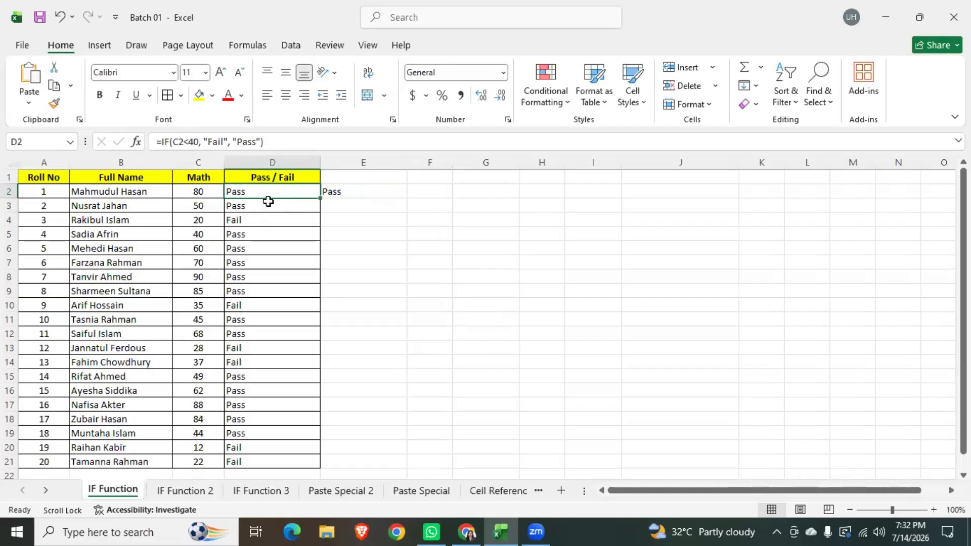
left_click(378, 191)
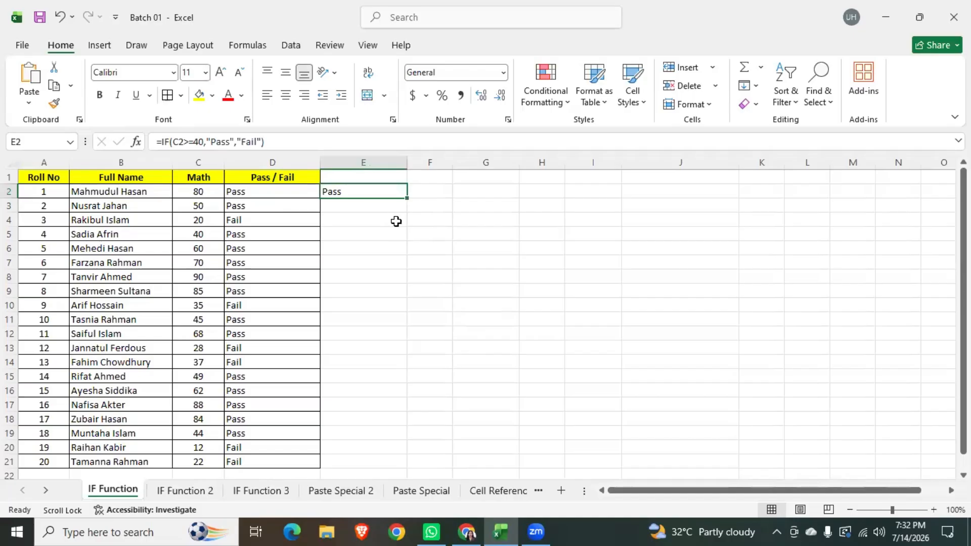
left_click(290, 194)
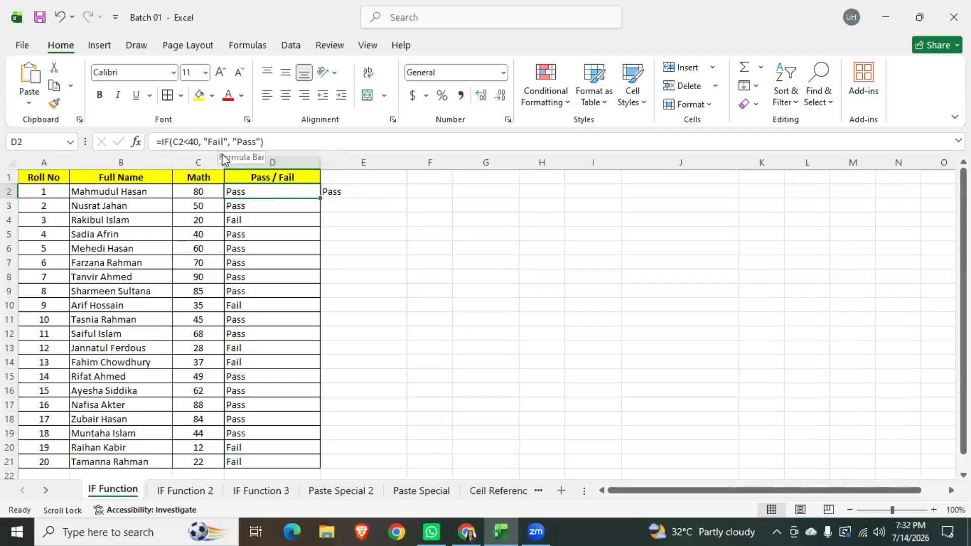
Step: Fill the E2 formula down through row 21 and compare its results with the Pass / Fail column
left_click(361, 195)
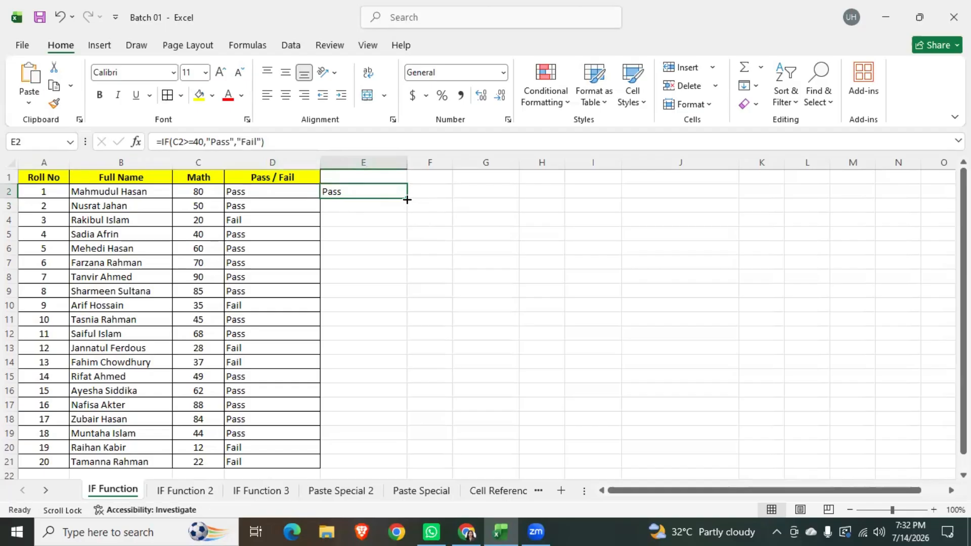
double_click(408, 199)
scroll(464, 332, "down", 1)
left_click(485, 362)
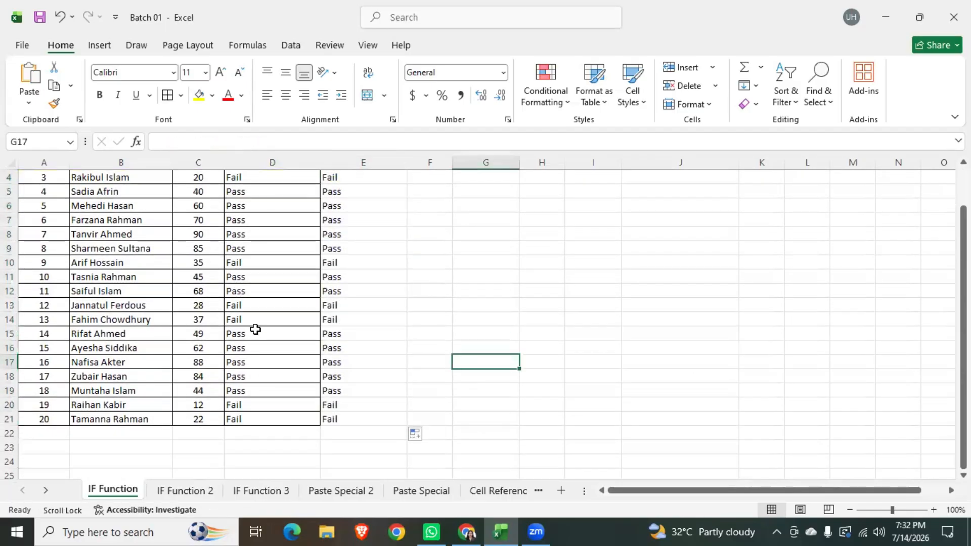
scroll(255, 329, "up", 1)
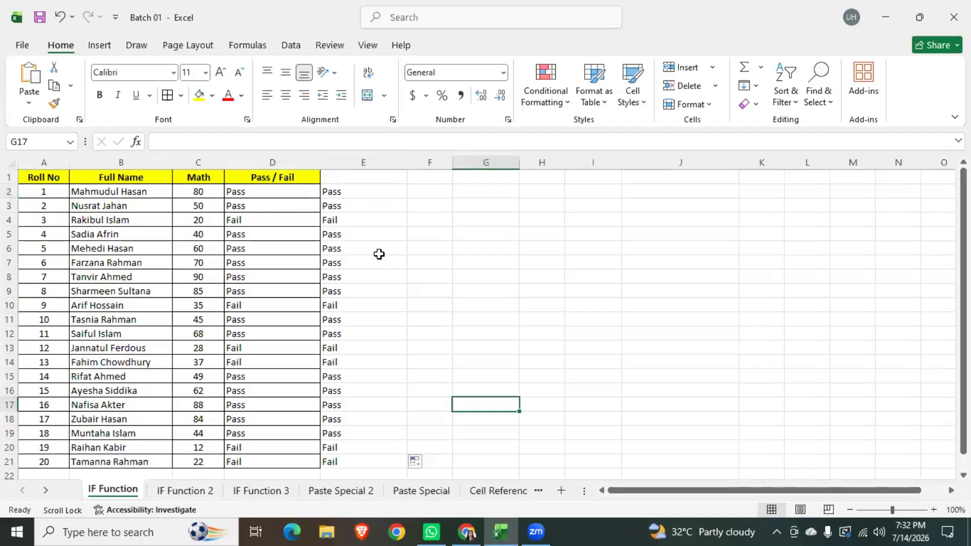